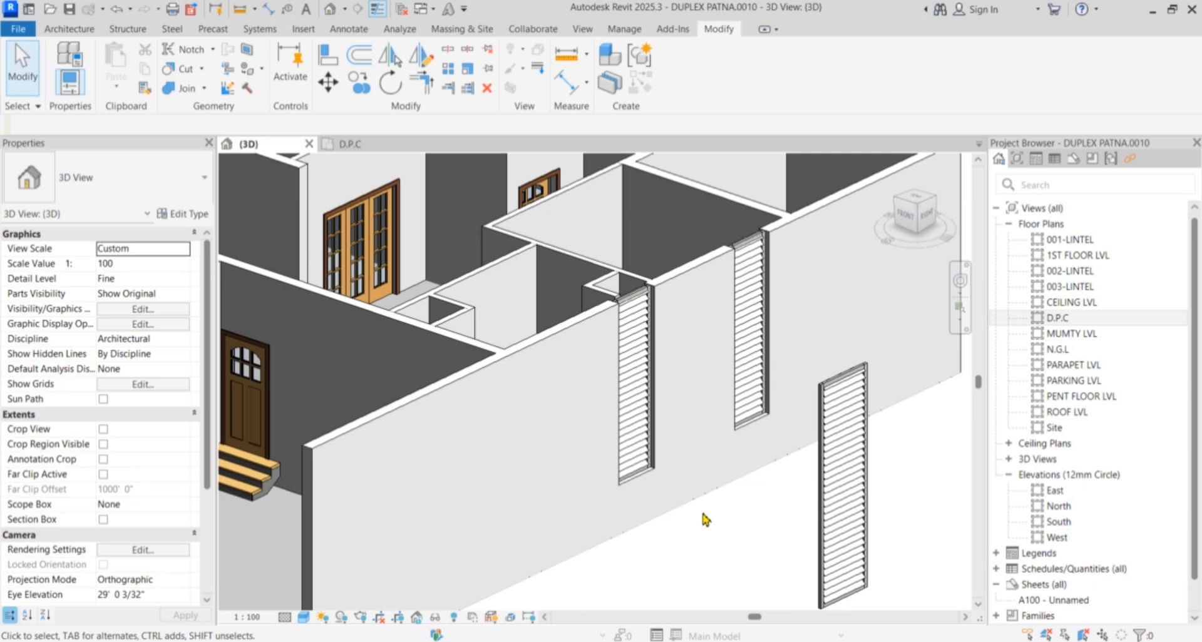
- Examine the louvred grill panel curtain walls set into and standing beside the duplex's long outer wall
{"action": "scroll", "coordinate": [707, 520], "scroll_direction": "down", "scroll_amount": 3}
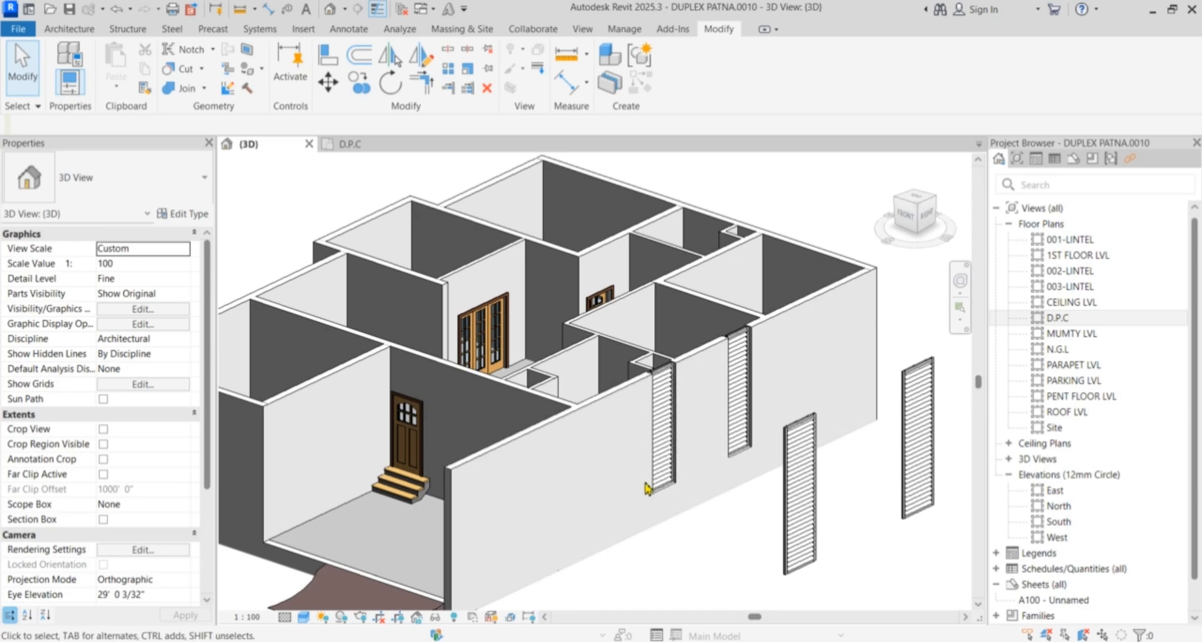
{"action": "scroll", "coordinate": [670, 491], "scroll_direction": "down", "scroll_amount": 2}
{"action": "scroll", "coordinate": [786, 554], "scroll_direction": "up", "scroll_amount": 2}
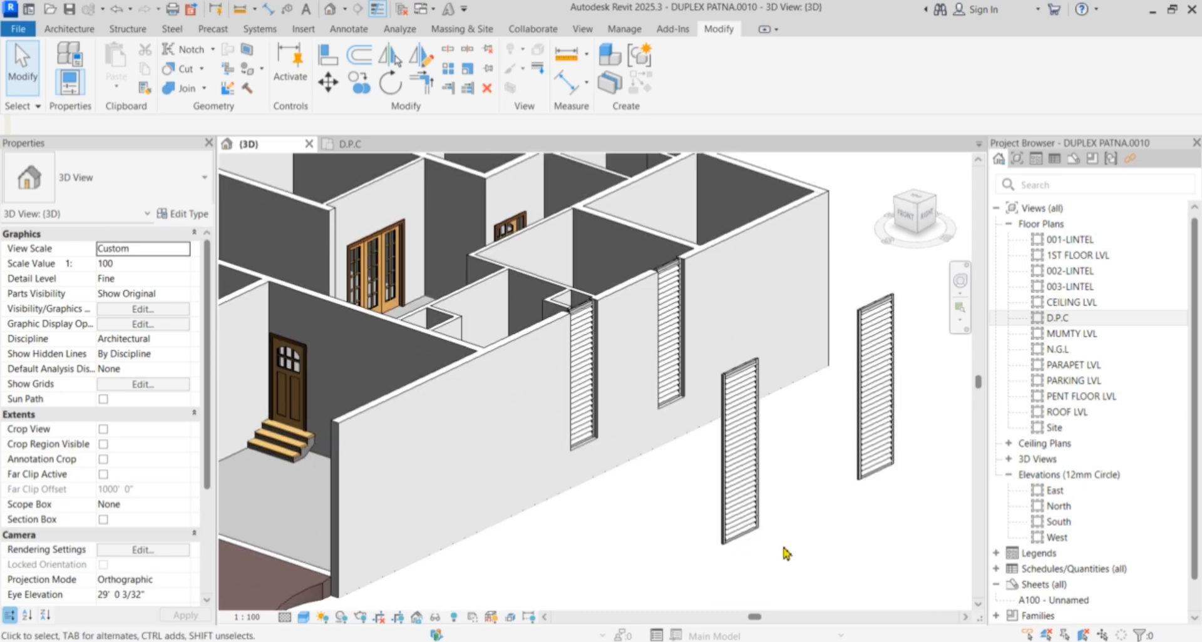
{"action": "scroll", "coordinate": [780, 563], "scroll_direction": "up", "scroll_amount": 5}
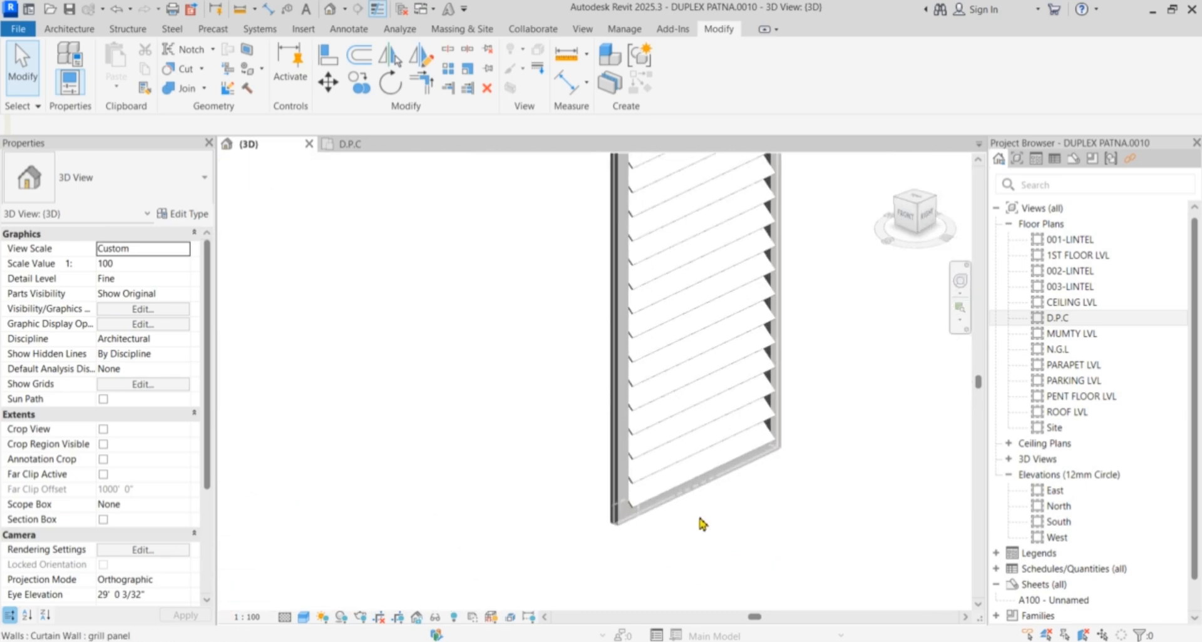
{"action": "scroll", "coordinate": [662, 538], "scroll_direction": "up", "scroll_amount": 3}
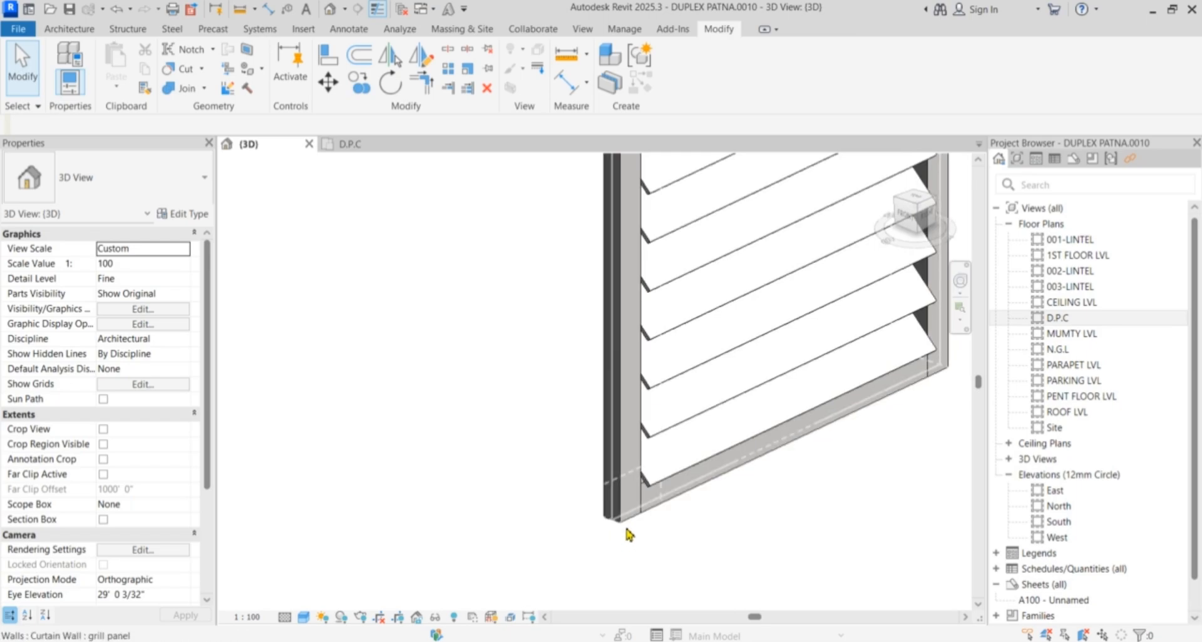
{"action": "left_click", "coordinate": [625, 523]}
{"action": "scroll", "coordinate": [623, 531], "scroll_direction": "down", "scroll_amount": 1}
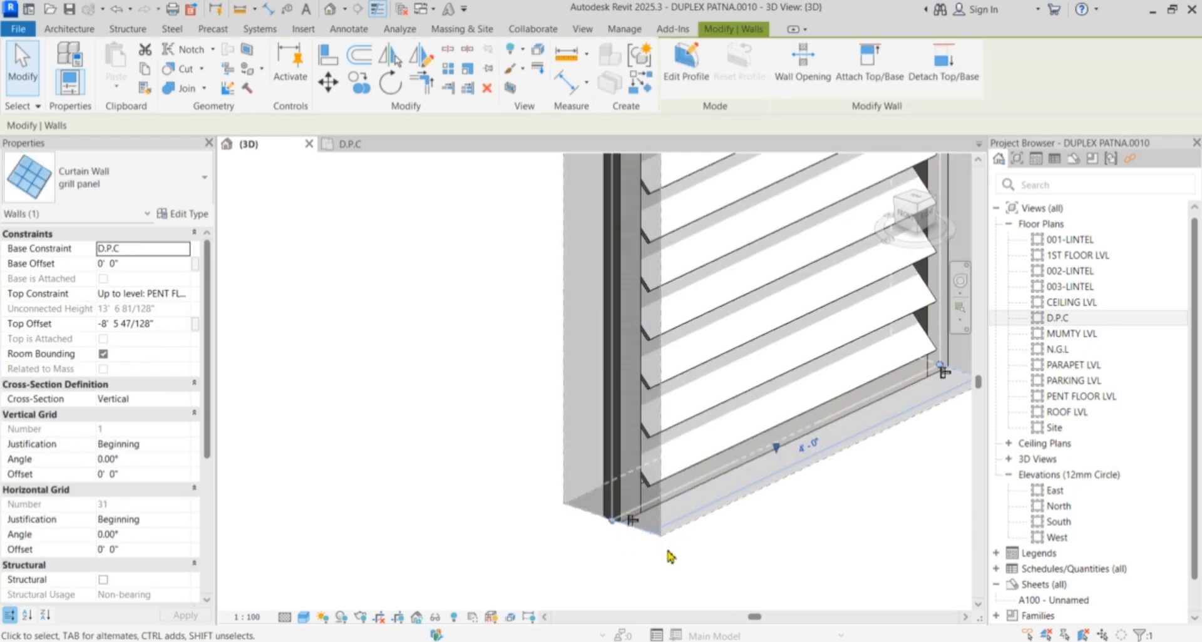
{"action": "scroll", "coordinate": [670, 557], "scroll_direction": "down", "scroll_amount": 2}
{"action": "middle_click_drag", "start_coordinate": [672, 566], "coordinate": [782, 515], "text": "shift"}
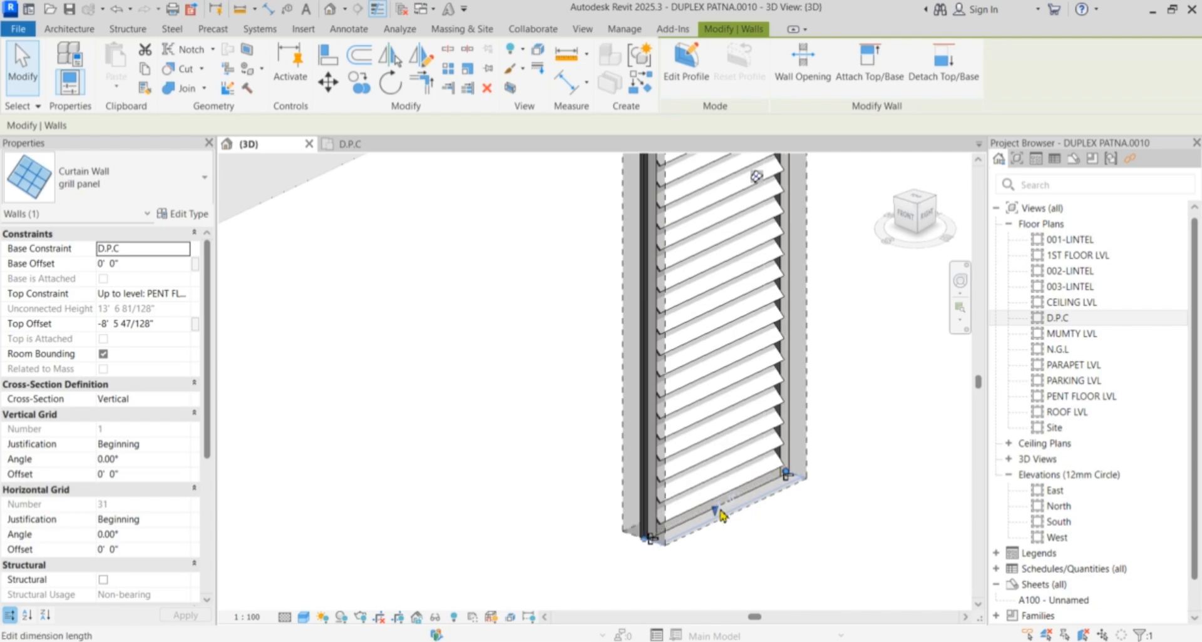
{"action": "scroll", "coordinate": [705, 523], "scroll_direction": "up", "scroll_amount": 1}
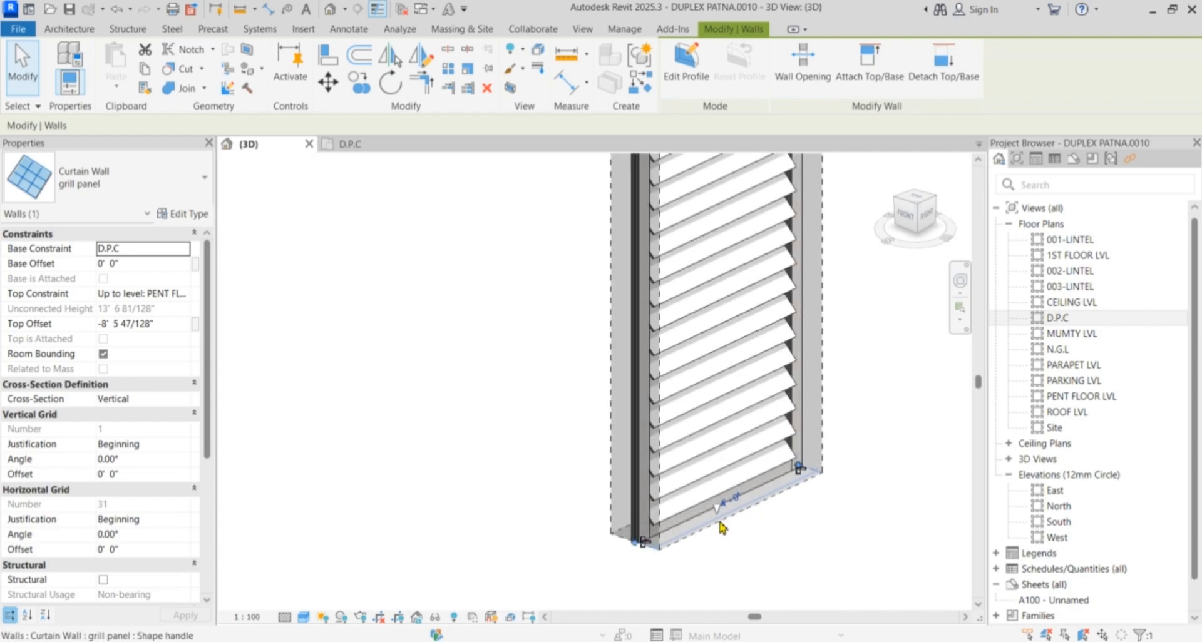
{"action": "scroll", "coordinate": [714, 531], "scroll_direction": "up", "scroll_amount": 2}
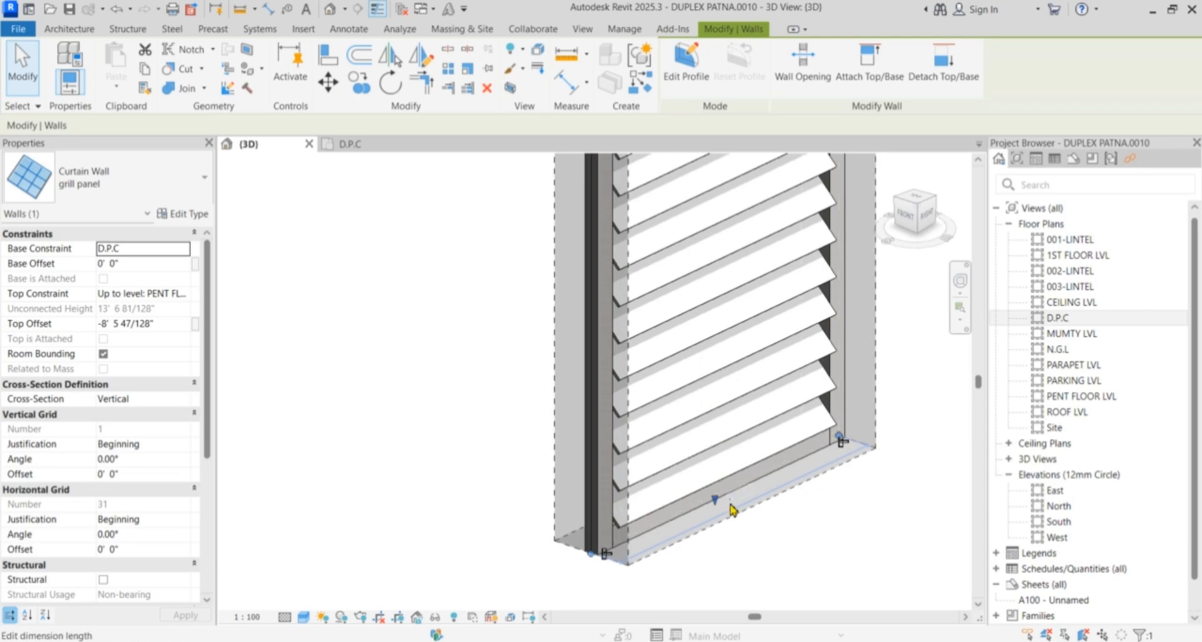
{"action": "scroll", "coordinate": [756, 551], "scroll_direction": "down", "scroll_amount": 5}
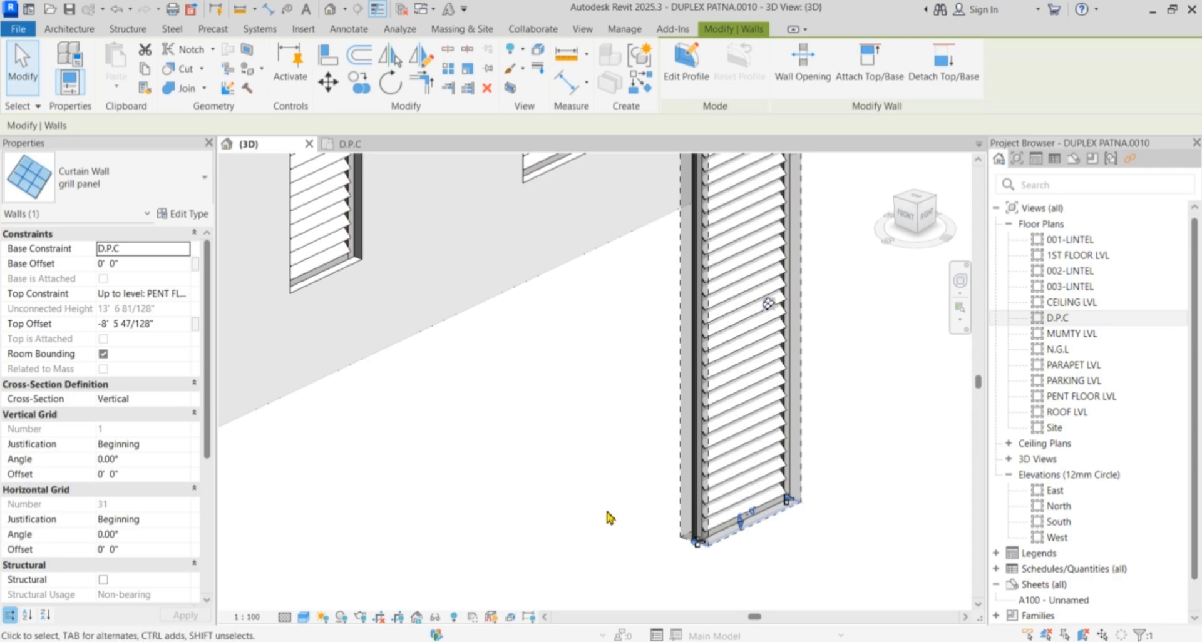
{"action": "scroll", "coordinate": [611, 517], "scroll_direction": "down", "scroll_amount": 3}
{"action": "left_click", "coordinate": [580, 501]}
{"action": "scroll", "coordinate": [620, 507], "scroll_direction": "down", "scroll_amount": 3}
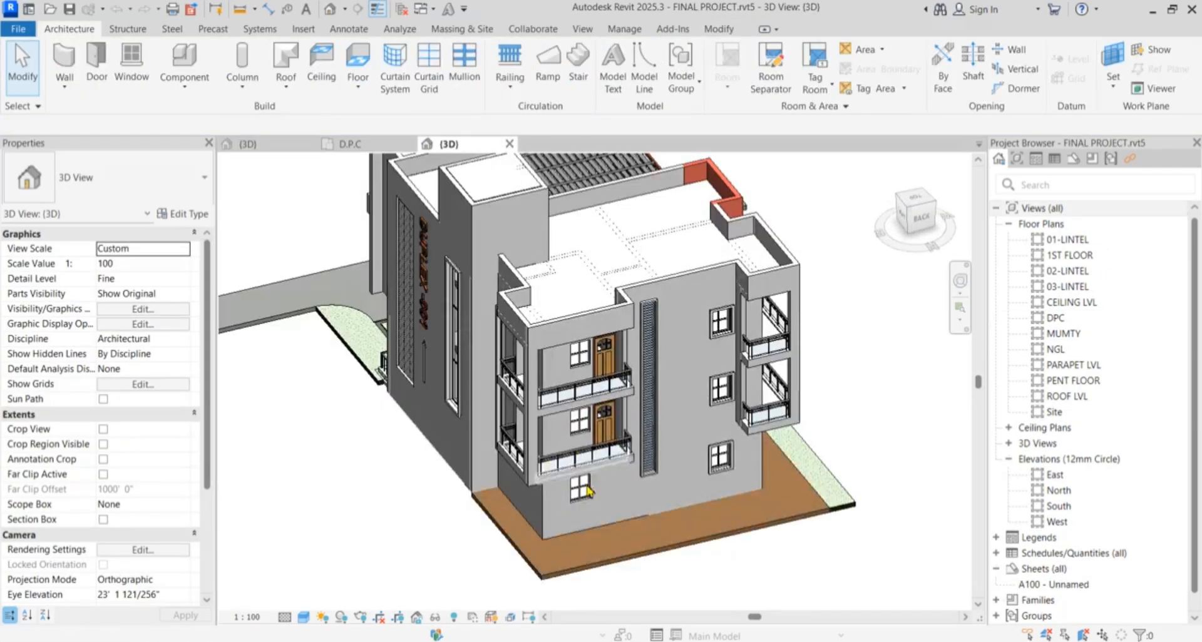
- Examine the tall louvred panels on the rear and side facades of the FINAL PROJECT building
{"action": "scroll", "coordinate": [639, 500], "scroll_direction": "up", "scroll_amount": 6}
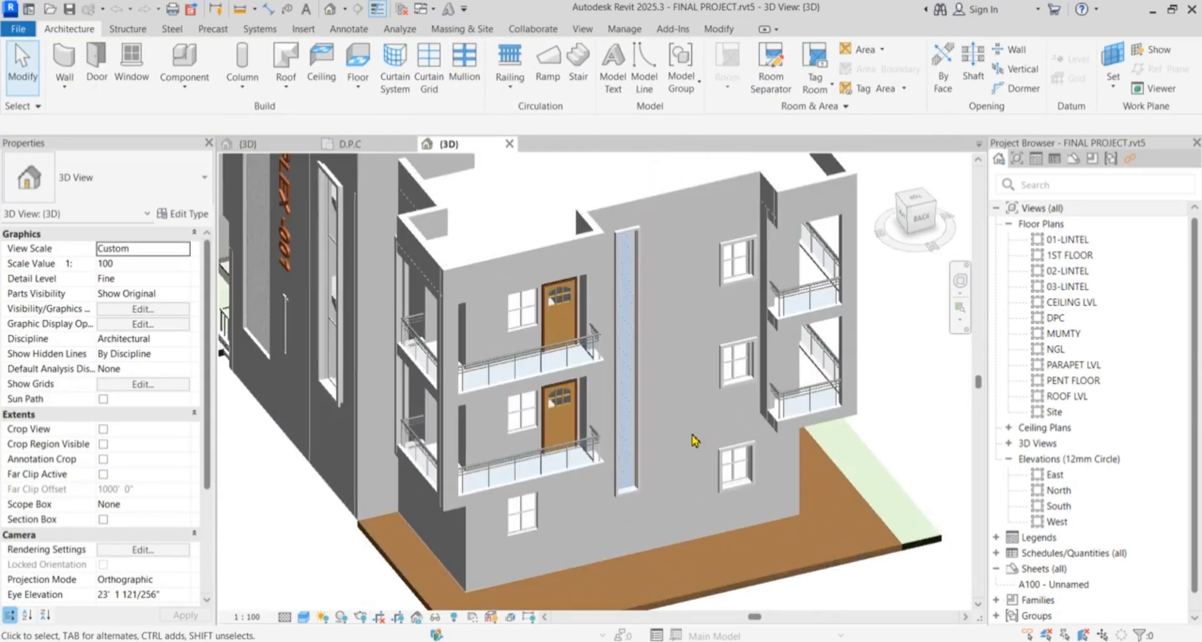
{"action": "scroll", "coordinate": [600, 533], "scroll_direction": "up", "scroll_amount": 5}
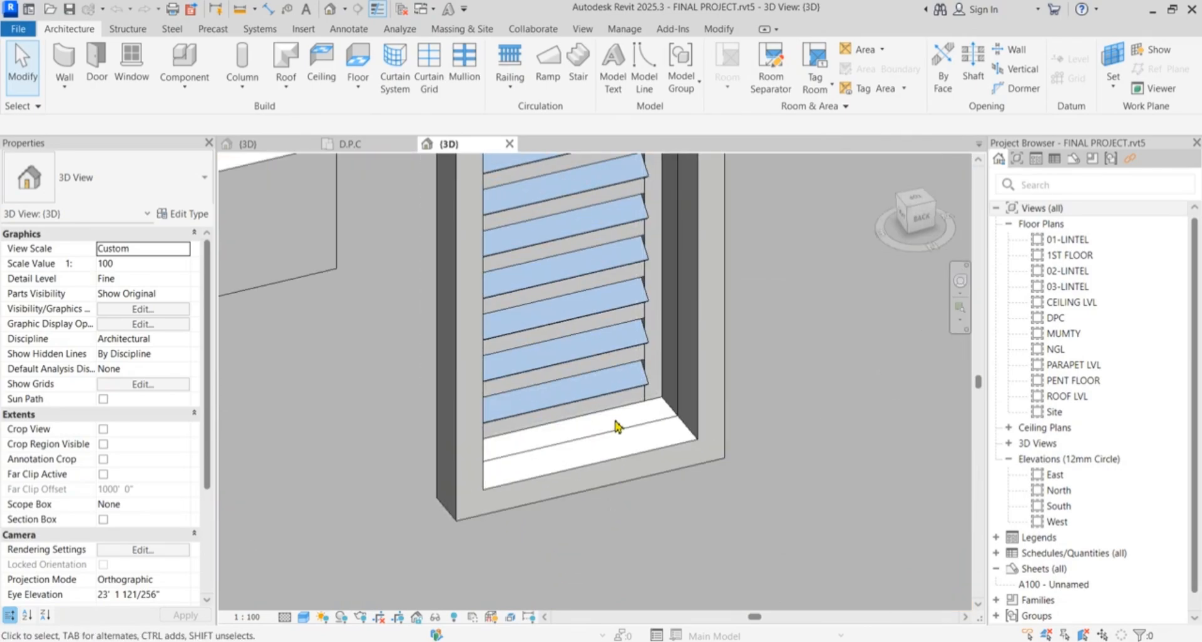
{"action": "scroll", "coordinate": [639, 457], "scroll_direction": "down", "scroll_amount": 10}
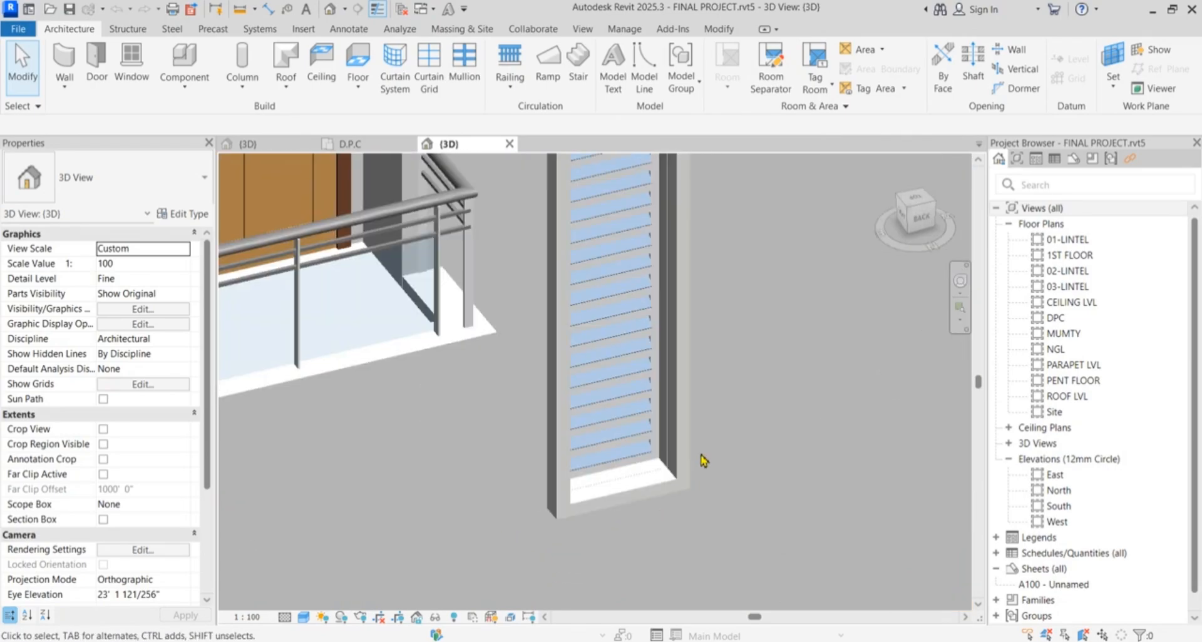
{"action": "scroll", "coordinate": [719, 456], "scroll_direction": "down", "scroll_amount": 3}
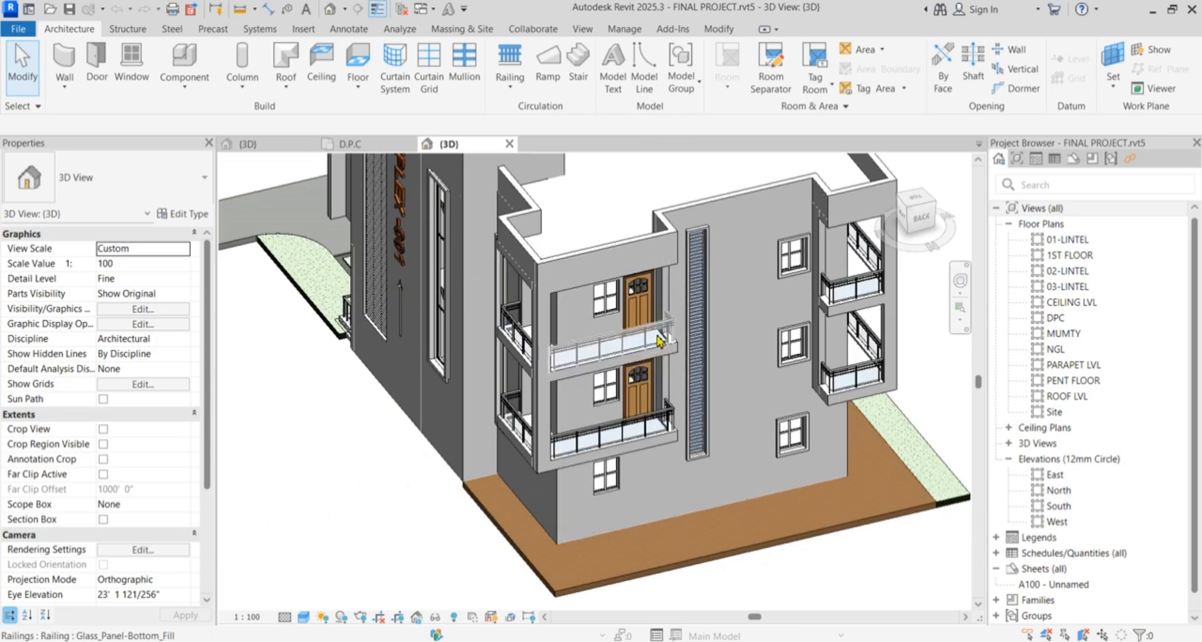
{"action": "scroll", "coordinate": [673, 384], "scroll_direction": "down", "scroll_amount": 2}
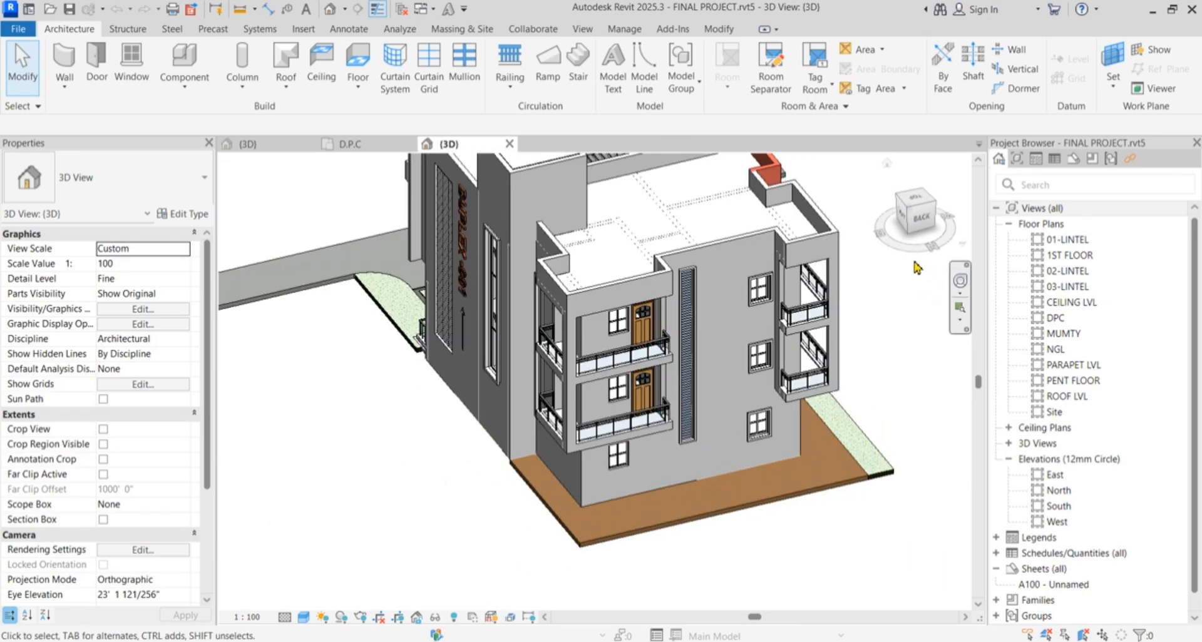
{"action": "left_click_drag", "start_coordinate": [922, 247], "coordinate": [973, 267]}
{"action": "scroll", "coordinate": [661, 395], "scroll_direction": "up", "scroll_amount": 8}
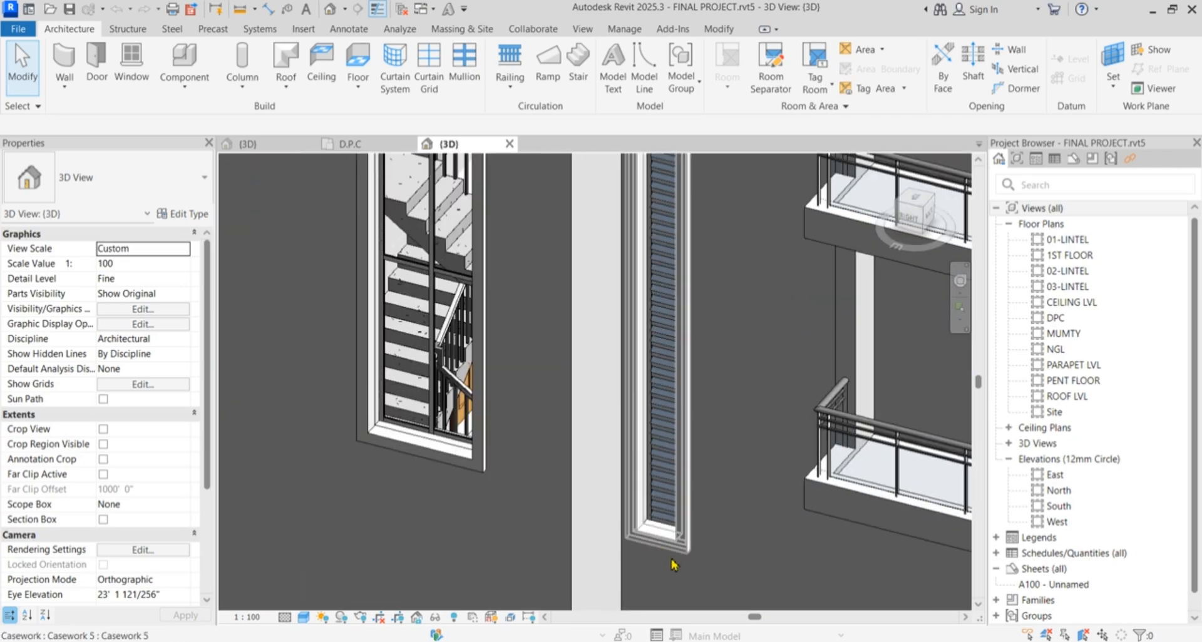
{"action": "scroll", "coordinate": [682, 548], "scroll_direction": "down", "scroll_amount": 2}
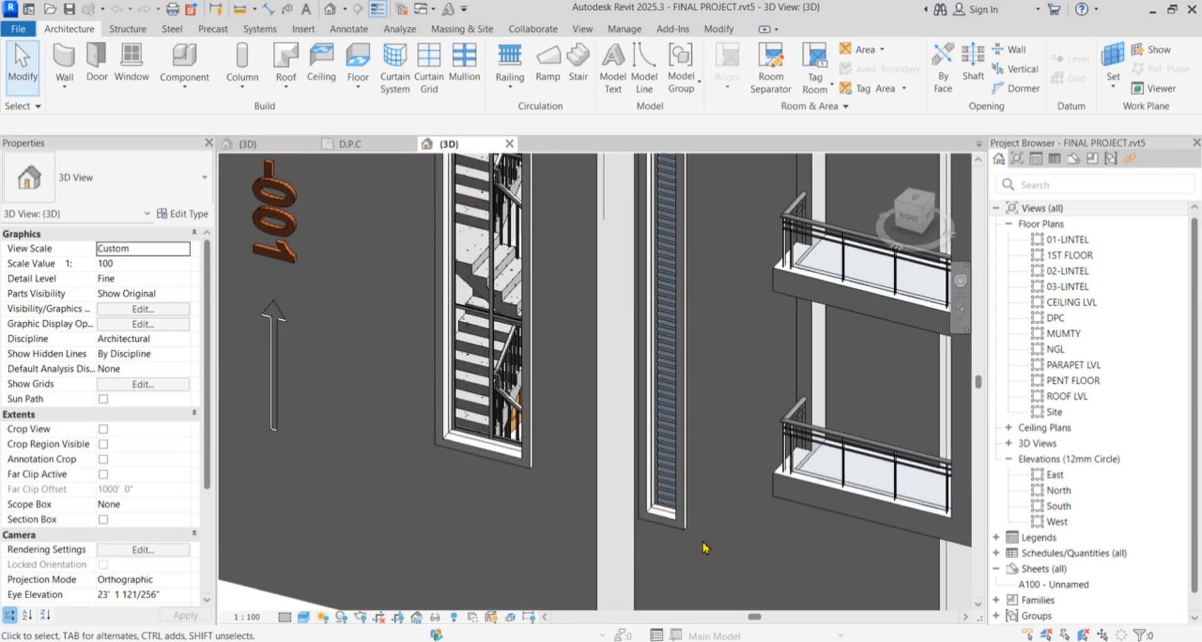
{"action": "scroll", "coordinate": [726, 496], "scroll_direction": "down", "scroll_amount": 3}
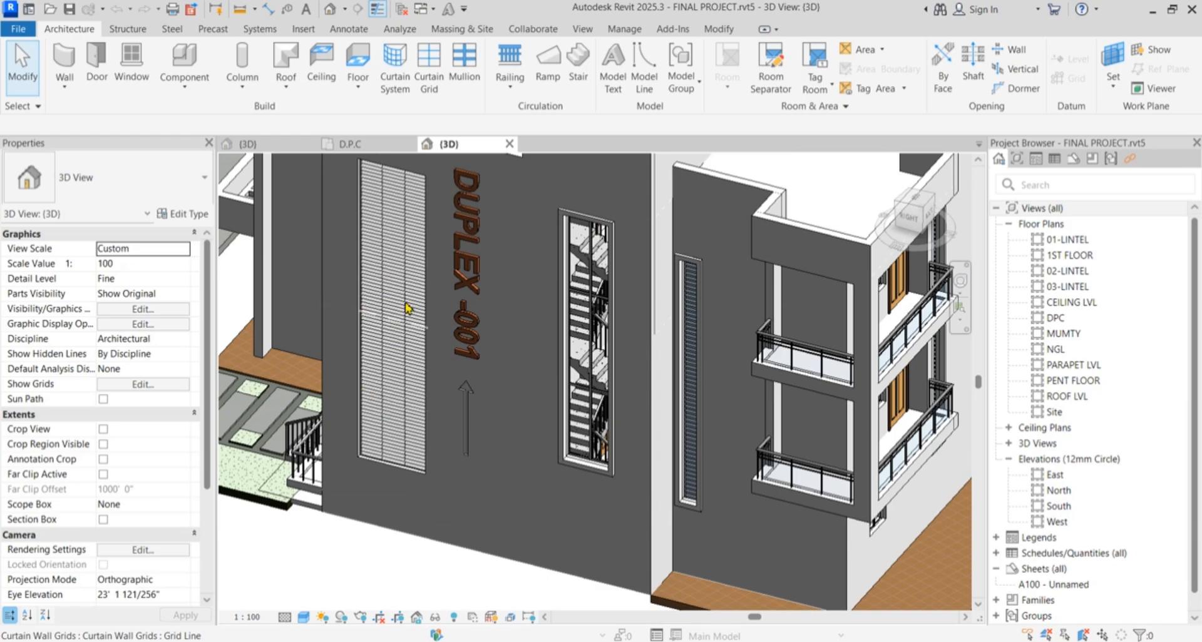
{"action": "scroll", "coordinate": [399, 408], "scroll_direction": "down", "scroll_amount": 3}
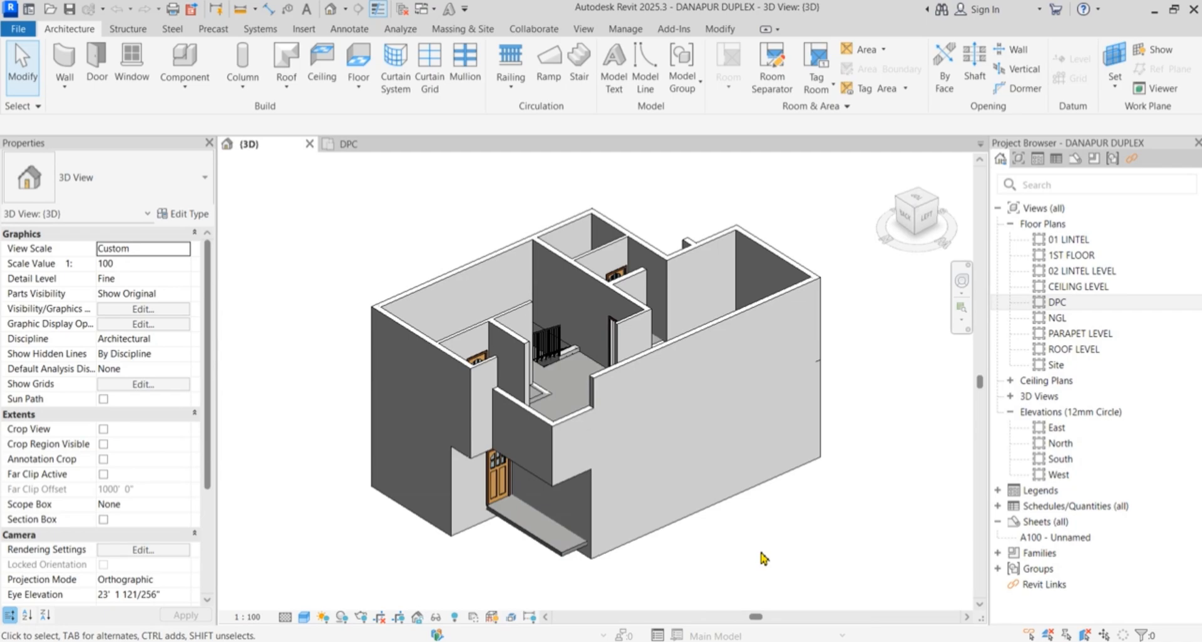
- Create a new family from the English Metric Curtain Wall Panel template
{"action": "left_click", "coordinate": [24, 33]}
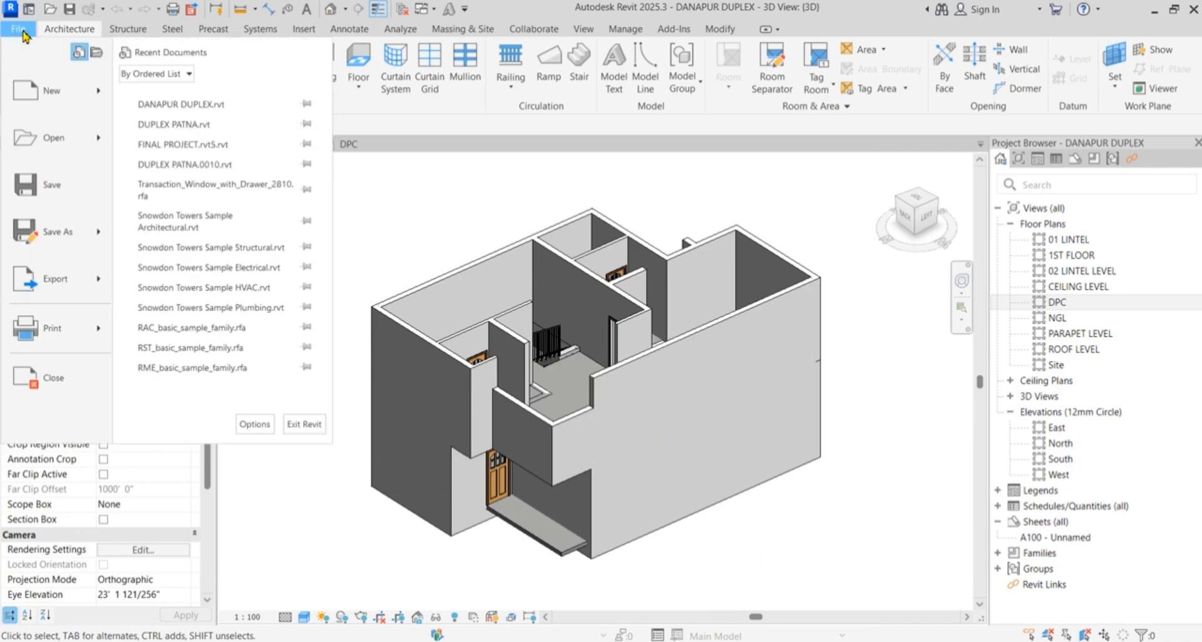
{"action": "mouse_move", "coordinate": [54, 95]}
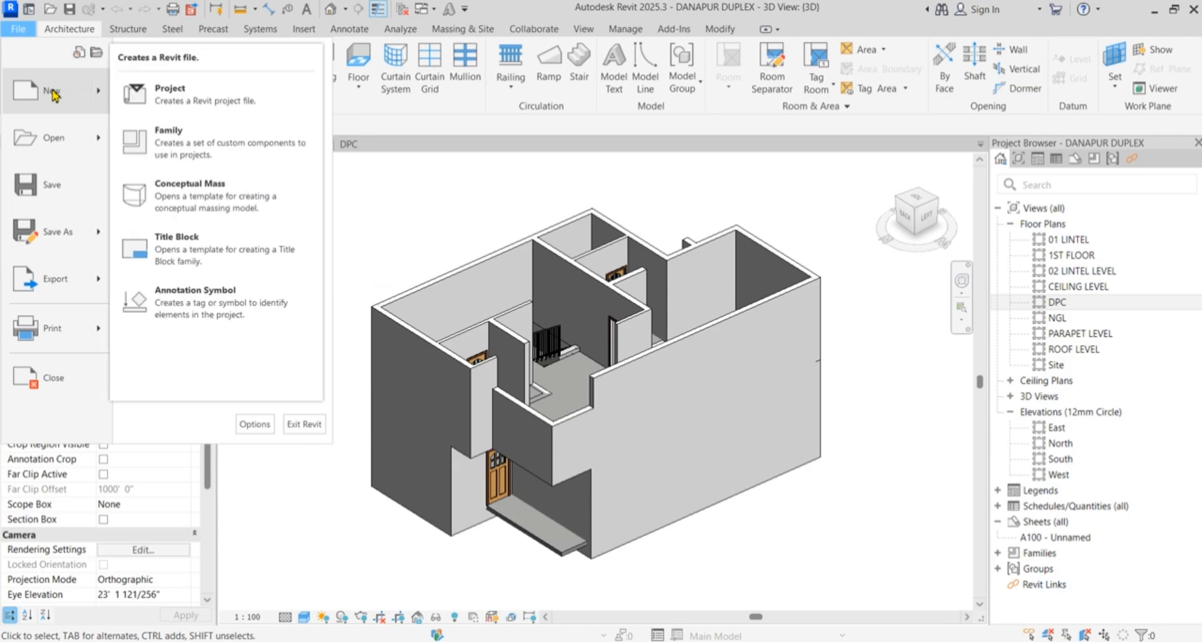
{"action": "left_click", "coordinate": [179, 136]}
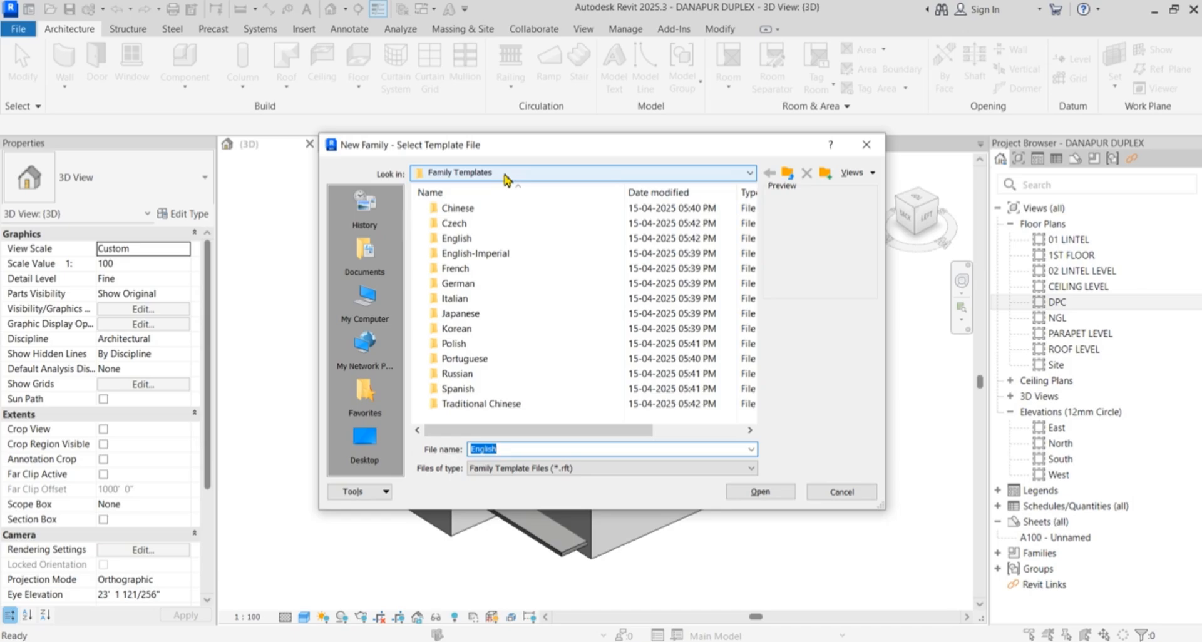
{"action": "left_click", "coordinate": [480, 239]}
{"action": "left_click", "coordinate": [778, 494]}
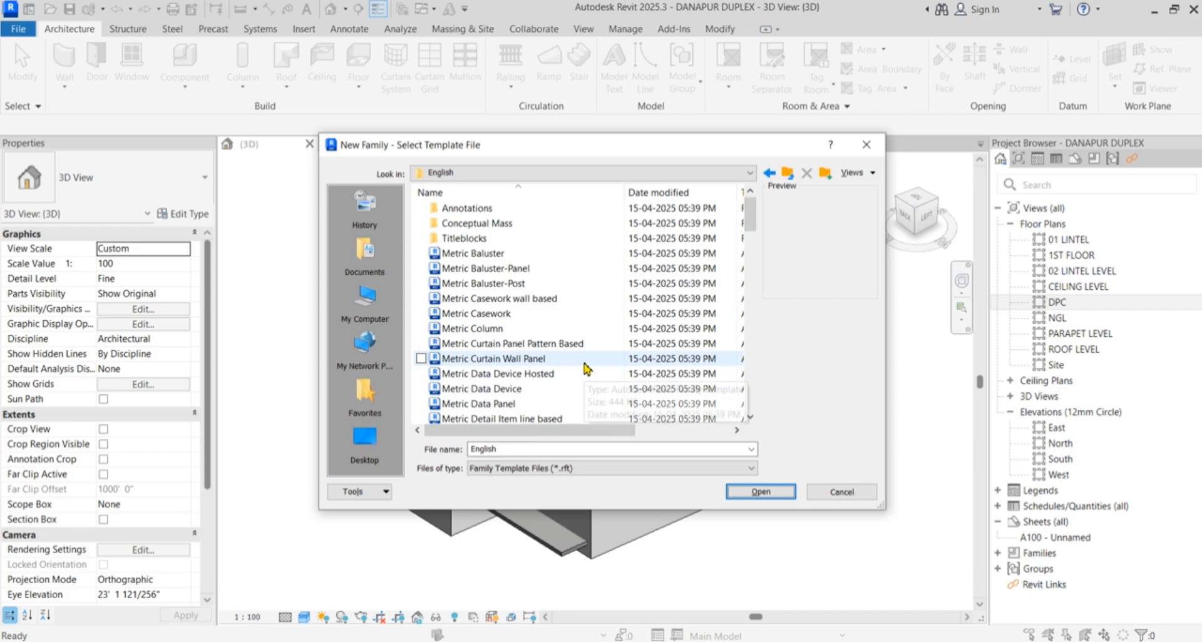
{"action": "left_click", "coordinate": [554, 361]}
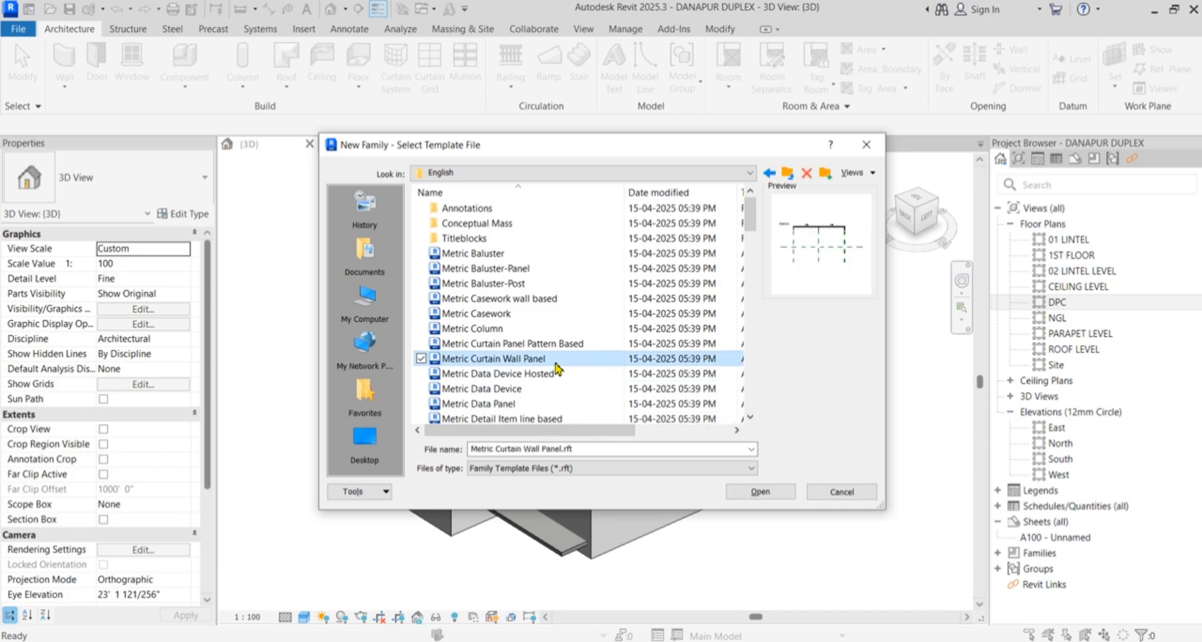
{"action": "left_click", "coordinate": [788, 494]}
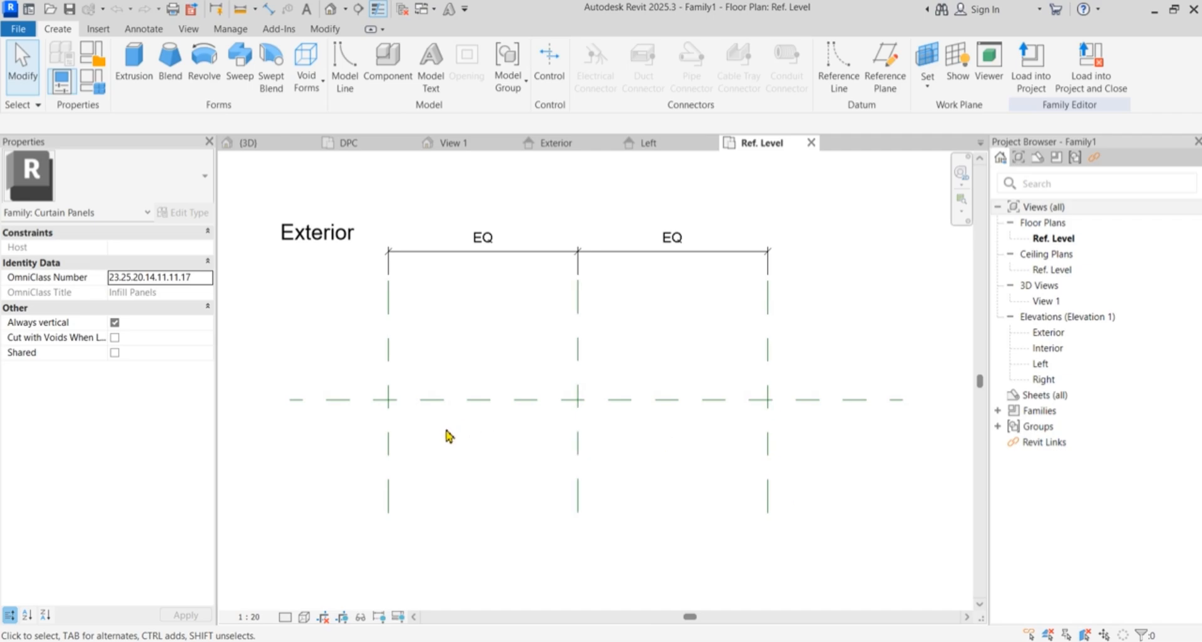
- Set the area format in the family's project units to square feet
{"action": "left_click", "coordinate": [389, 451]}
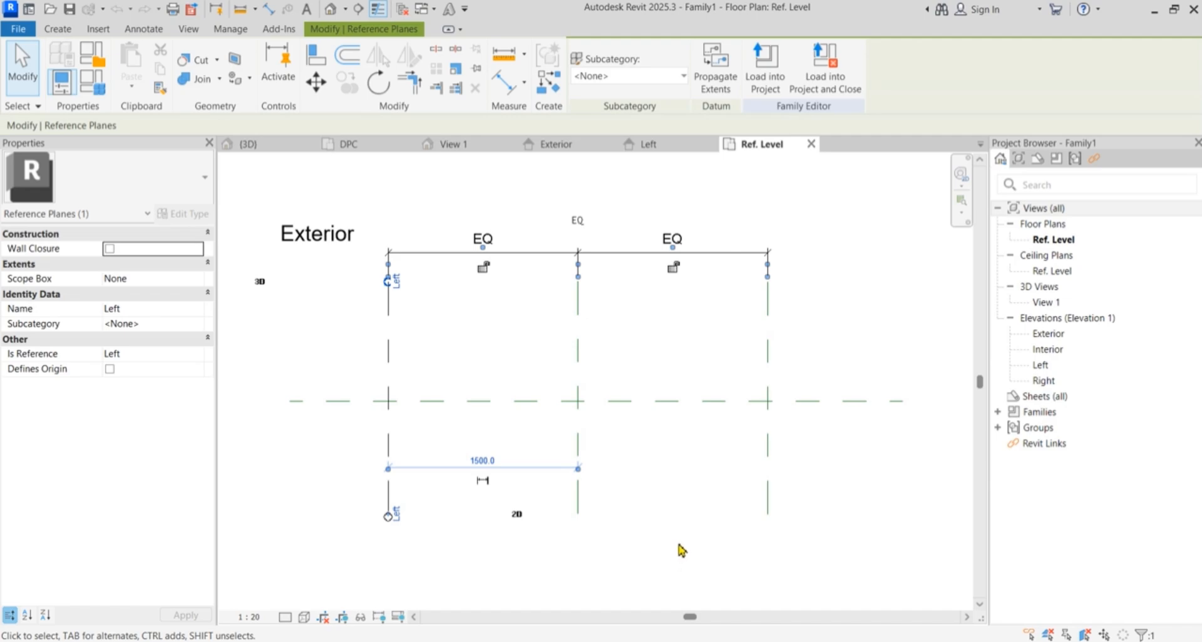
{"action": "key", "text": "u"}
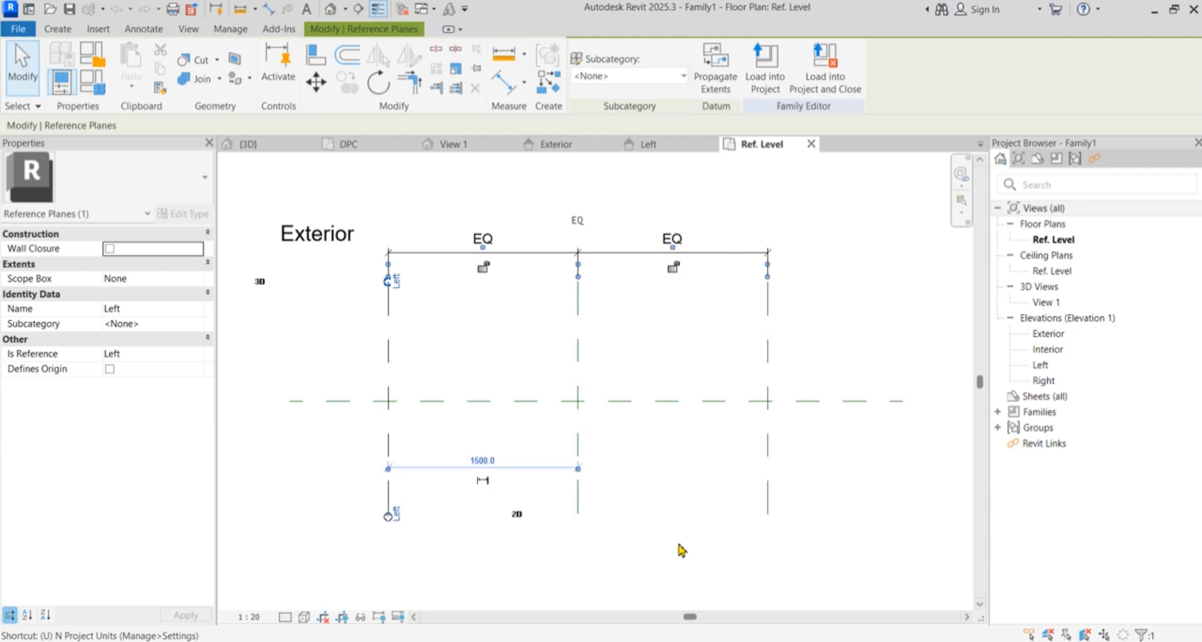
{"action": "key", "text": "n"}
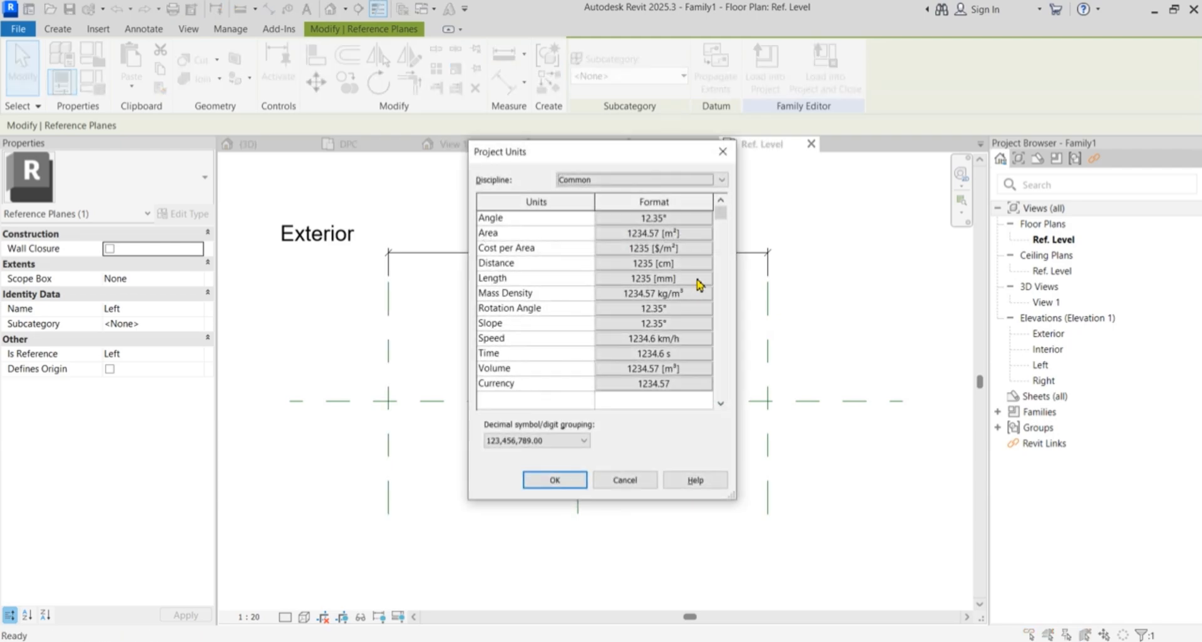
{"action": "left_click", "coordinate": [699, 234]}
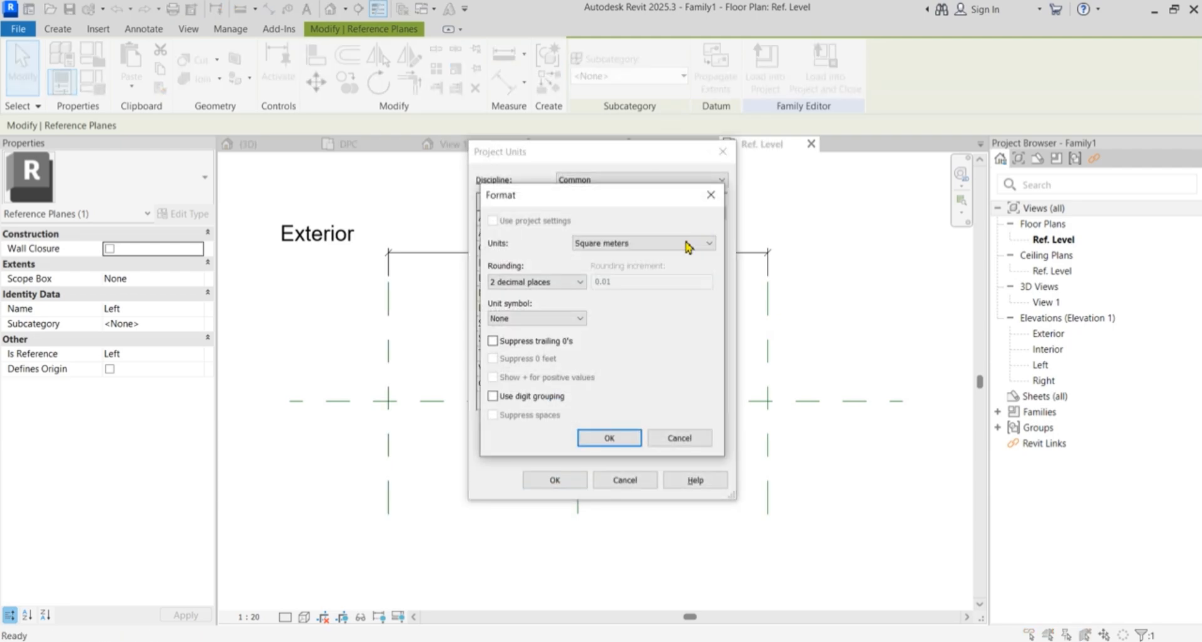
{"action": "left_click", "coordinate": [644, 245]}
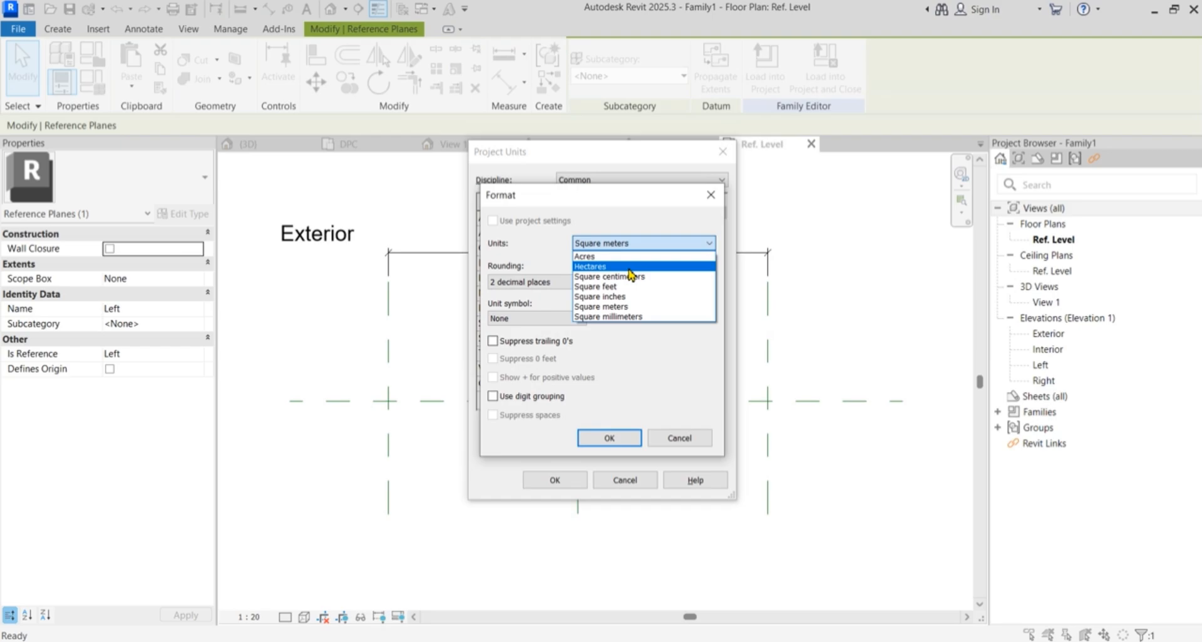
{"action": "left_click", "coordinate": [619, 295]}
{"action": "left_click", "coordinate": [609, 438]}
- Set the distance units to feet and the length units to feet and fractional inches, and apply the project units
{"action": "left_click", "coordinate": [689, 276]}
{"action": "left_click", "coordinate": [677, 243]}
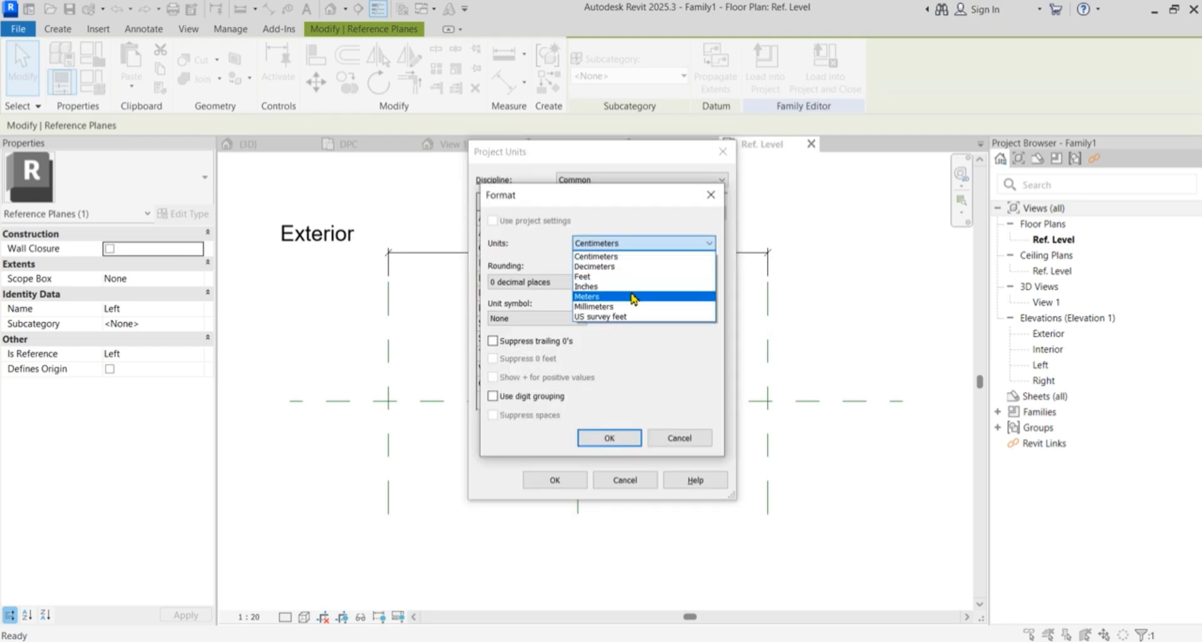
{"action": "left_click", "coordinate": [677, 300]}
{"action": "left_click", "coordinate": [609, 438]}
{"action": "left_click", "coordinate": [689, 261]}
{"action": "left_click", "coordinate": [676, 244]}
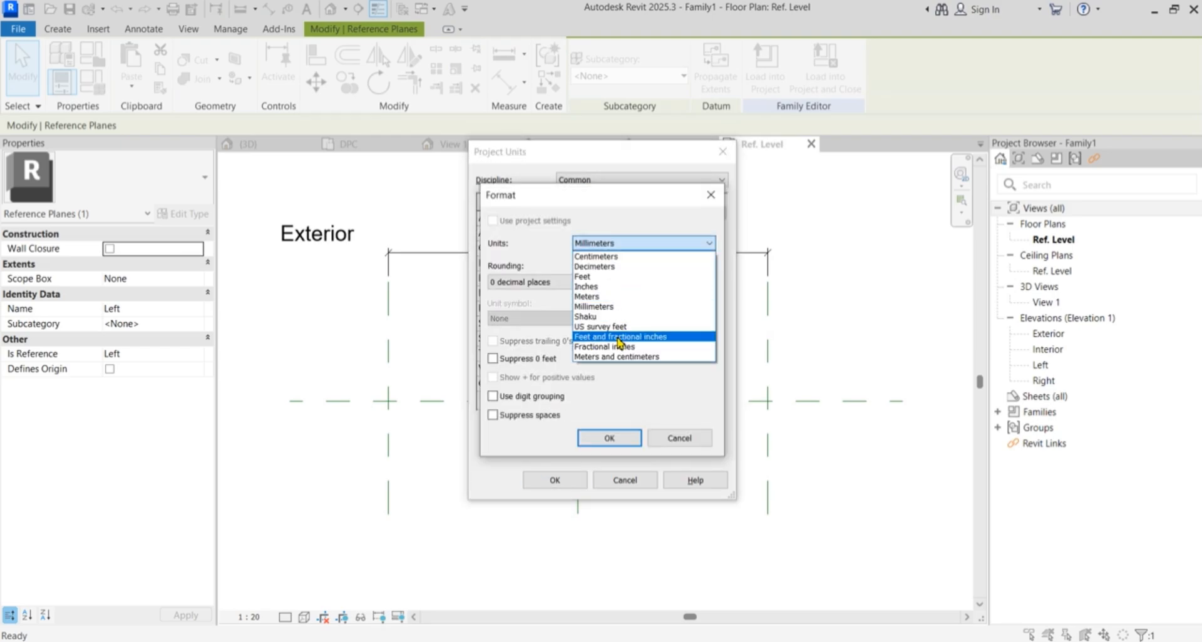
{"action": "left_click", "coordinate": [620, 336]}
{"action": "left_click", "coordinate": [610, 437]}
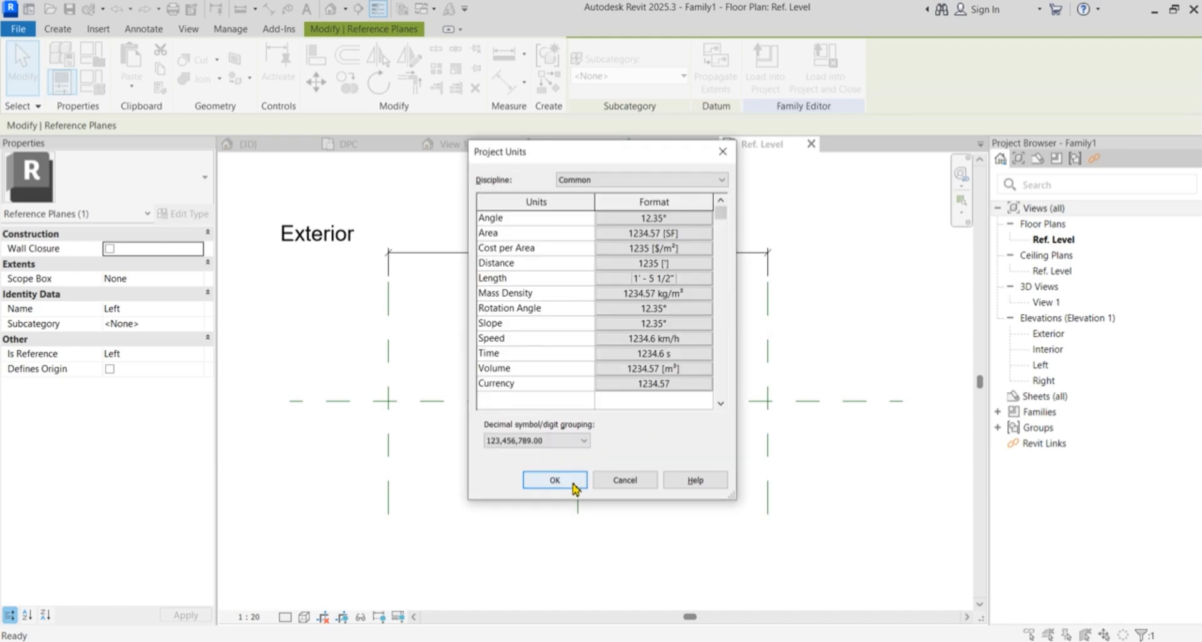
{"action": "left_click", "coordinate": [555, 480]}
- Set the left reference plane's distance from the centre plane to 2 feet in the Ref. Level plan
{"action": "left_click", "coordinate": [503, 474]}
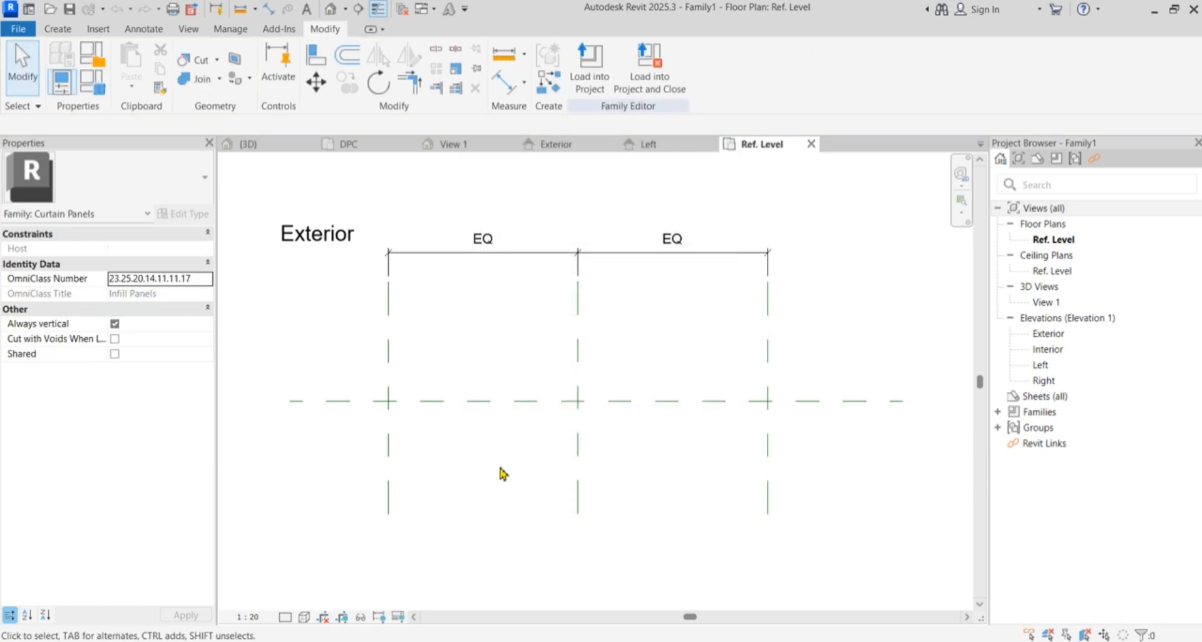
{"action": "left_click", "coordinate": [390, 443]}
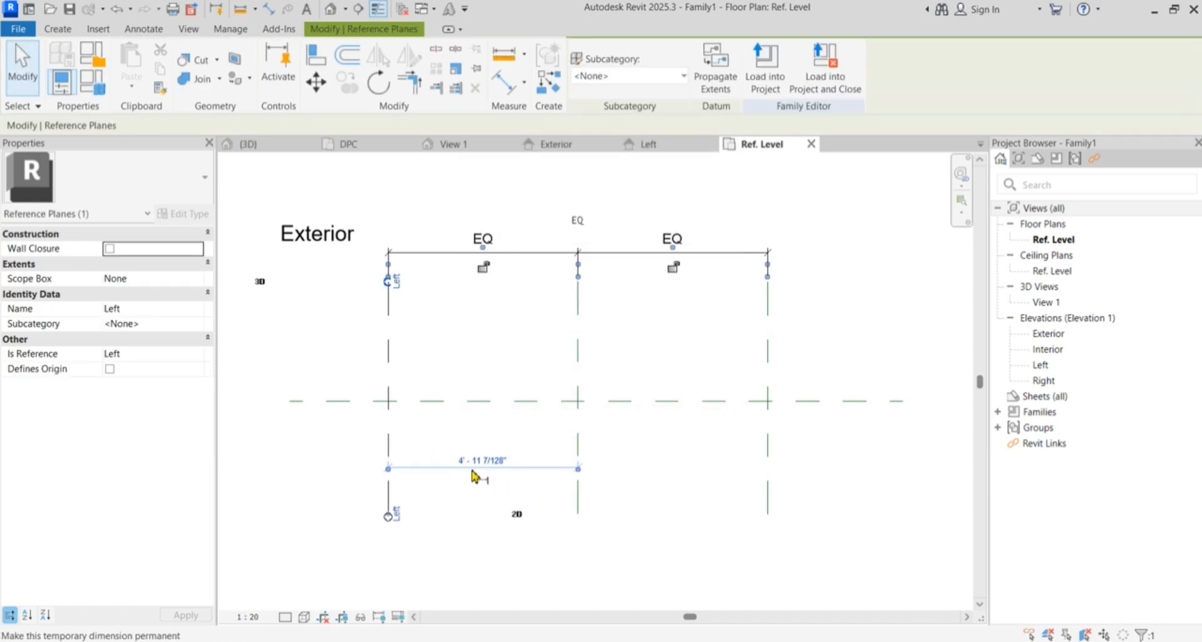
{"action": "left_click", "coordinate": [495, 462]}
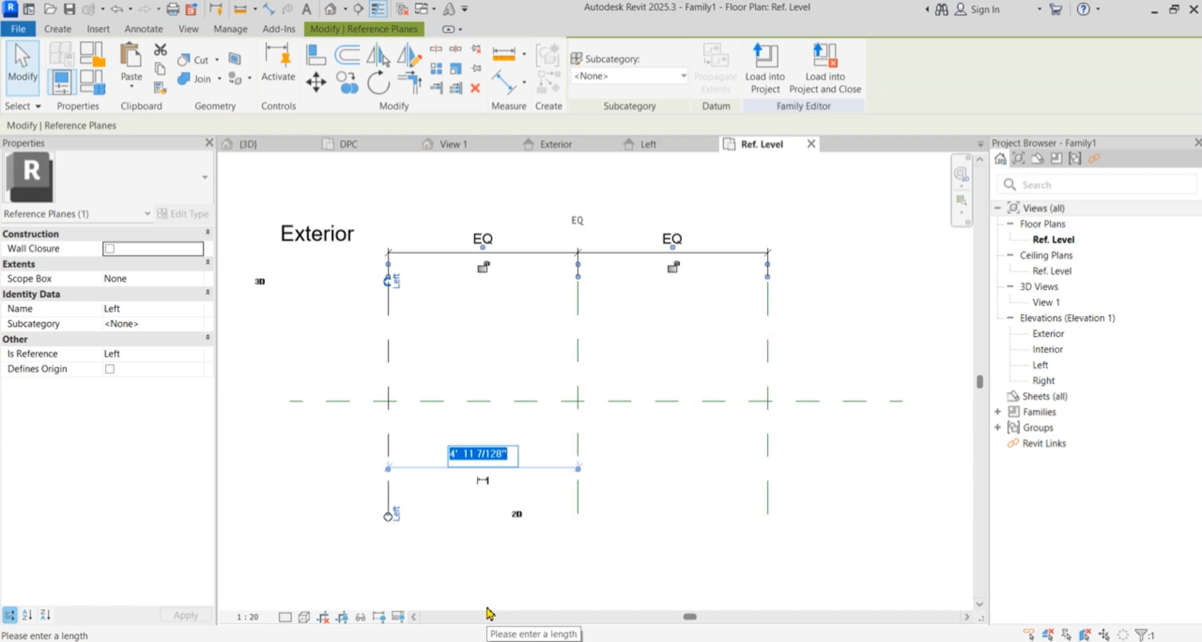
{"action": "type", "text": "2"}
{"action": "key", "text": "Return"}
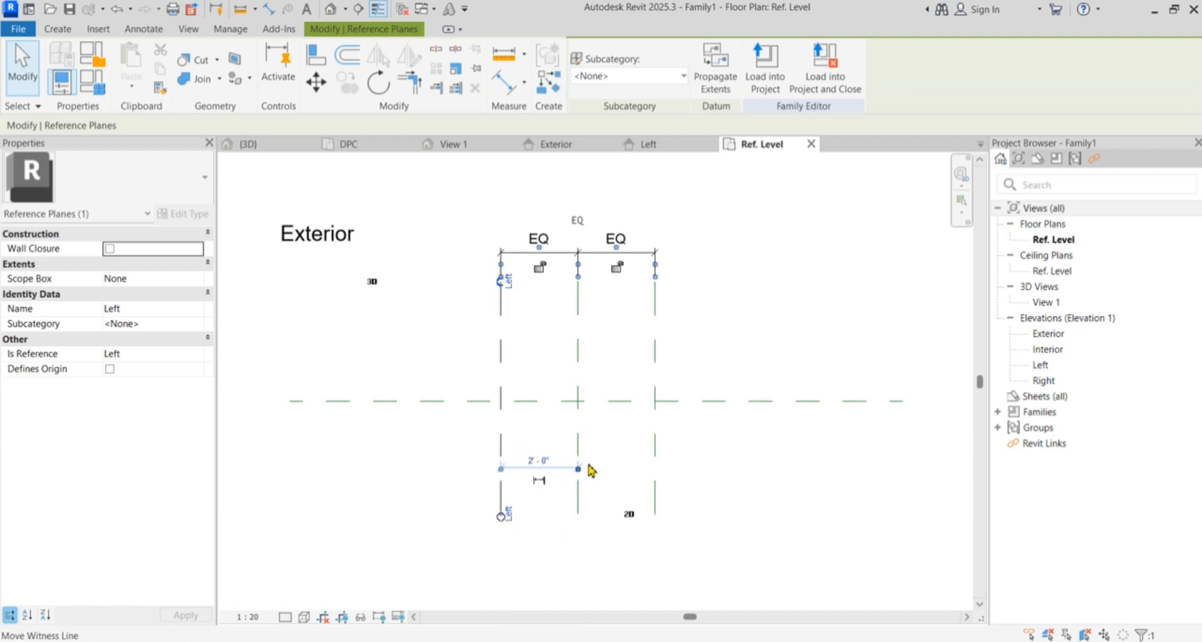
{"action": "left_click", "coordinate": [626, 473]}
{"action": "left_click_drag", "start_coordinate": [637, 452], "coordinate": [585, 470]}
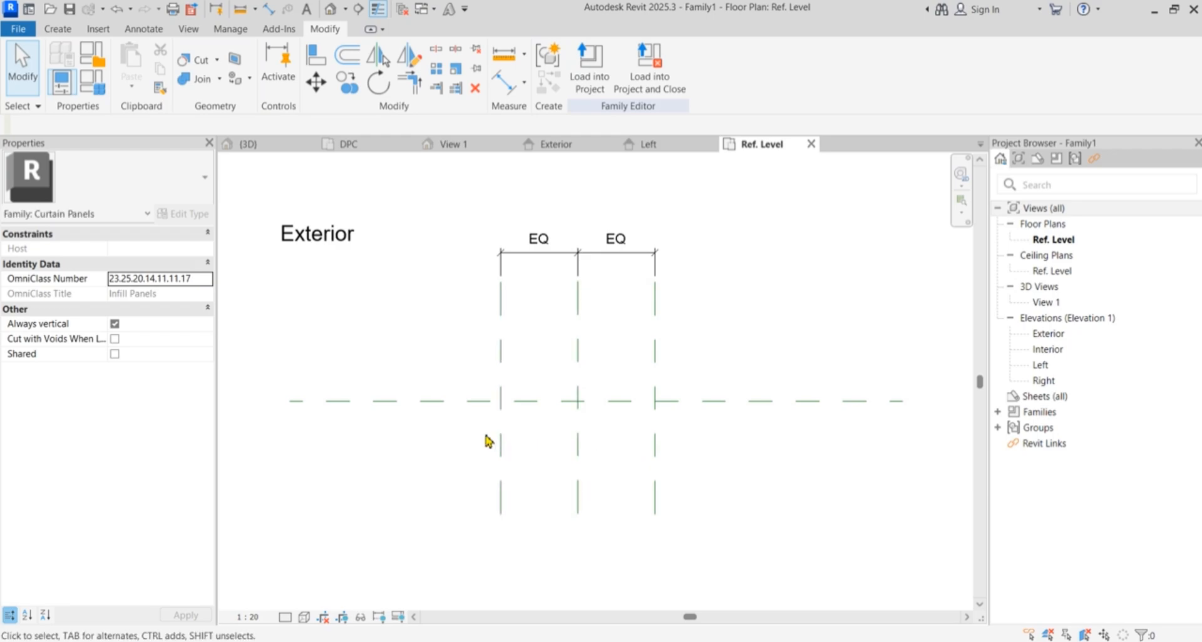
{"action": "left_click_drag", "start_coordinate": [492, 393], "coordinate": [645, 403]}
- Start a Sweep and sketch its straight path along the front/back centre plane between the left and right reference planes, finishing the path
{"action": "left_click", "coordinate": [66, 33]}
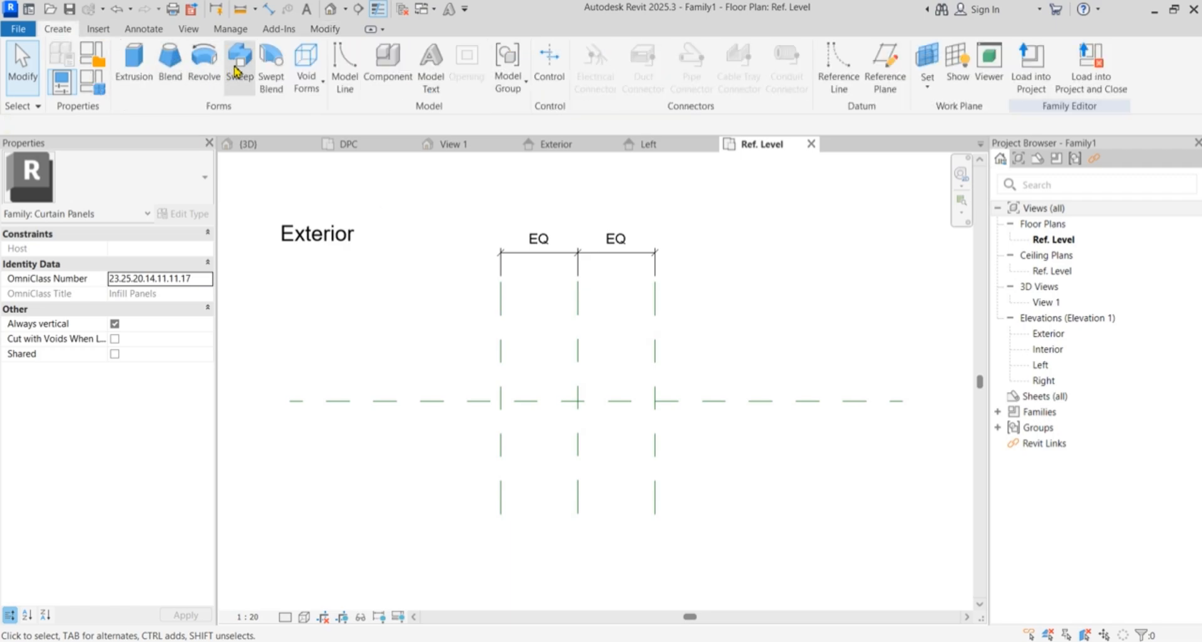
{"action": "left_click", "coordinate": [238, 70]}
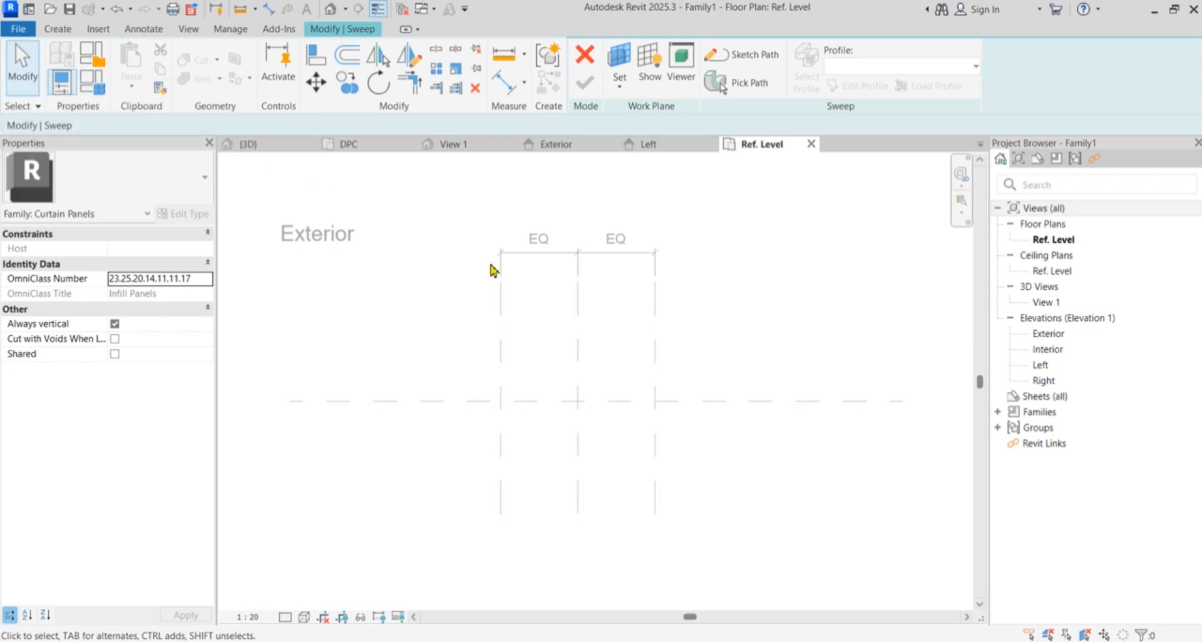
{"action": "left_click", "coordinate": [758, 58]}
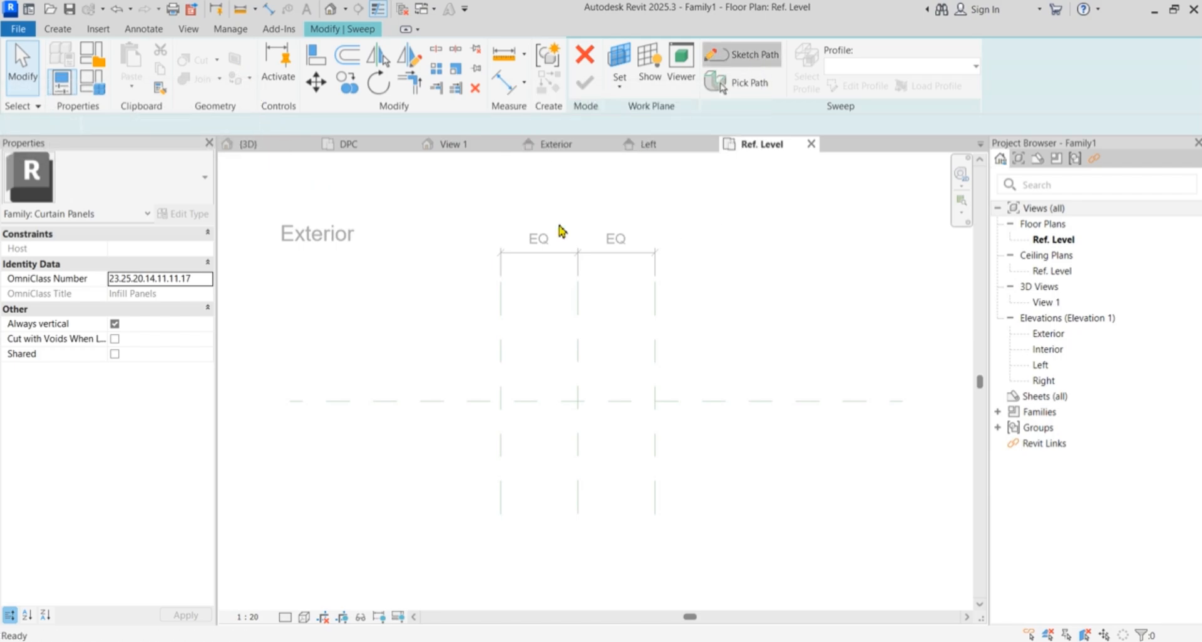
{"action": "left_click", "coordinate": [499, 401]}
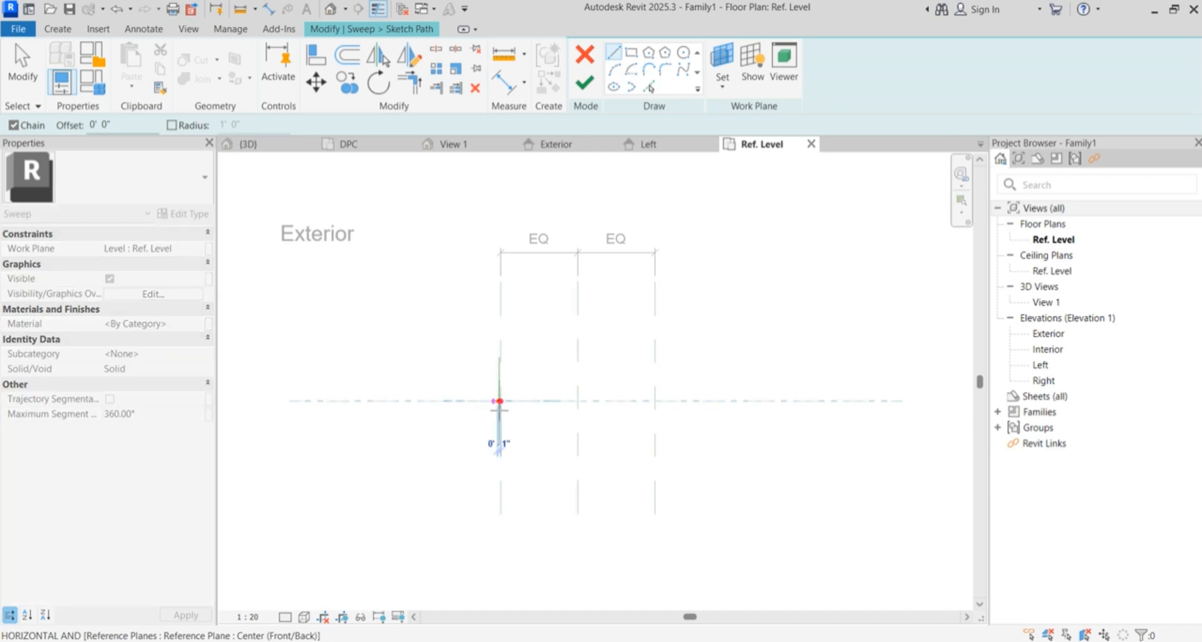
{"action": "left_click", "coordinate": [655, 401]}
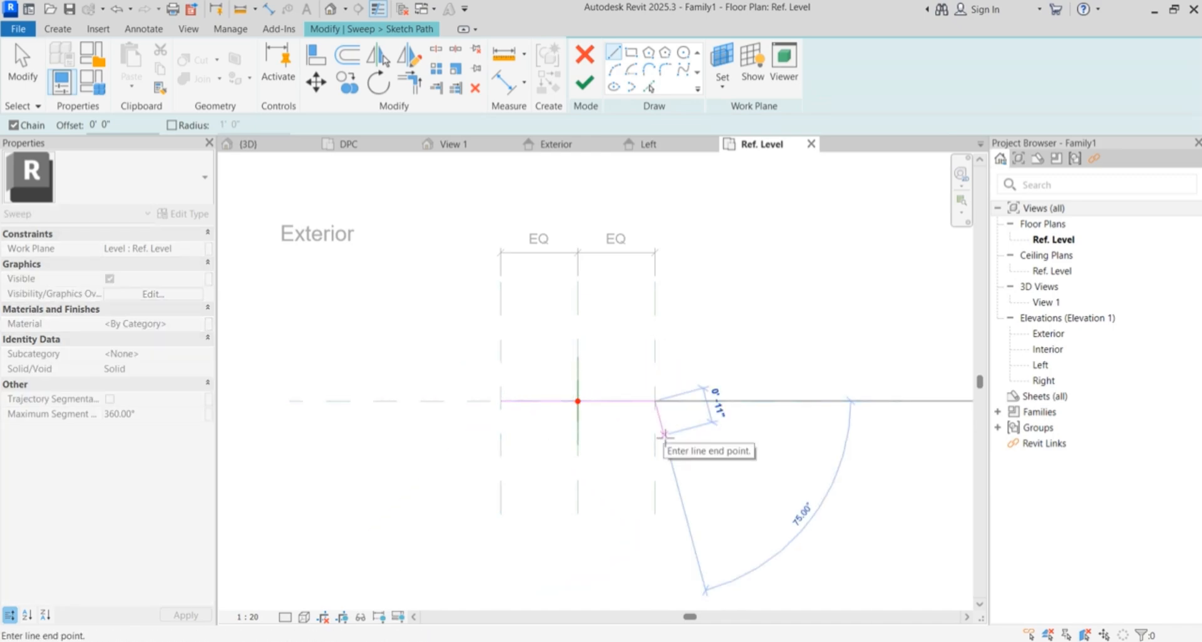
{"action": "key", "text": "Escape"}
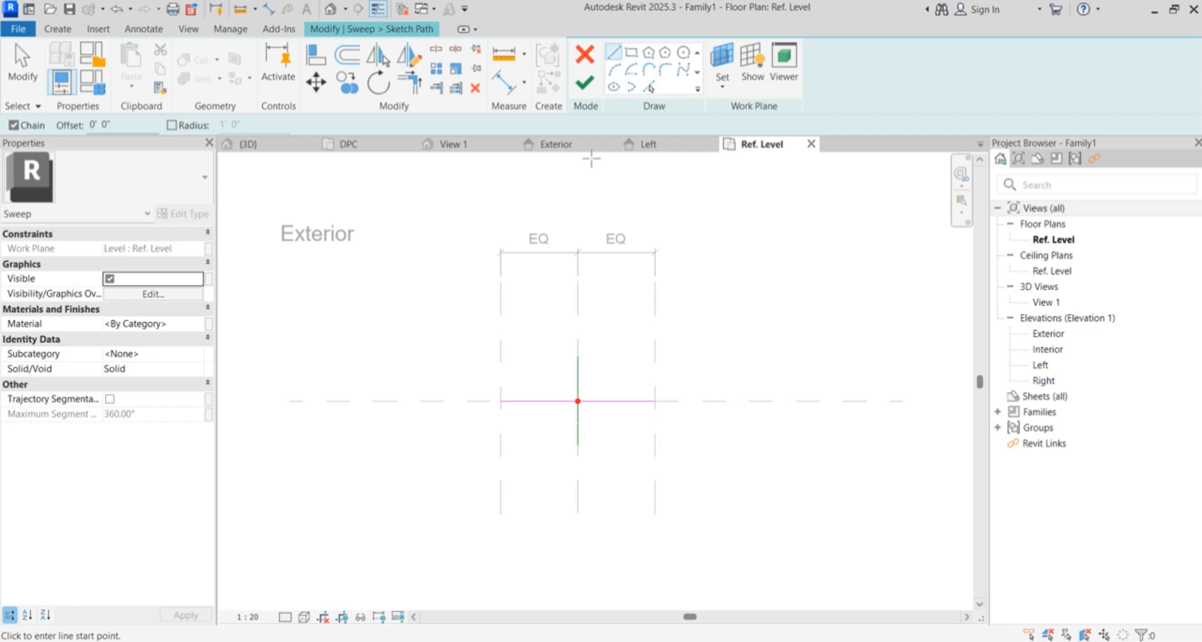
{"action": "left_click", "coordinate": [585, 82]}
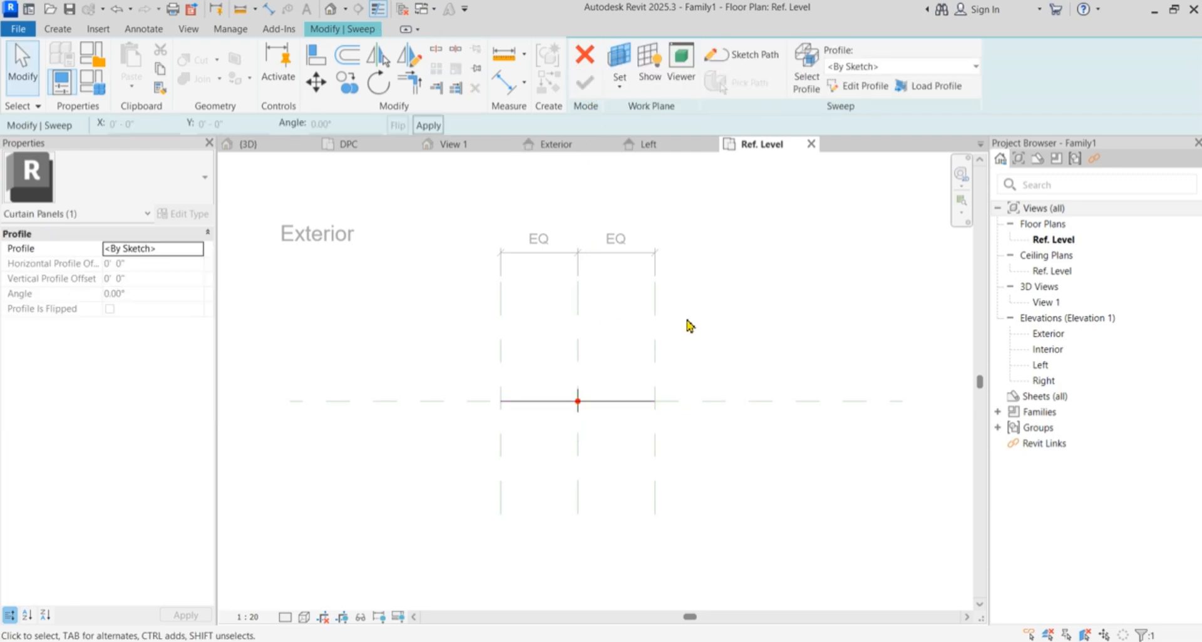
- Edit the sweep's sketched profile in the Left elevation view
{"action": "left_click", "coordinate": [807, 77]}
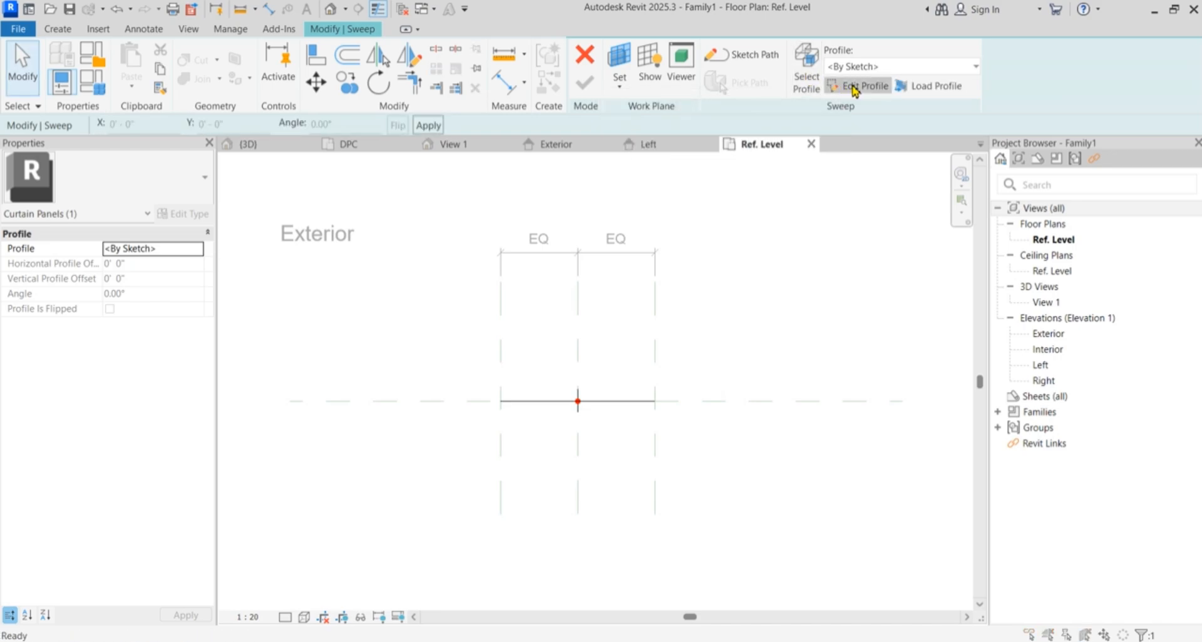
{"action": "left_click", "coordinate": [855, 88]}
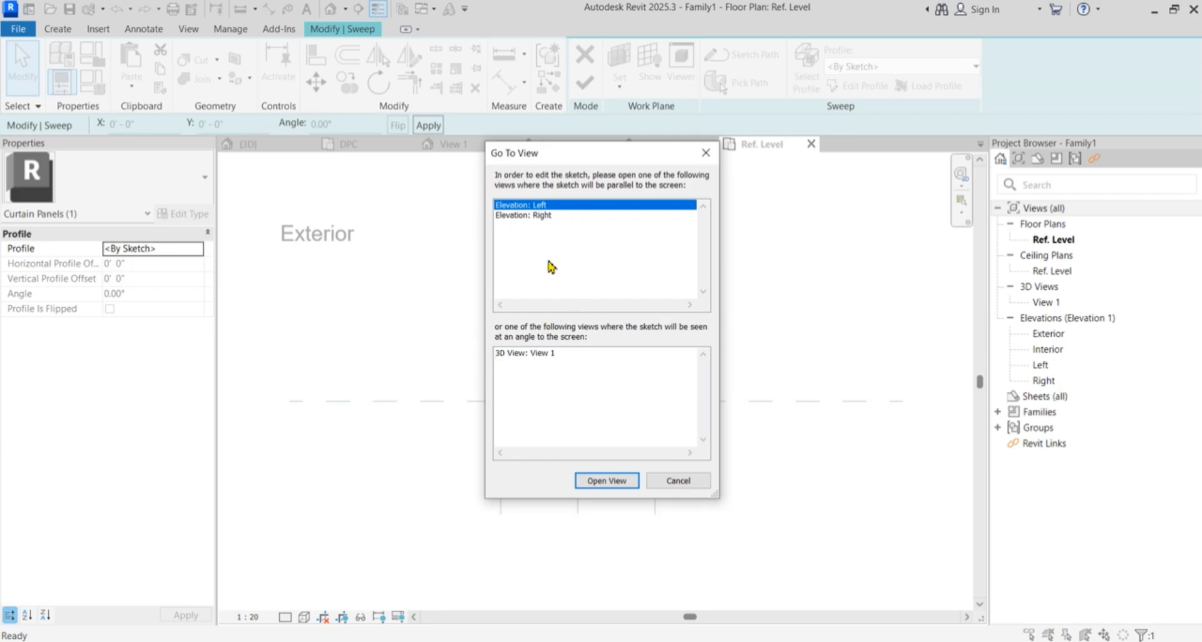
{"action": "left_click", "coordinate": [537, 216]}
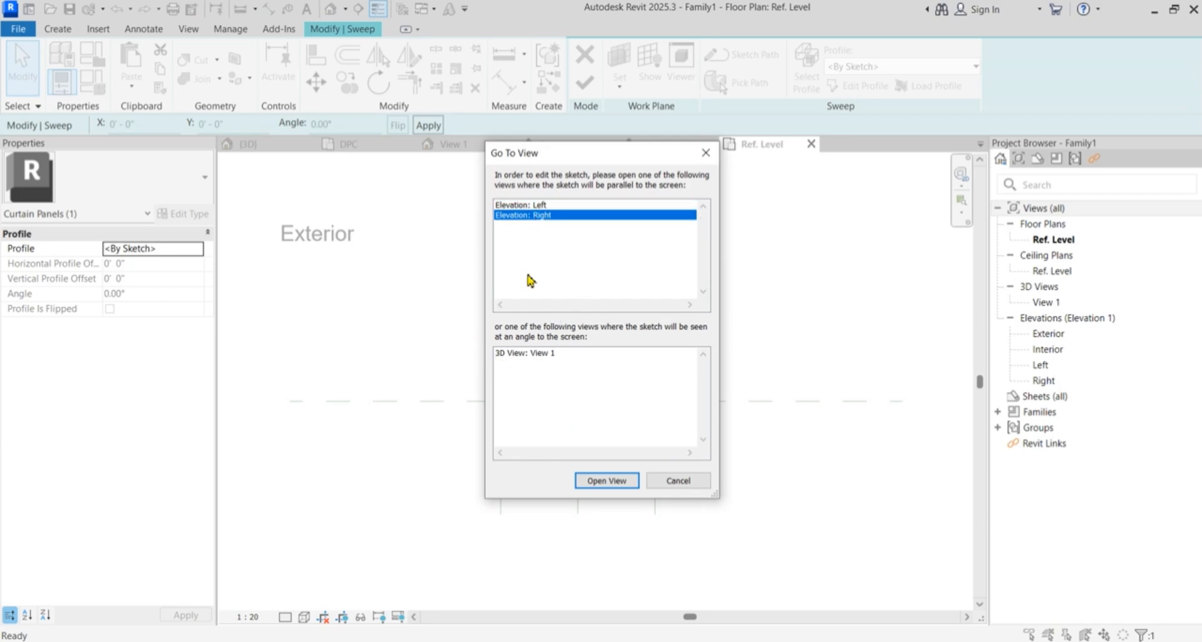
{"action": "left_click", "coordinate": [527, 354]}
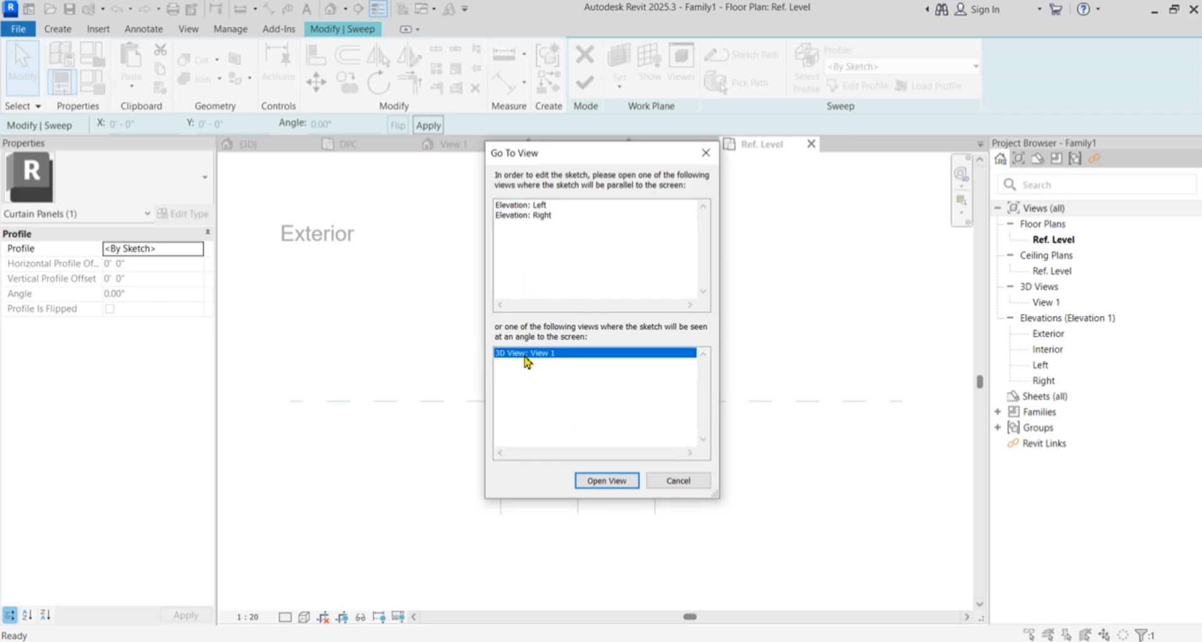
{"action": "left_click", "coordinate": [522, 206]}
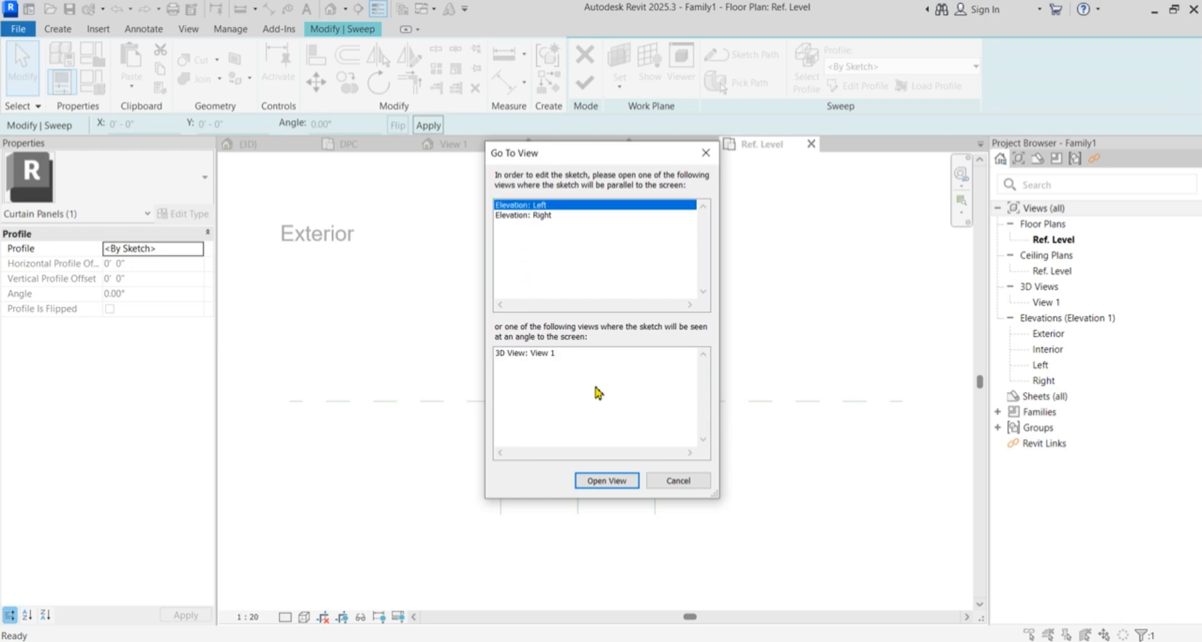
{"action": "left_click", "coordinate": [599, 482]}
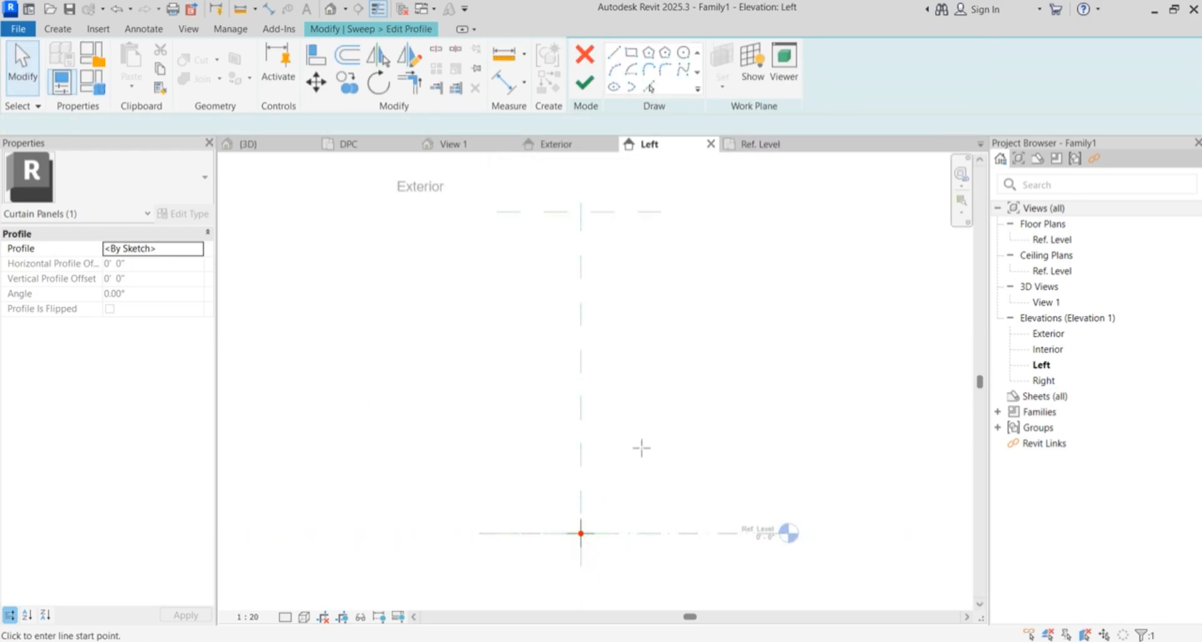
- Draw a 4" vertical line up from the profile origin, continued by a 1.6" horizontal line to the right
{"action": "scroll", "coordinate": [583, 536], "scroll_direction": "up", "scroll_amount": 3}
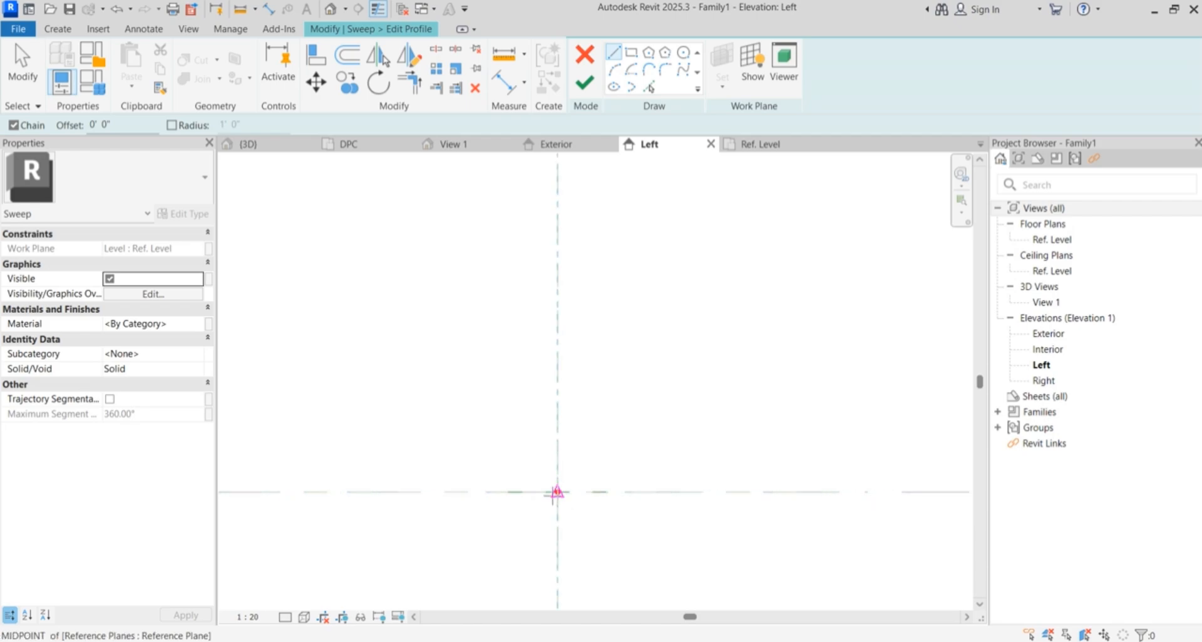
{"action": "left_click", "coordinate": [558, 493]}
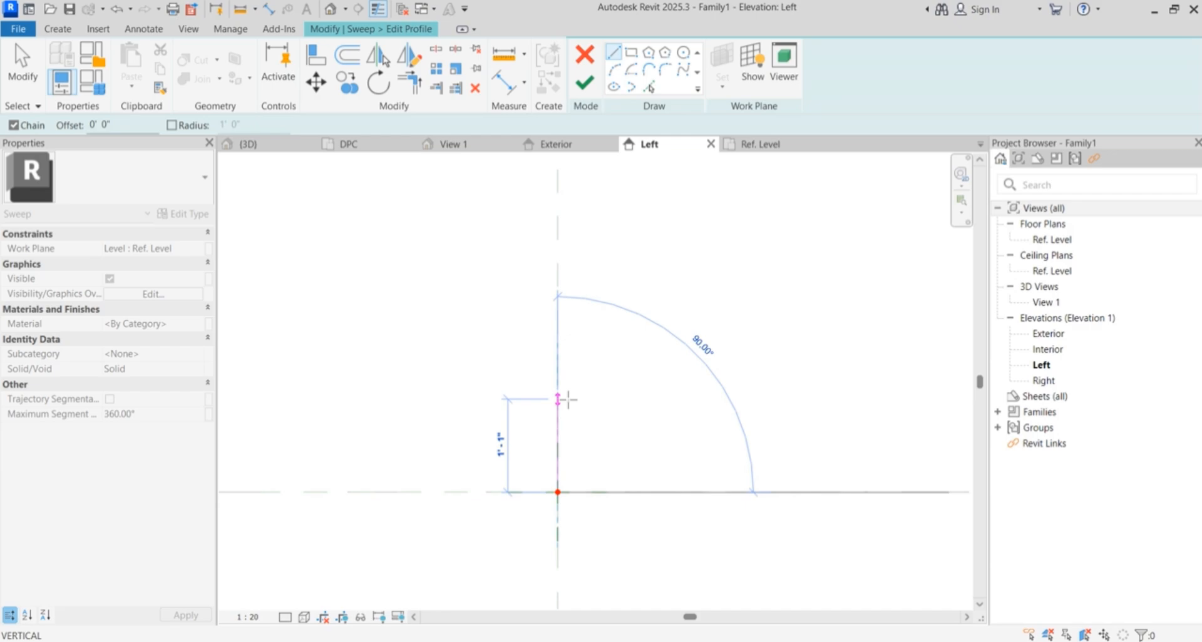
{"action": "type", "text": "4"}
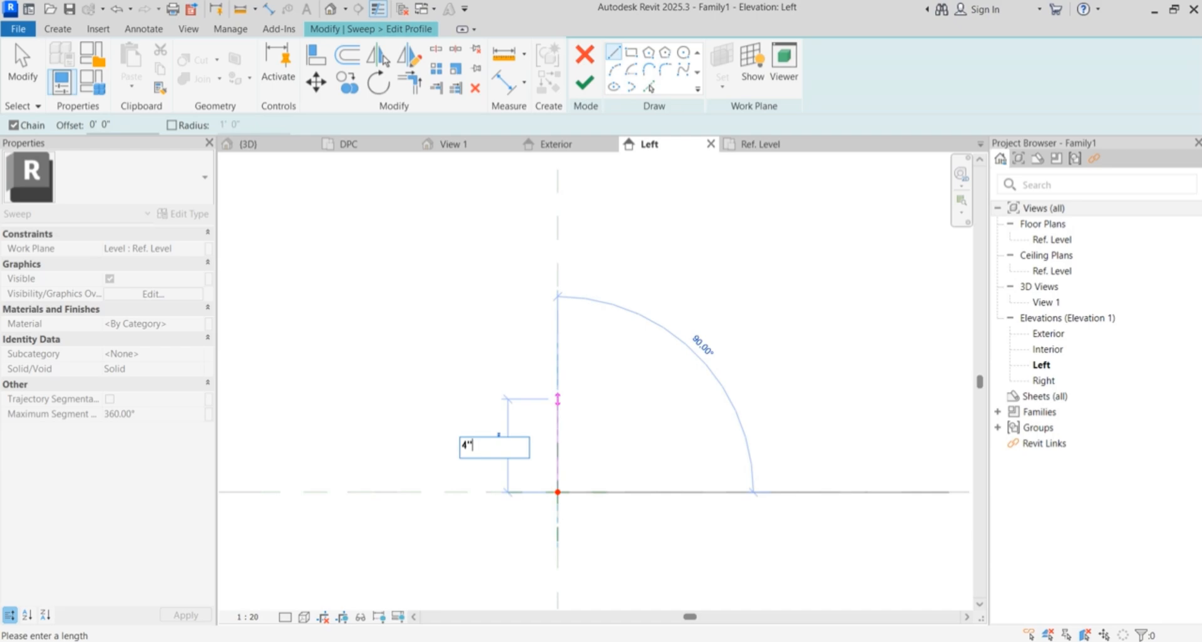
{"action": "type", "text": "\""}
{"action": "key", "text": "Return"}
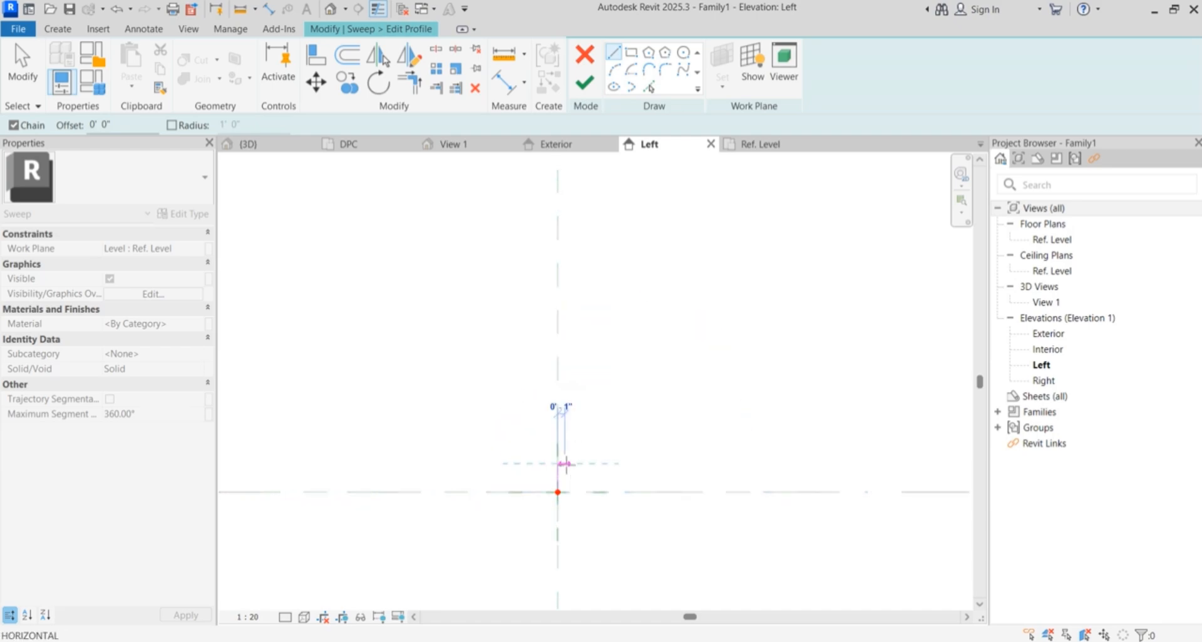
{"action": "type", "text": "1"}
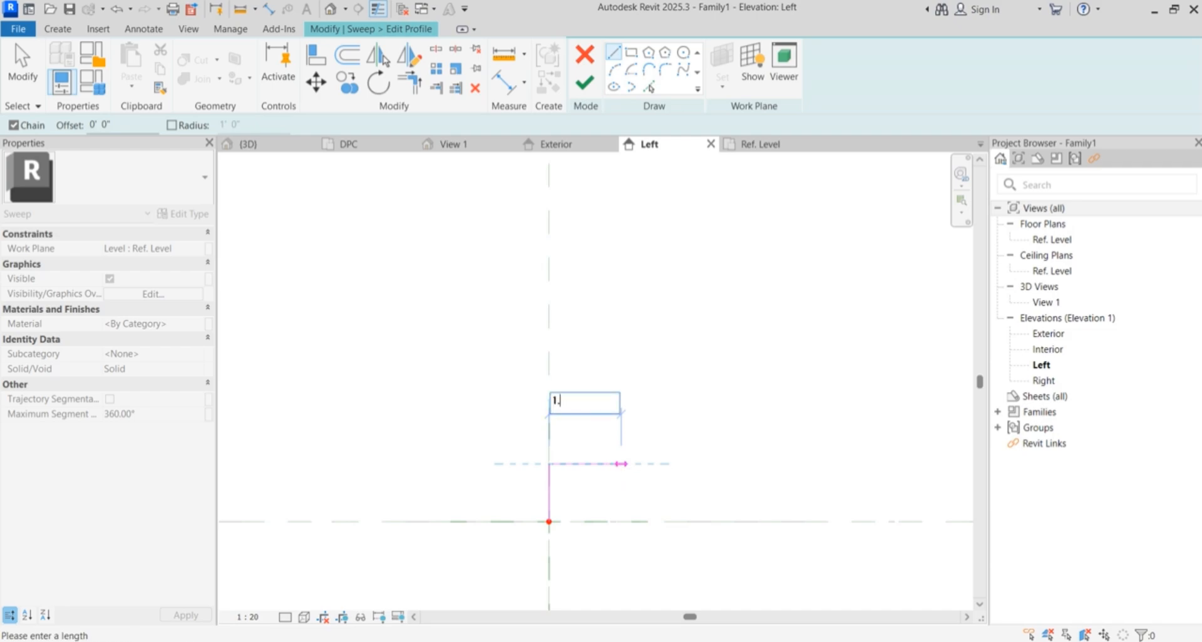
{"action": "type", "text": ".6\""}
{"action": "key", "text": "Return"}
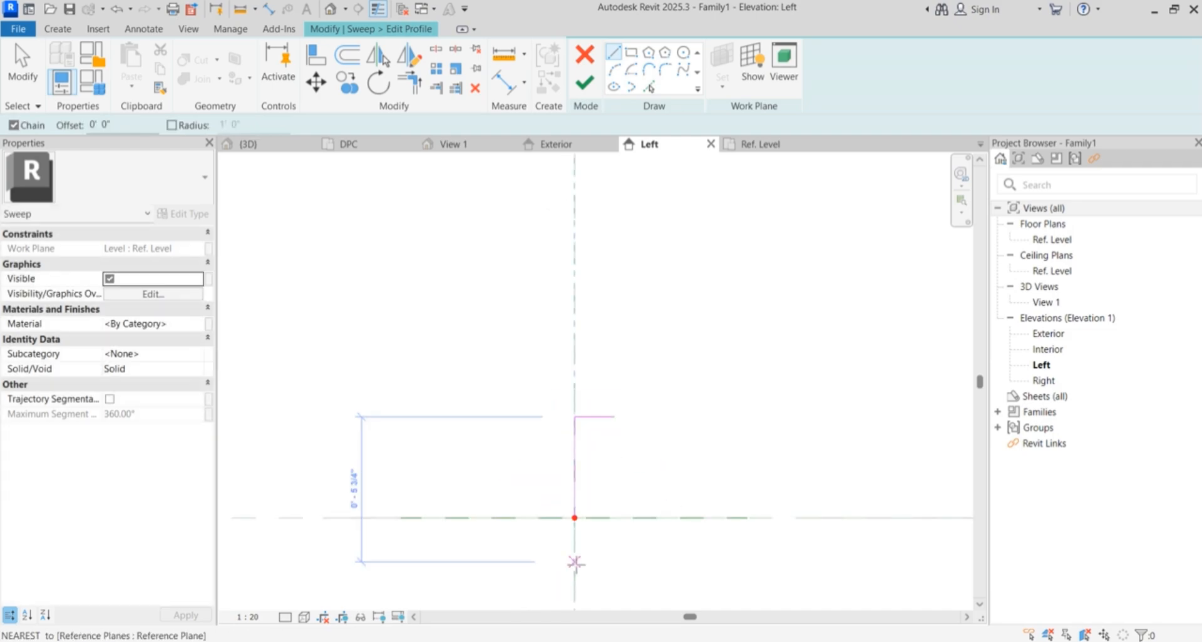
- Draw a 1.6" horizontal line left from the origin and connect its end diagonally to the end of the upper horizontal line
{"action": "type", "text": "1"}
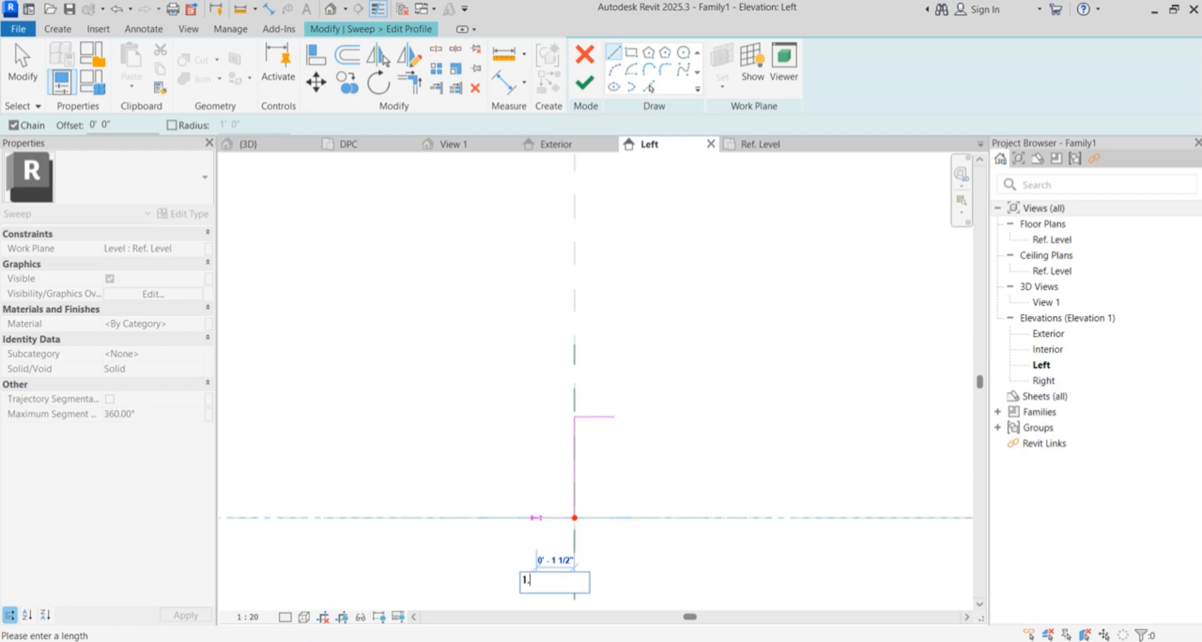
{"action": "type", "text": ".6\""}
{"action": "key", "text": "Return"}
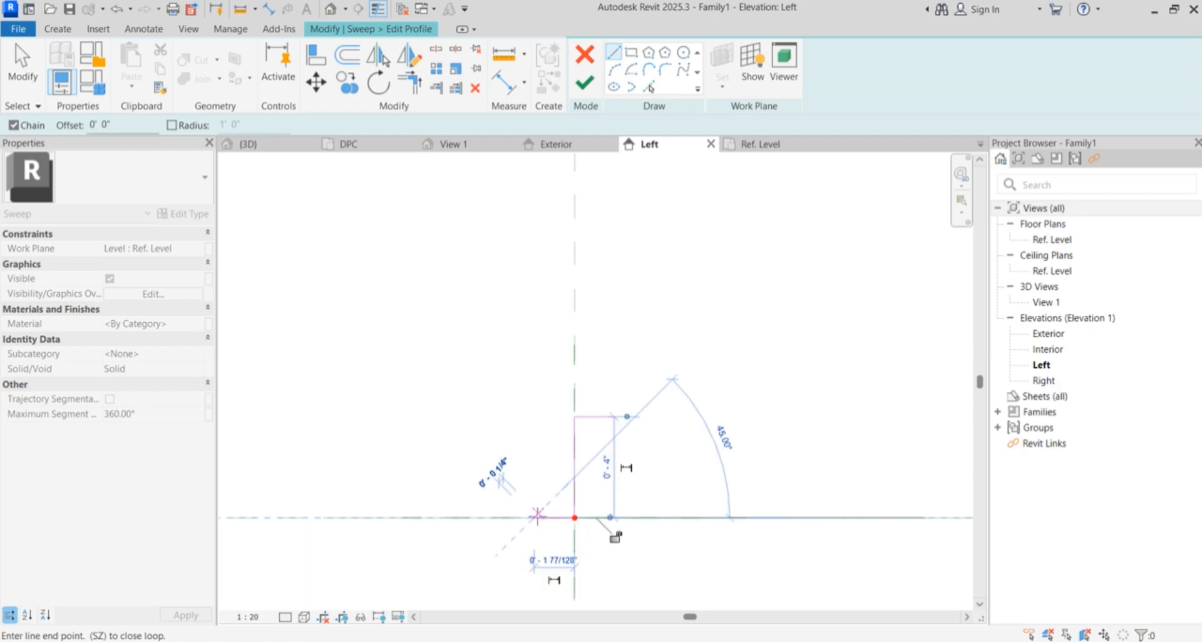
{"action": "left_click", "coordinate": [614, 417]}
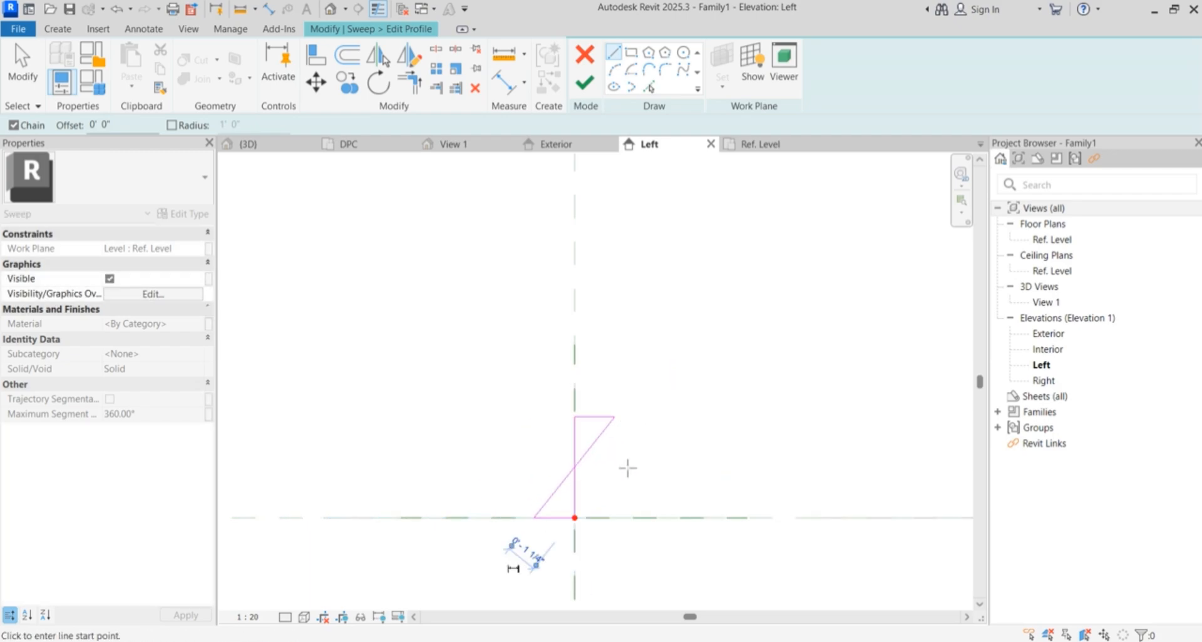
- Delete the vertical and both horizontal guide lines, keeping only the diagonal profile line
{"action": "left_click", "coordinate": [22, 65]}
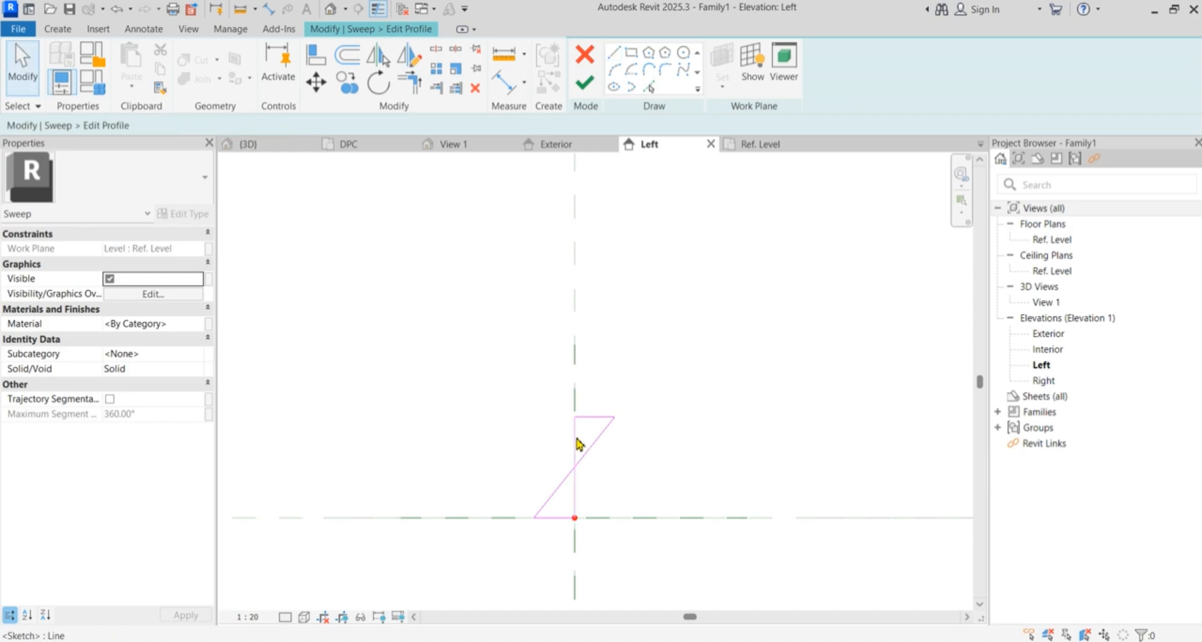
{"action": "left_click", "coordinate": [576, 420]}
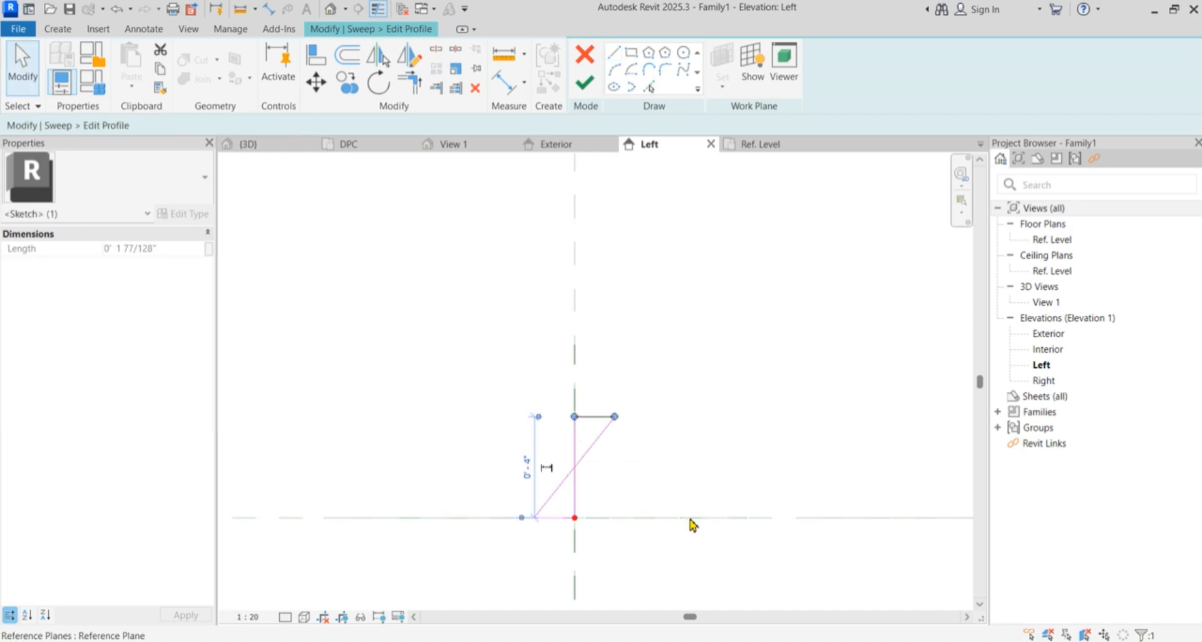
{"action": "key", "text": "Delete"}
{"action": "left_click", "coordinate": [577, 430]}
{"action": "key", "text": "Delete"}
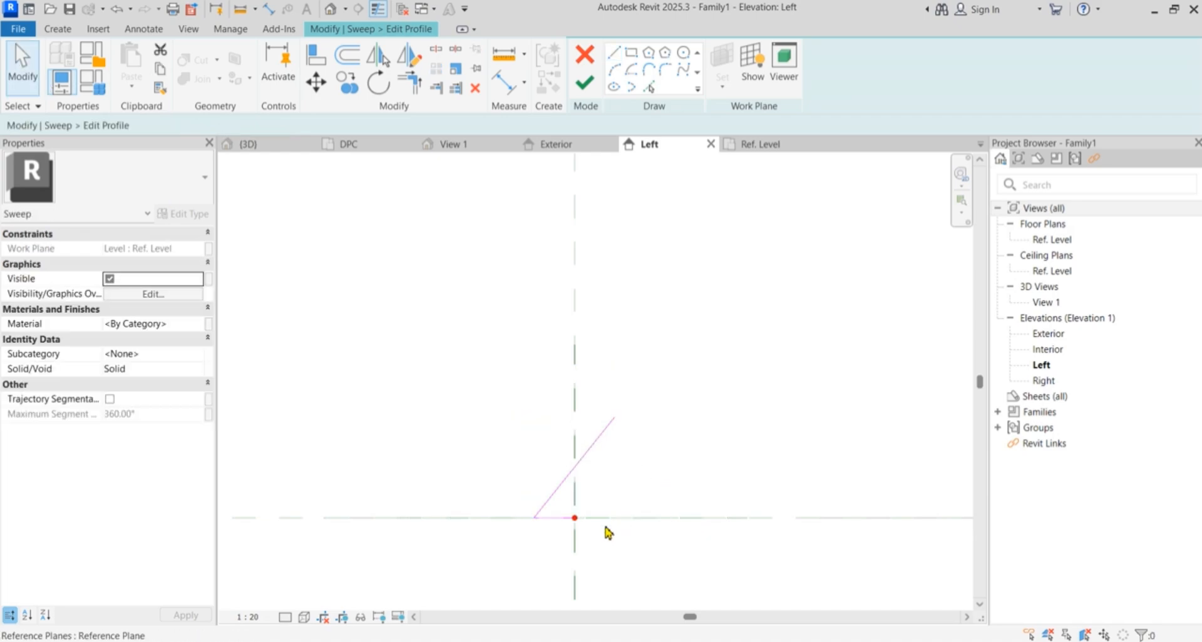
{"action": "left_click", "coordinate": [558, 519]}
{"action": "key", "text": "Delete"}
- Offset a copy of the diagonal profile line 0.19" toward its lower-right side
{"action": "scroll", "coordinate": [649, 492], "scroll_direction": "up", "scroll_amount": 4}
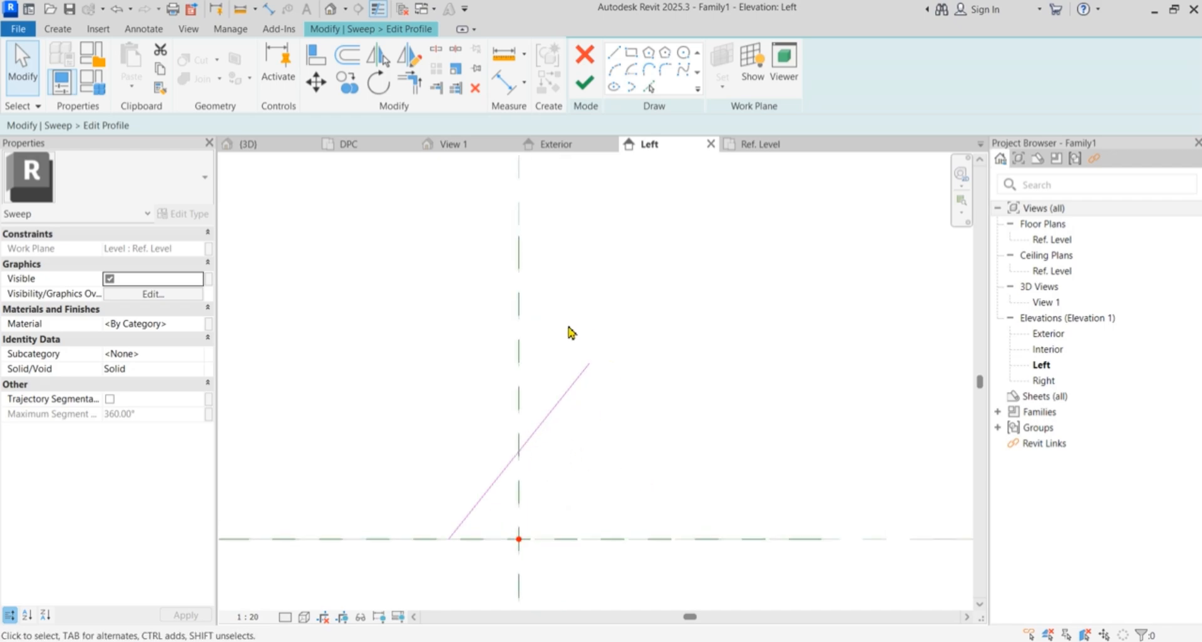
{"action": "mouse_move", "coordinate": [405, 355]}
{"action": "left_mouse_down"}
{"action": "mouse_move", "coordinate": [641, 571]}
{"action": "mouse_move", "coordinate": [588, 518]}
{"action": "mouse_move", "coordinate": [486, 456]}
{"action": "mouse_move", "coordinate": [490, 469]}
{"action": "left_mouse_up"}
{"action": "left_click", "coordinate": [359, 62]}
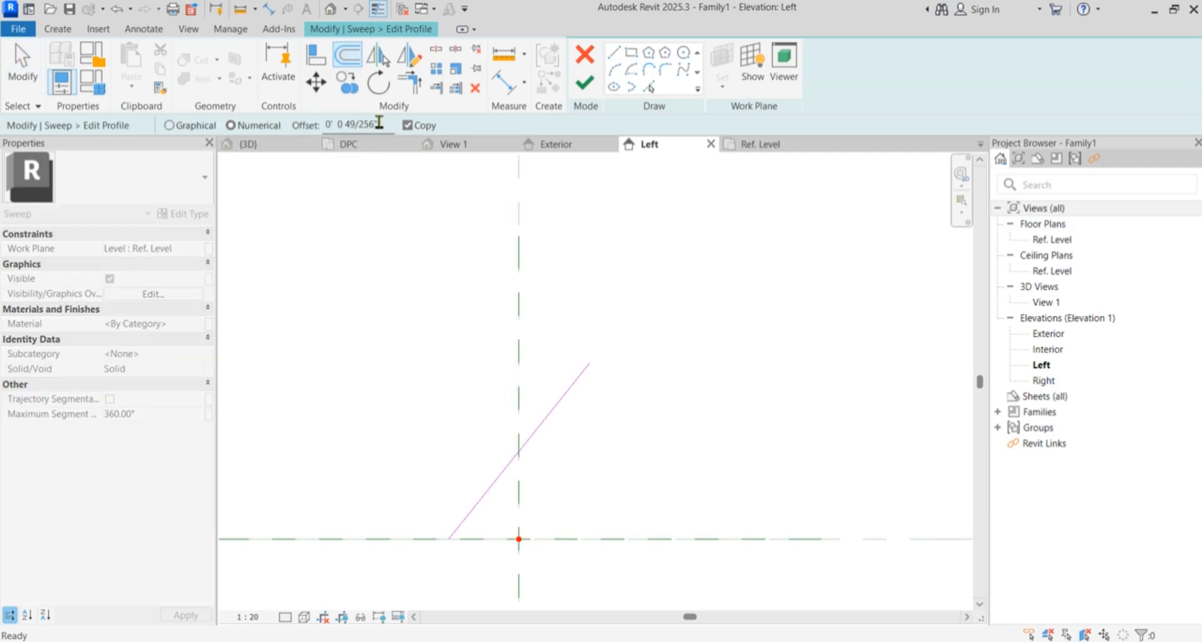
{"action": "left_click", "coordinate": [381, 124]}
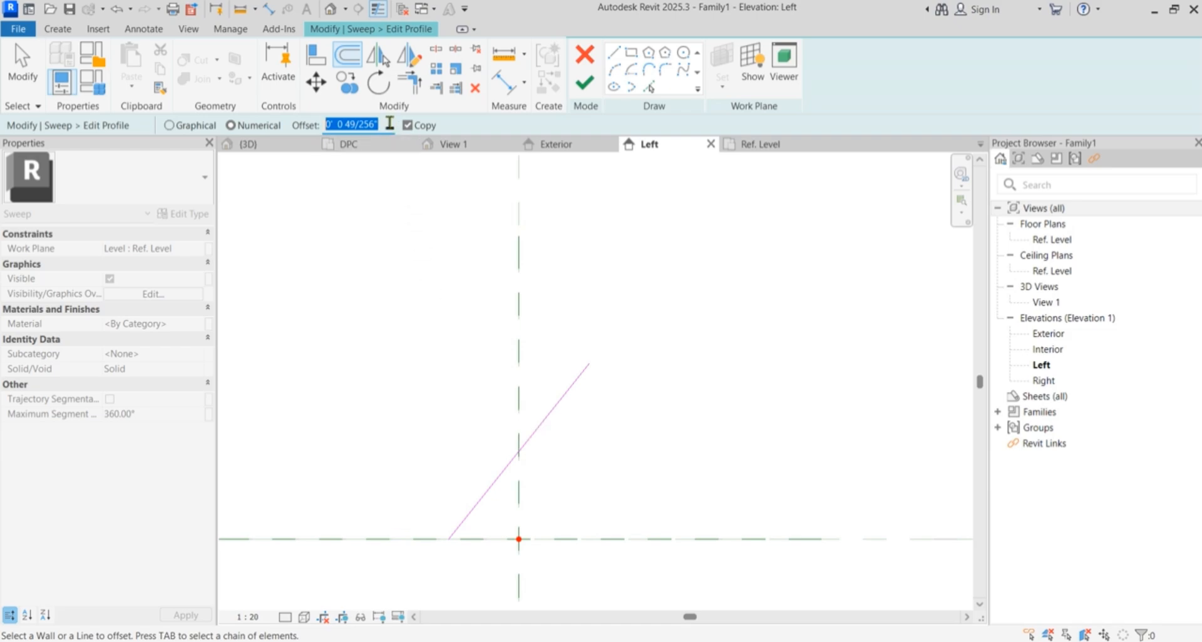
{"action": "type", "text": "0.19"}
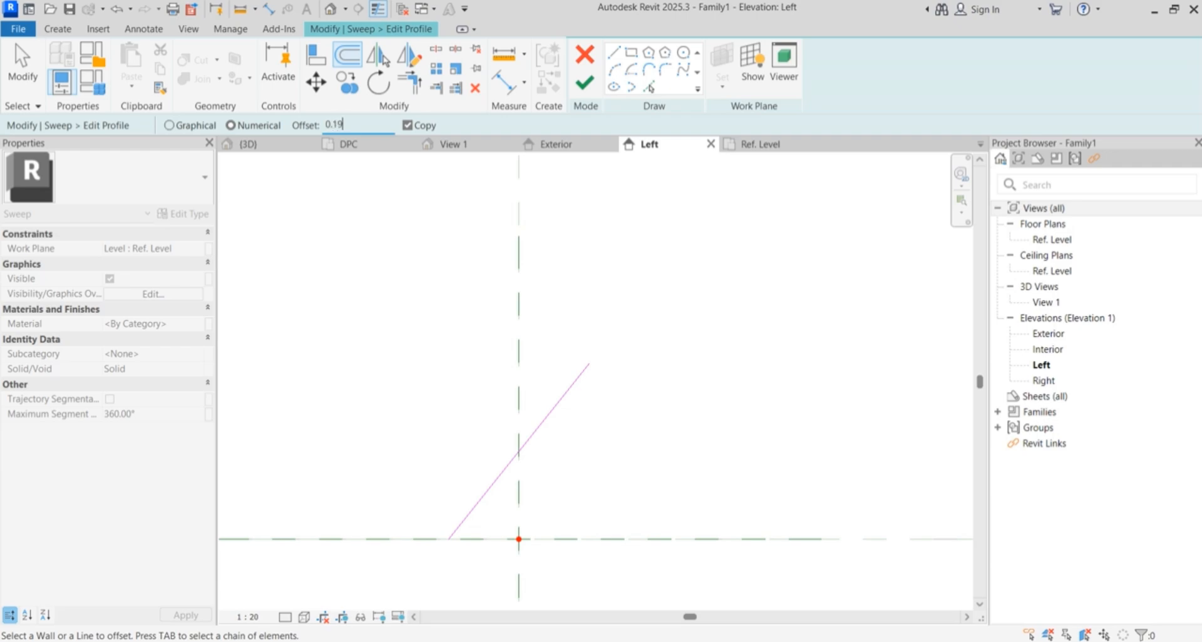
{"action": "key", "text": "Return"}
{"action": "left_click", "coordinate": [521, 462]}
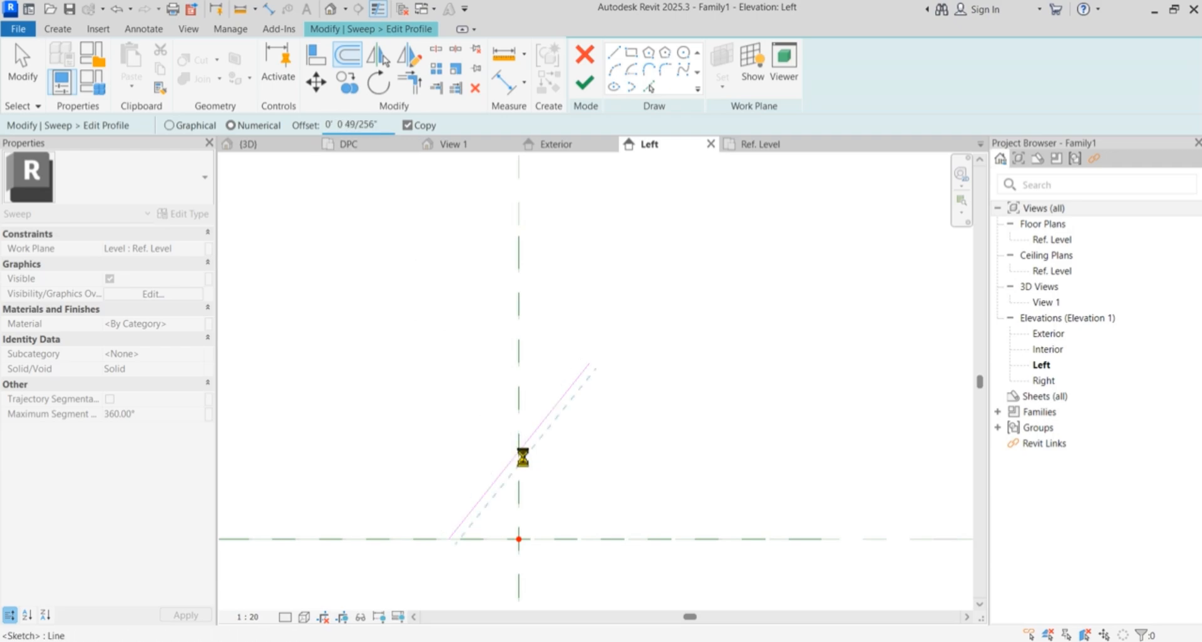
- Offset a second copy of the original diagonal profile line 49/256" toward its upper-left side
{"action": "scroll", "coordinate": [517, 486], "scroll_direction": "up", "scroll_amount": 2}
{"action": "left_click", "coordinate": [499, 478]}
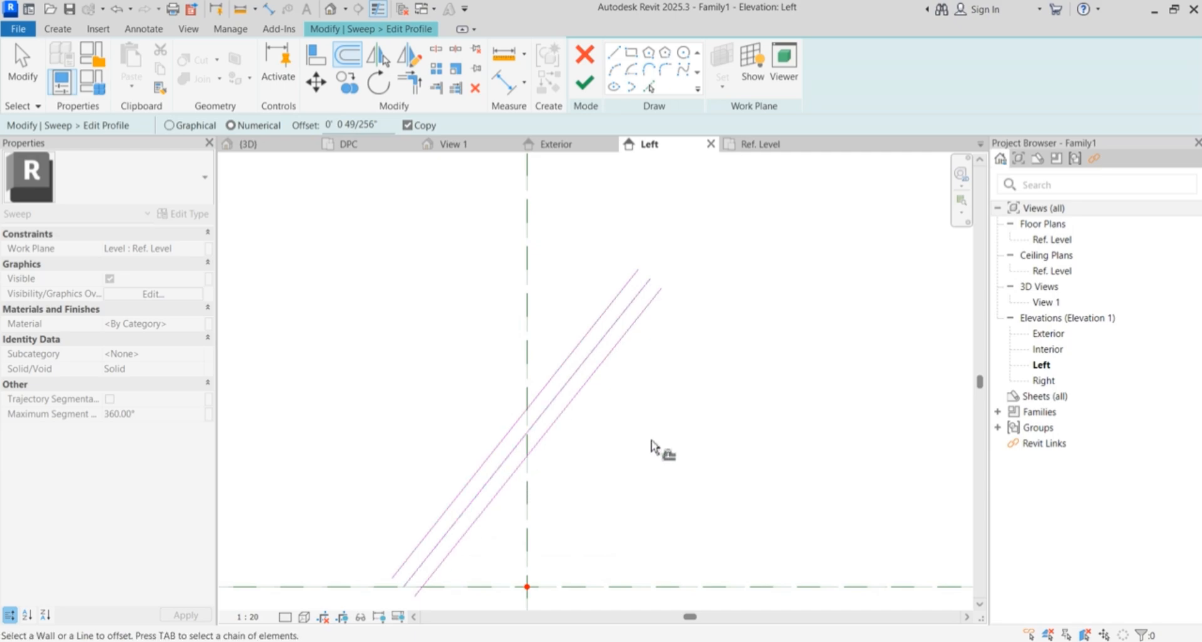
{"action": "scroll", "coordinate": [676, 386], "scroll_direction": "down", "scroll_amount": 1}
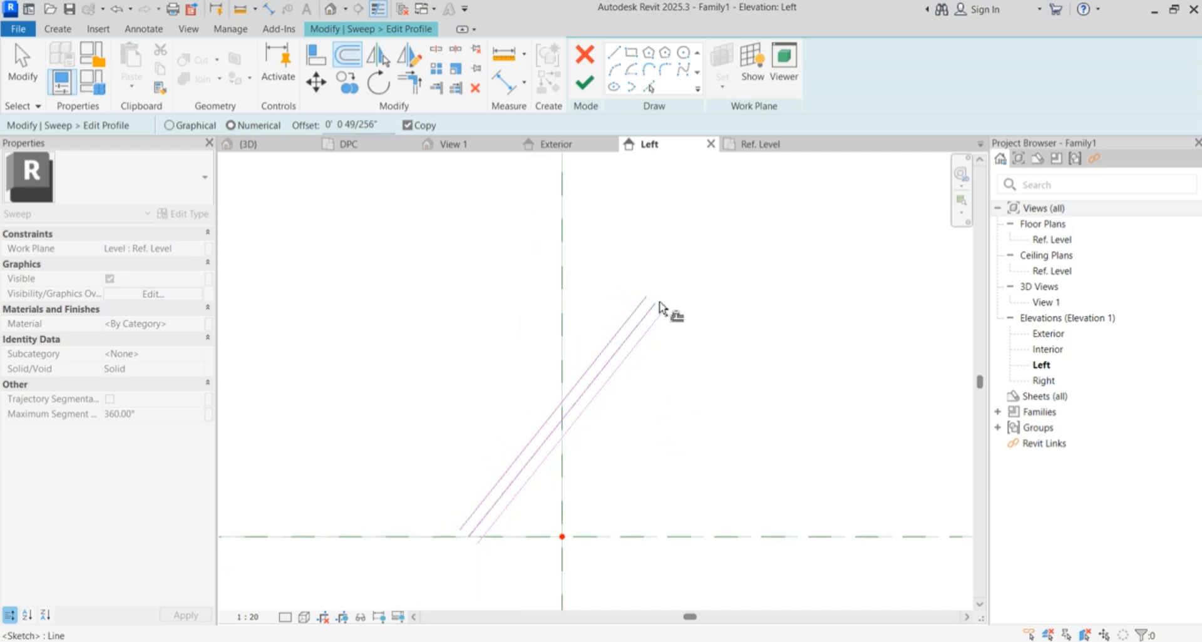
- Close the upper and lower ends of the two outer diagonal lines with straight lines
{"action": "left_click", "coordinate": [615, 54]}
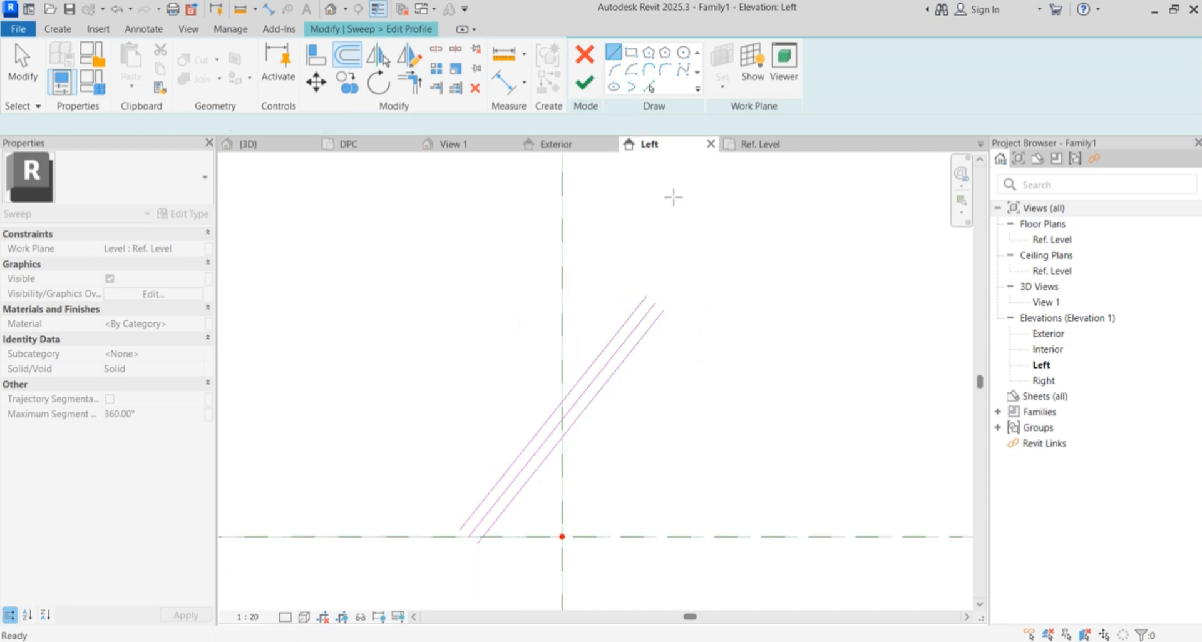
{"action": "left_click", "coordinate": [647, 297]}
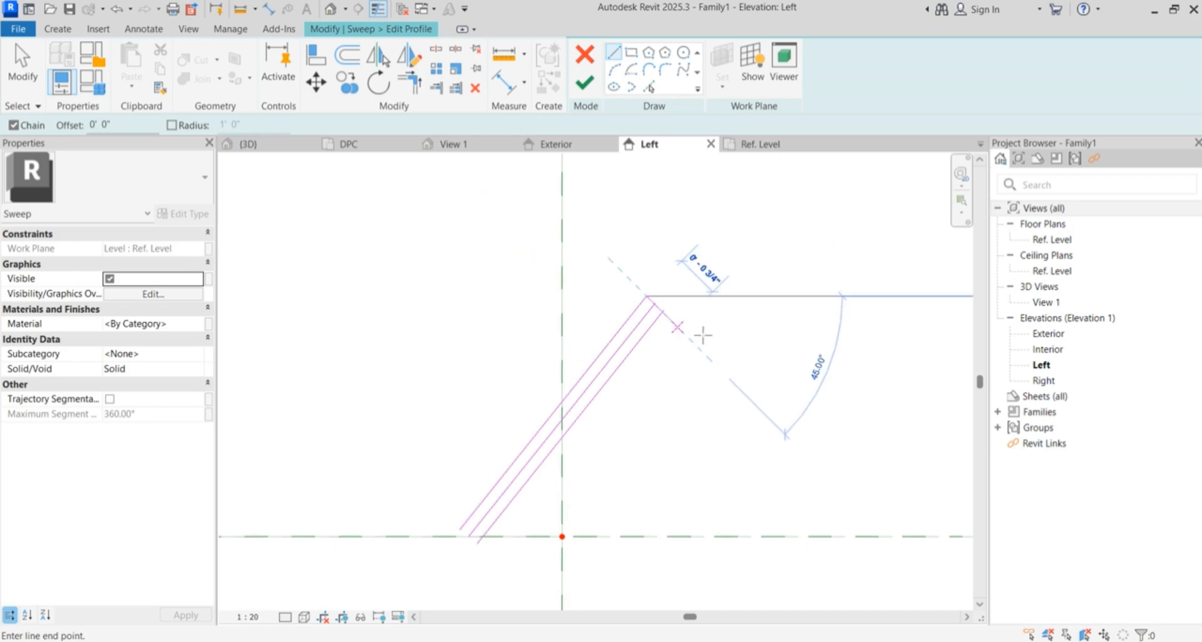
{"action": "left_click", "coordinate": [662, 311]}
{"action": "key", "text": "Escape"}
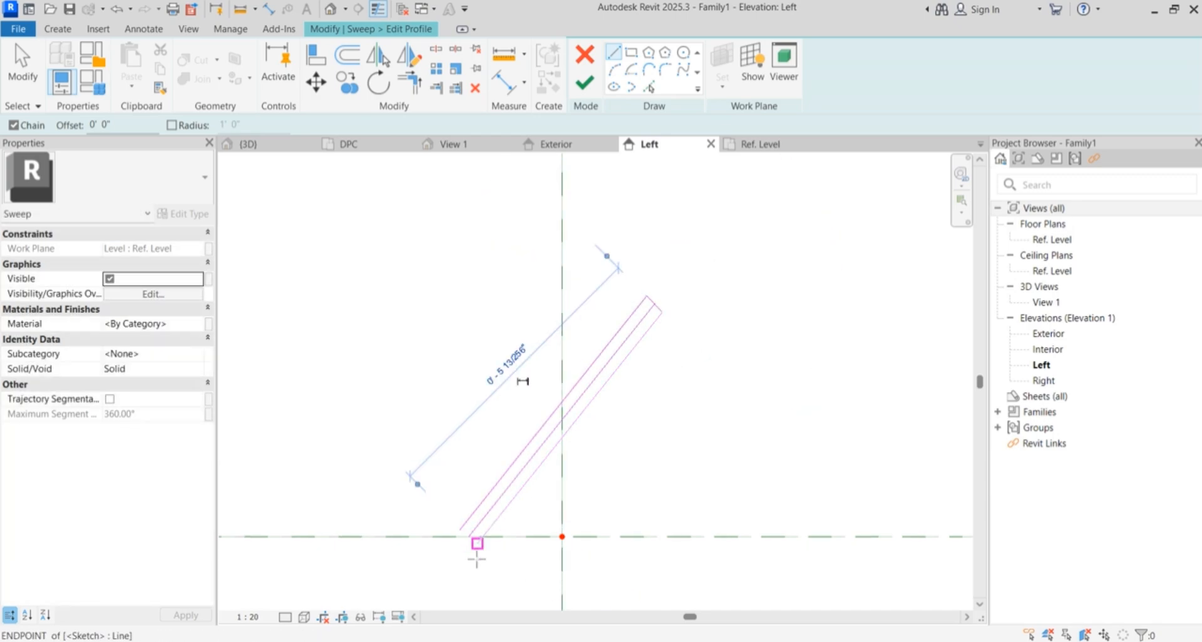
{"action": "scroll", "coordinate": [475, 548], "scroll_direction": "up", "scroll_amount": 3}
{"action": "left_click", "coordinate": [444, 501]}
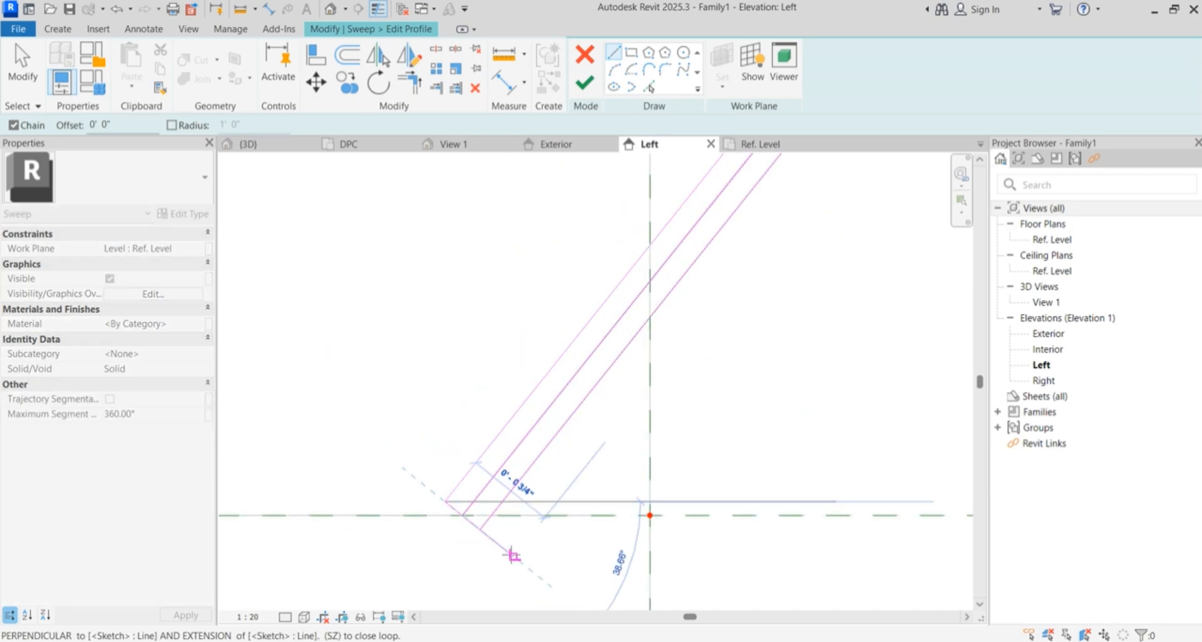
{"action": "left_click", "coordinate": [478, 533]}
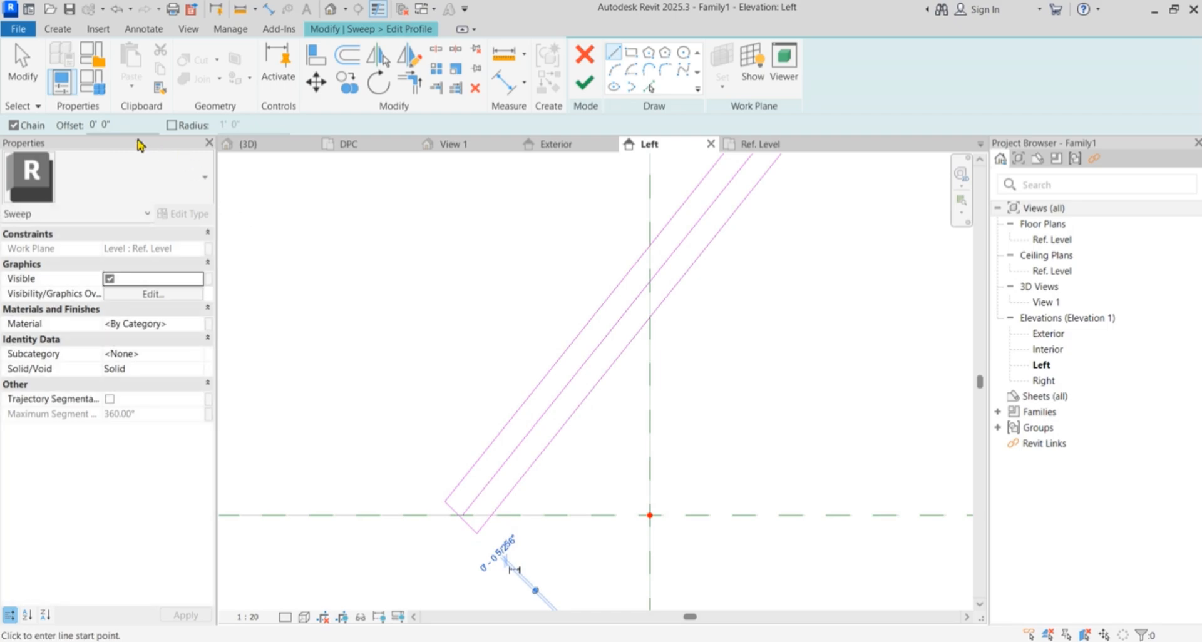
{"action": "left_click", "coordinate": [22, 62]}
- Delete the middle diagonal line inside the louvre profile, keeping only the closed outline
{"action": "scroll", "coordinate": [526, 553], "scroll_direction": "down", "scroll_amount": 2}
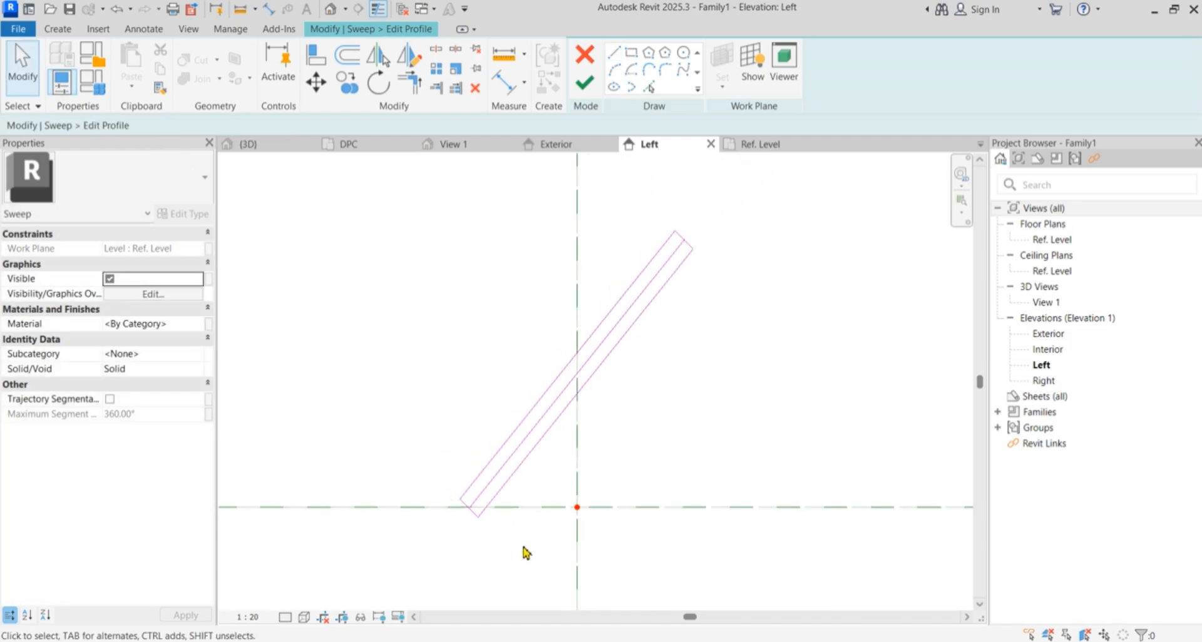
{"action": "left_click", "coordinate": [492, 491]}
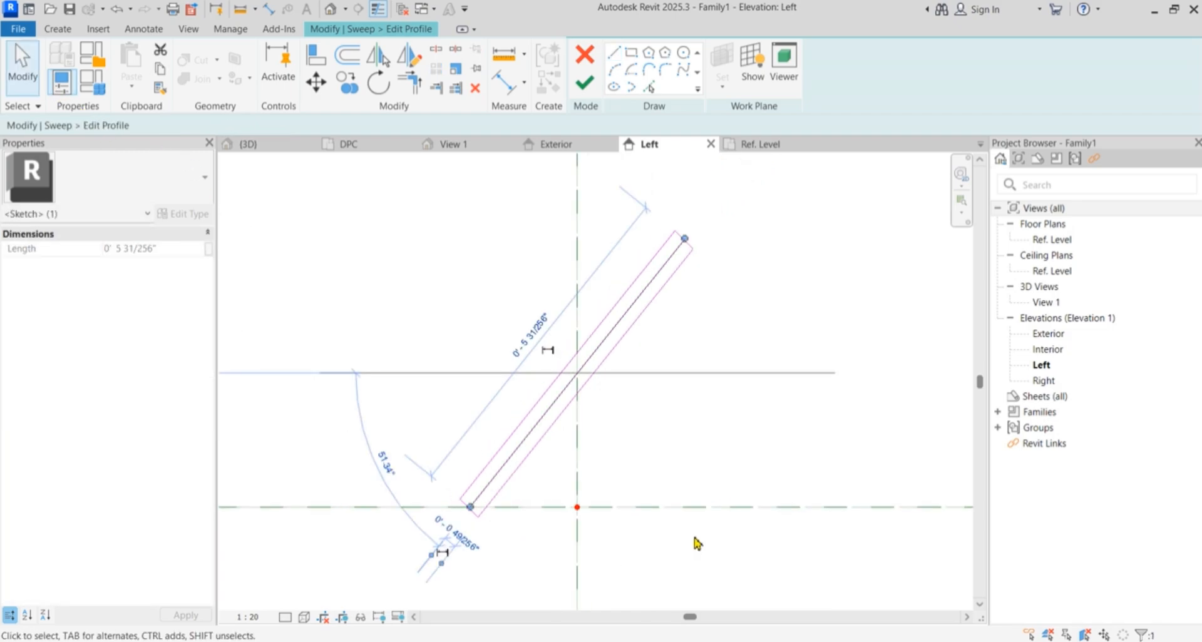
{"action": "left_click", "coordinate": [786, 523]}
{"action": "scroll", "coordinate": [698, 229], "scroll_direction": "up", "scroll_amount": 2}
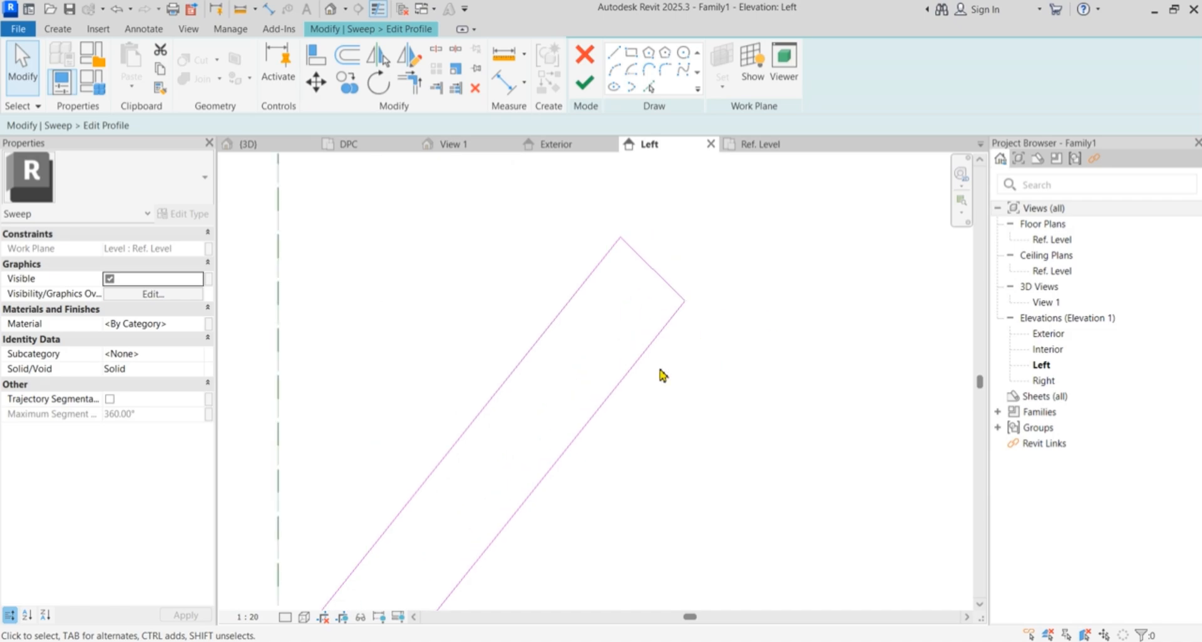
{"action": "scroll", "coordinate": [716, 323], "scroll_direction": "down", "scroll_amount": 2}
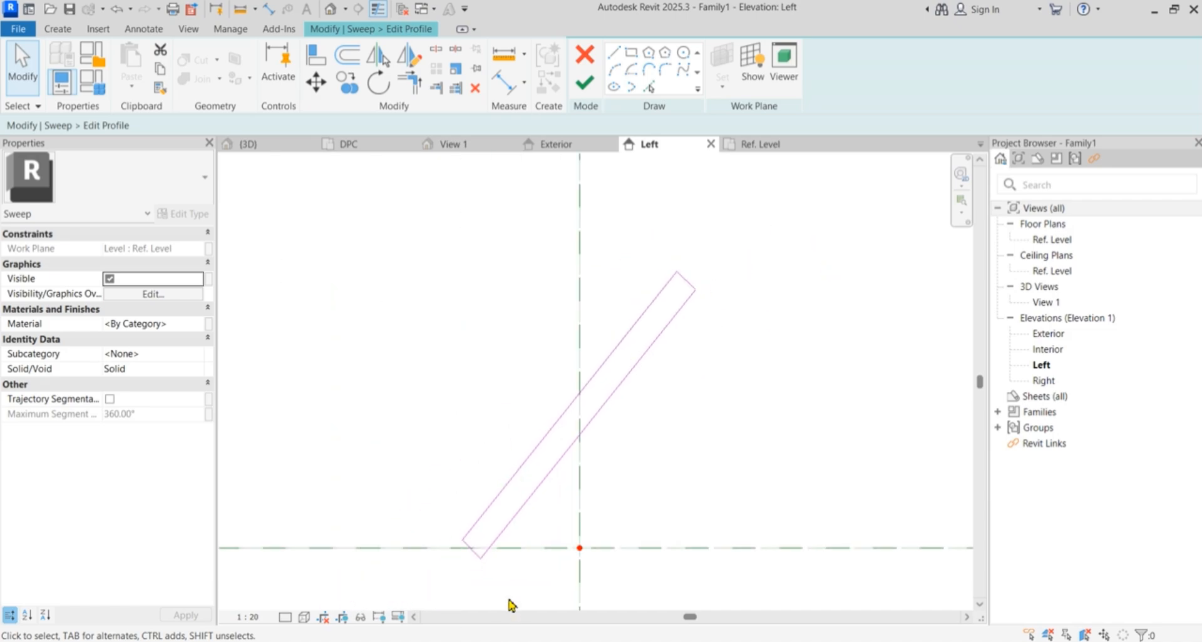
{"action": "scroll", "coordinate": [507, 598], "scroll_direction": "up", "scroll_amount": 3}
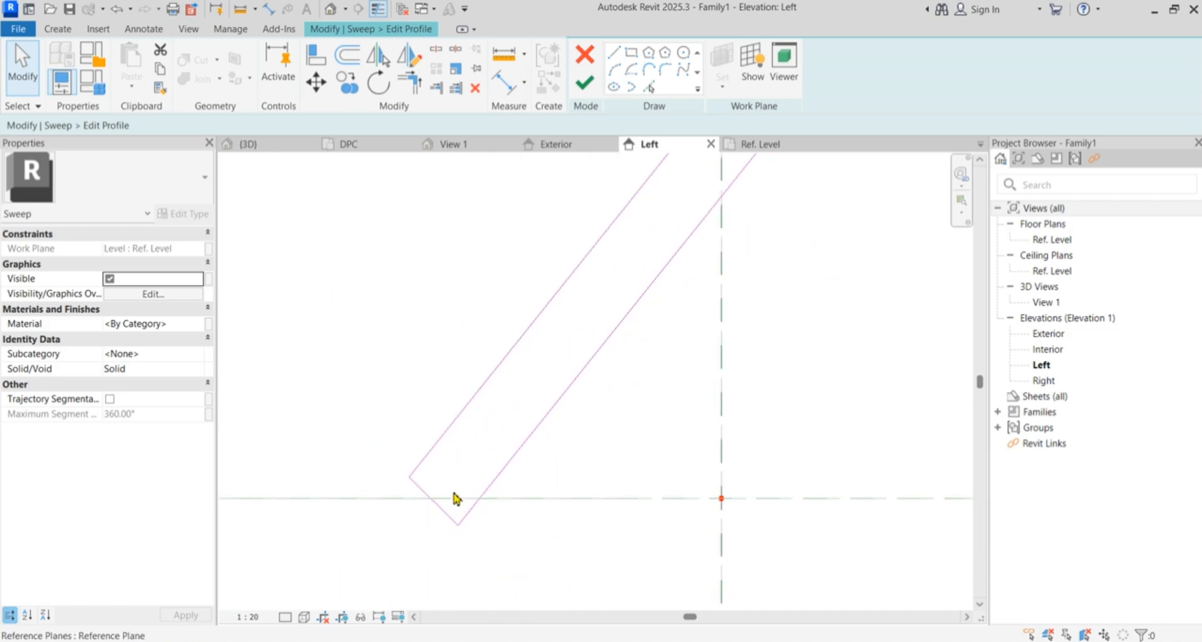
{"action": "left_click_drag", "start_coordinate": [371, 432], "coordinate": [438, 499]}
{"action": "scroll", "coordinate": [442, 501], "scroll_direction": "down", "scroll_amount": 3}
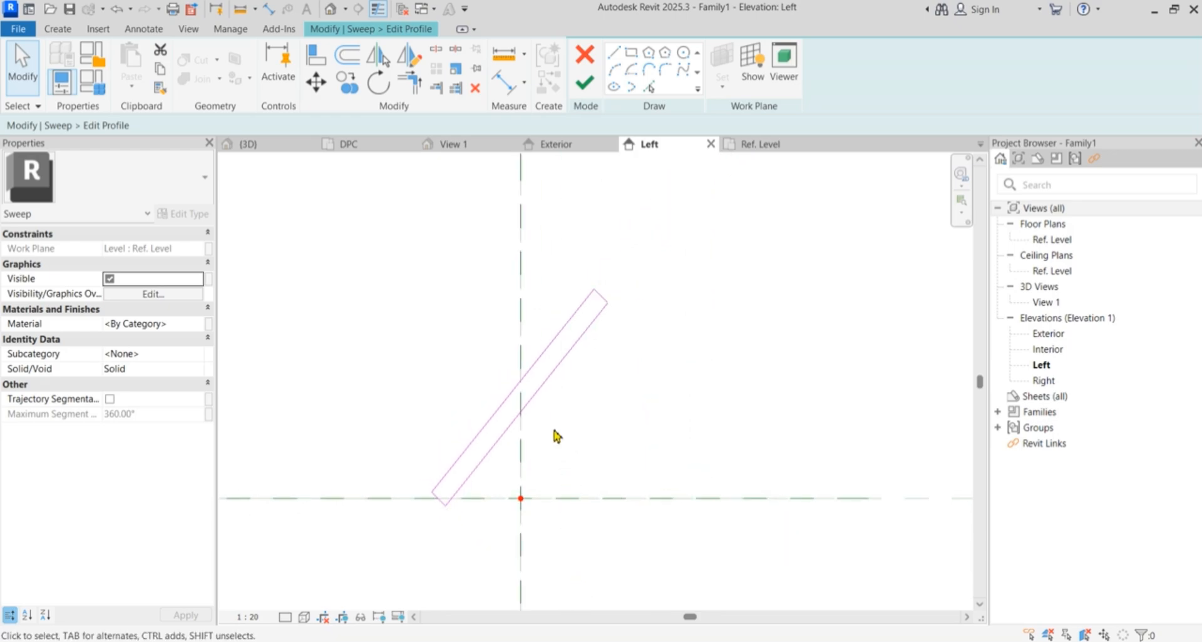
{"action": "left_click_drag", "start_coordinate": [557, 283], "coordinate": [626, 292]}
- Fillet the louvre profile's topmost corner, between the upper-left long edge and the upper end line, with a 0.05" radius
{"action": "left_click", "coordinate": [665, 70]}
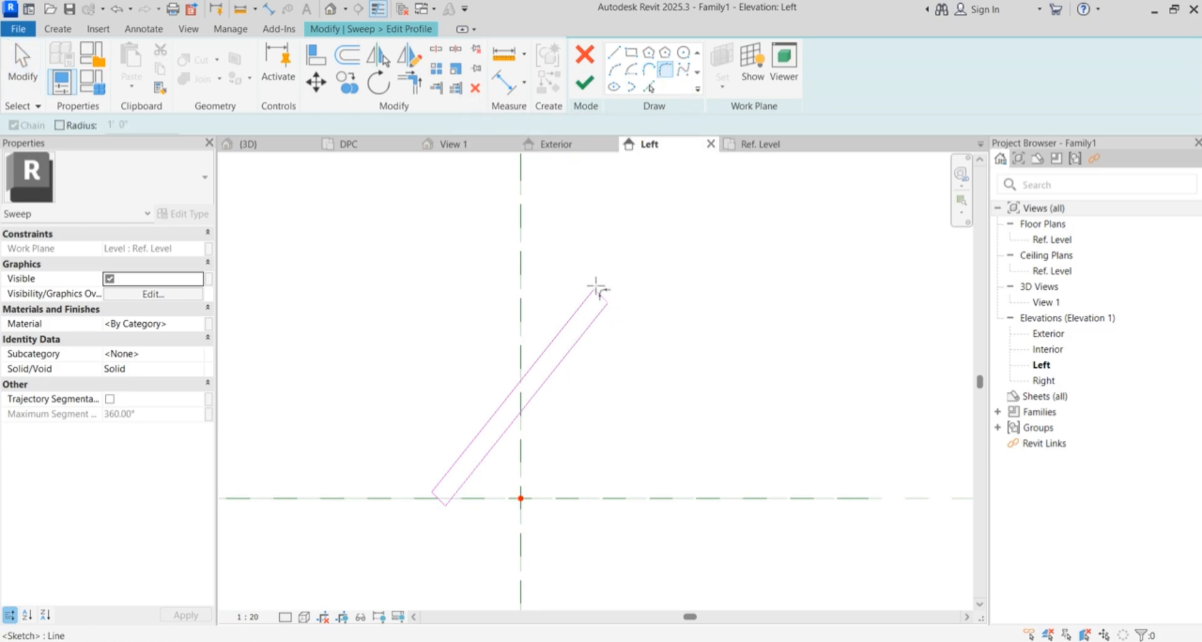
{"action": "scroll", "coordinate": [596, 289], "scroll_direction": "up", "scroll_amount": 3}
{"action": "left_click", "coordinate": [551, 339]}
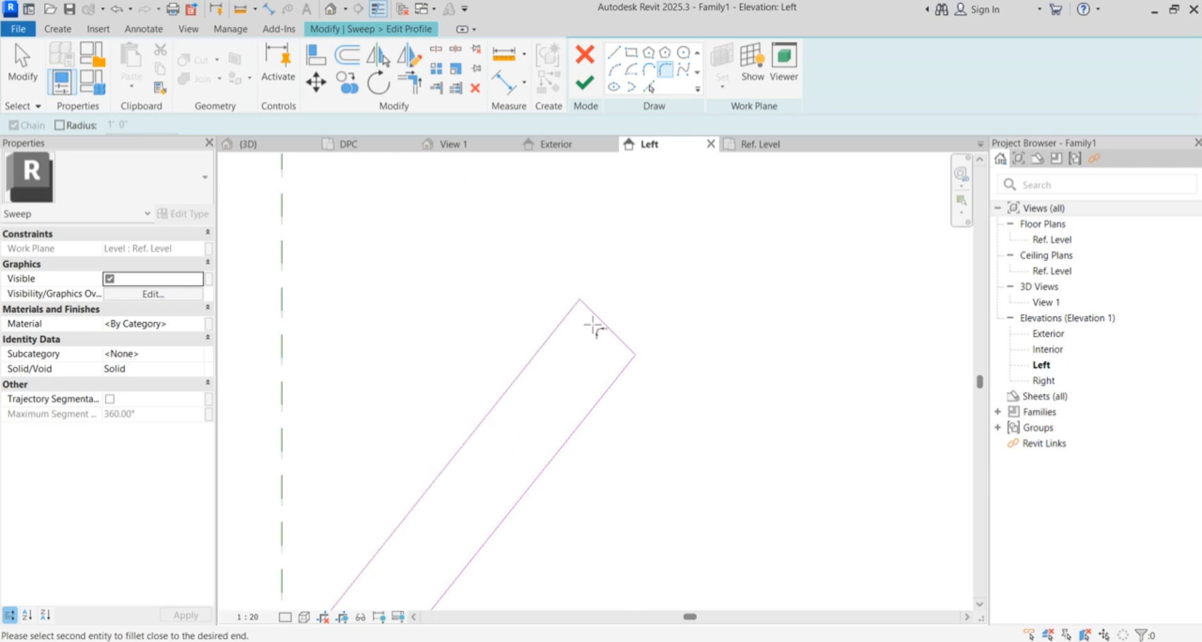
{"action": "left_click", "coordinate": [609, 328]}
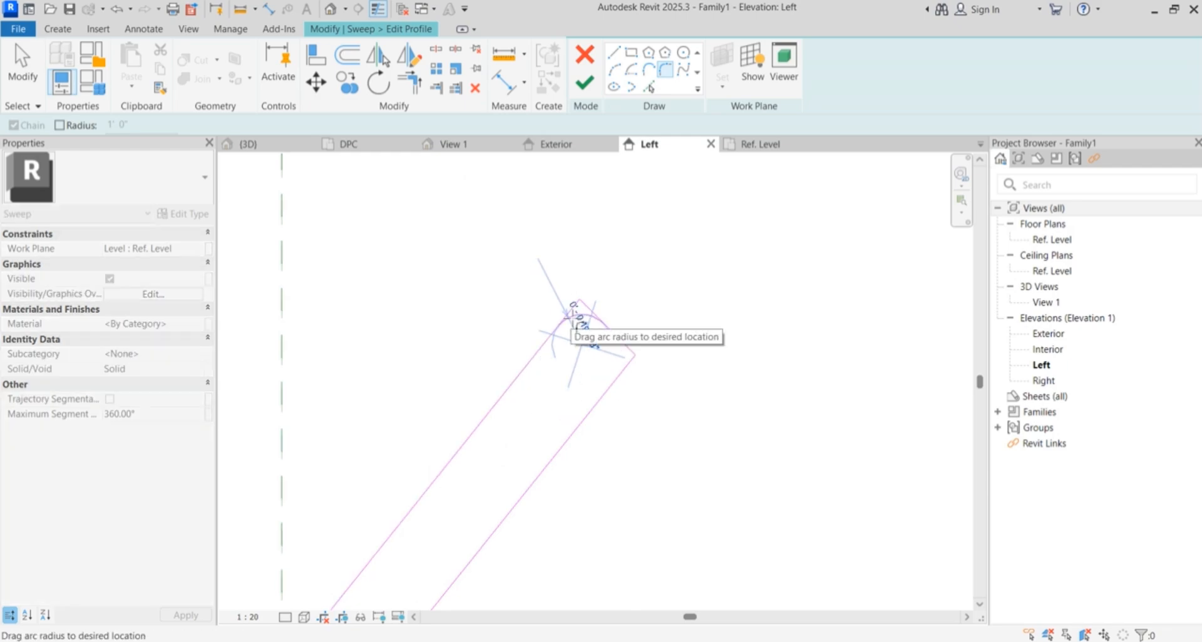
{"action": "left_click", "coordinate": [572, 318]}
{"action": "scroll", "coordinate": [588, 341], "scroll_direction": "up", "scroll_amount": 2}
{"action": "left_click", "coordinate": [585, 346]}
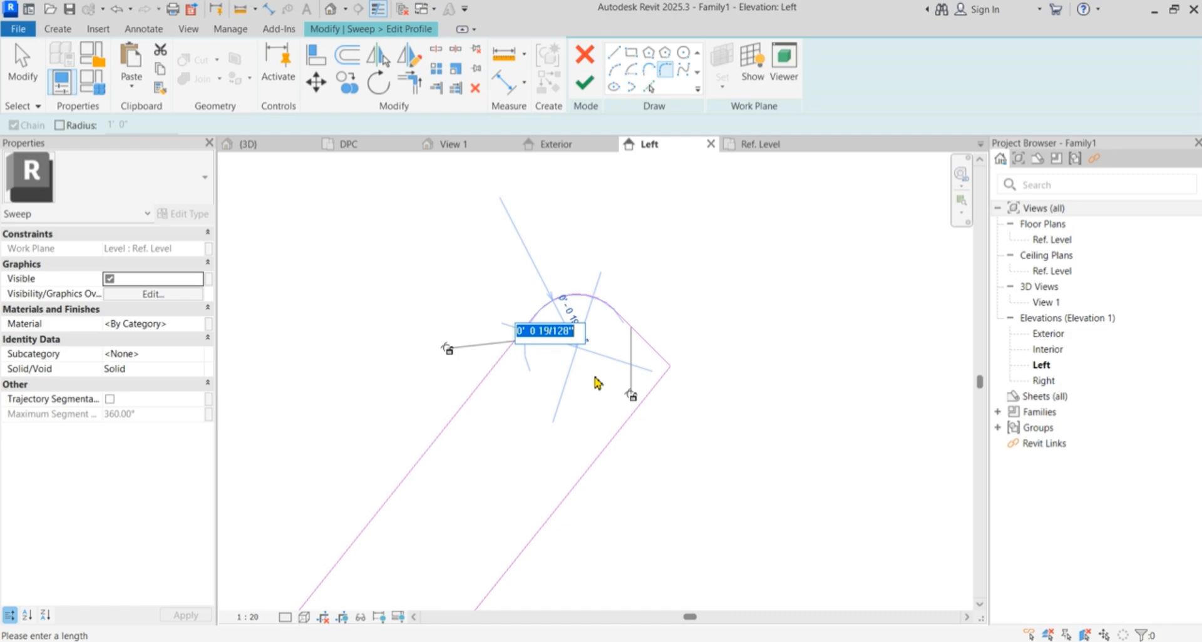
{"action": "type", "text": "0.0"}
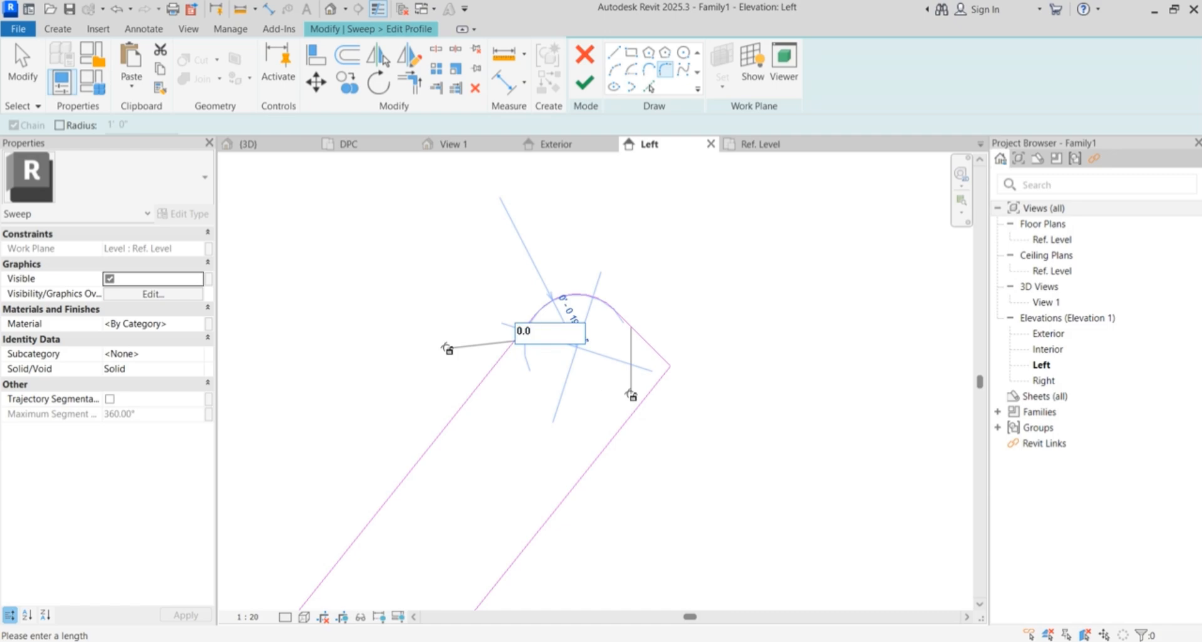
{"action": "type", "text": "5\""}
{"action": "key", "text": "Return"}
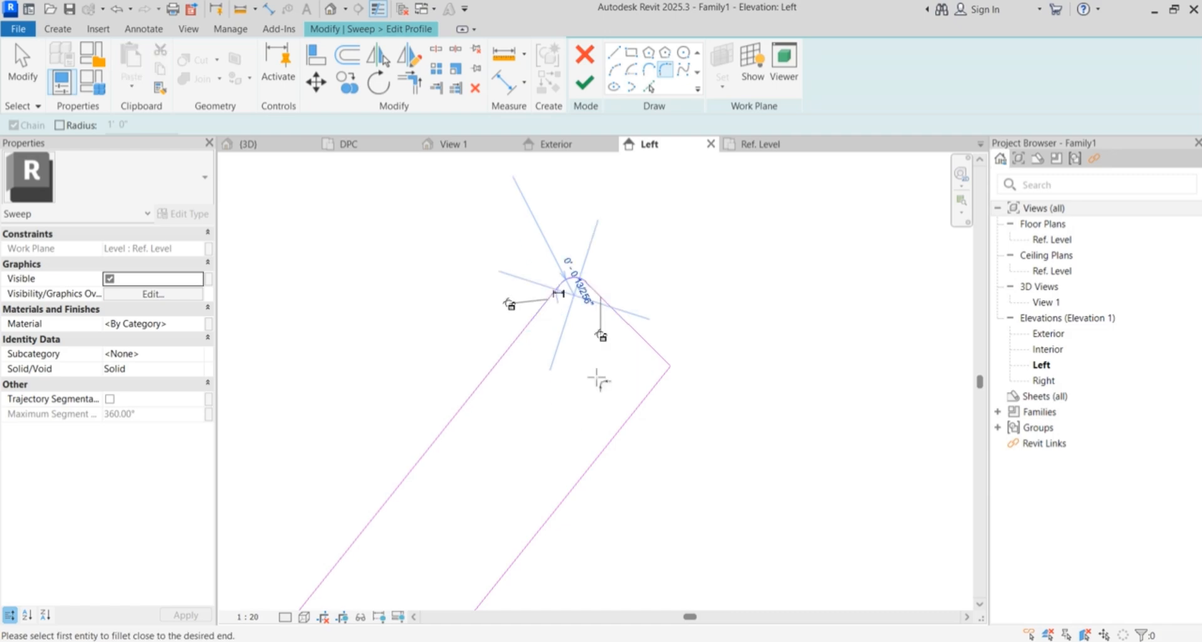
- Fillet the other upper-end corner, where the end line meets the lower-right long edge, with a 0.05" radius
{"action": "left_click", "coordinate": [656, 348]}
{"action": "left_click", "coordinate": [658, 383]}
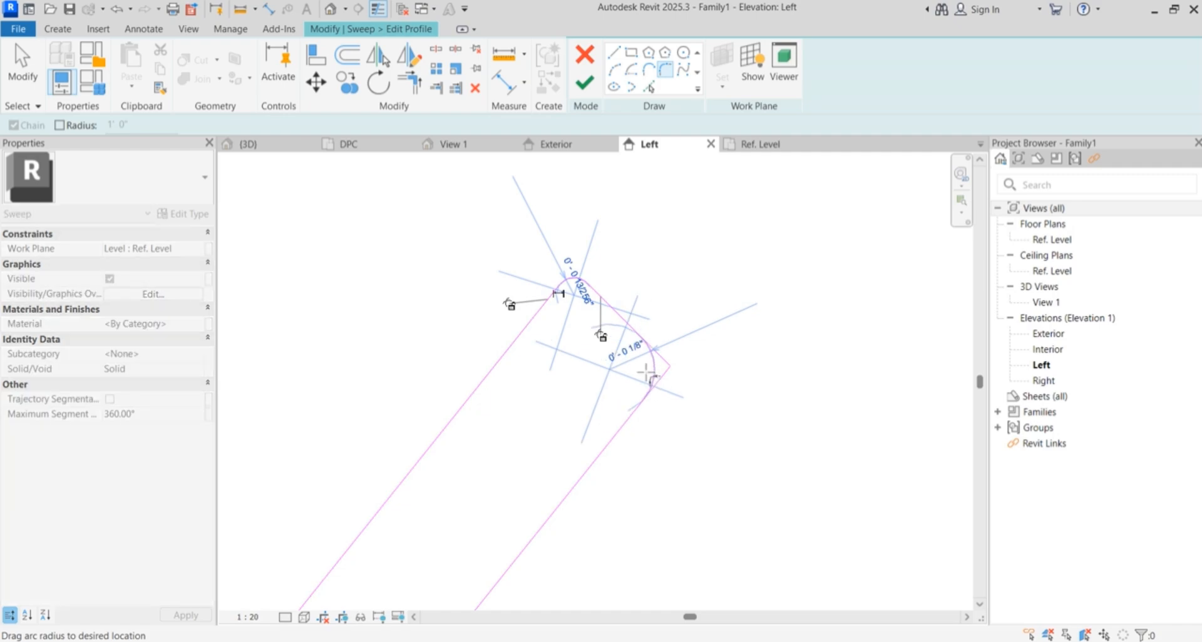
{"action": "left_click", "coordinate": [652, 374]}
{"action": "left_click", "coordinate": [636, 356]}
{"action": "type", "text": "0"}
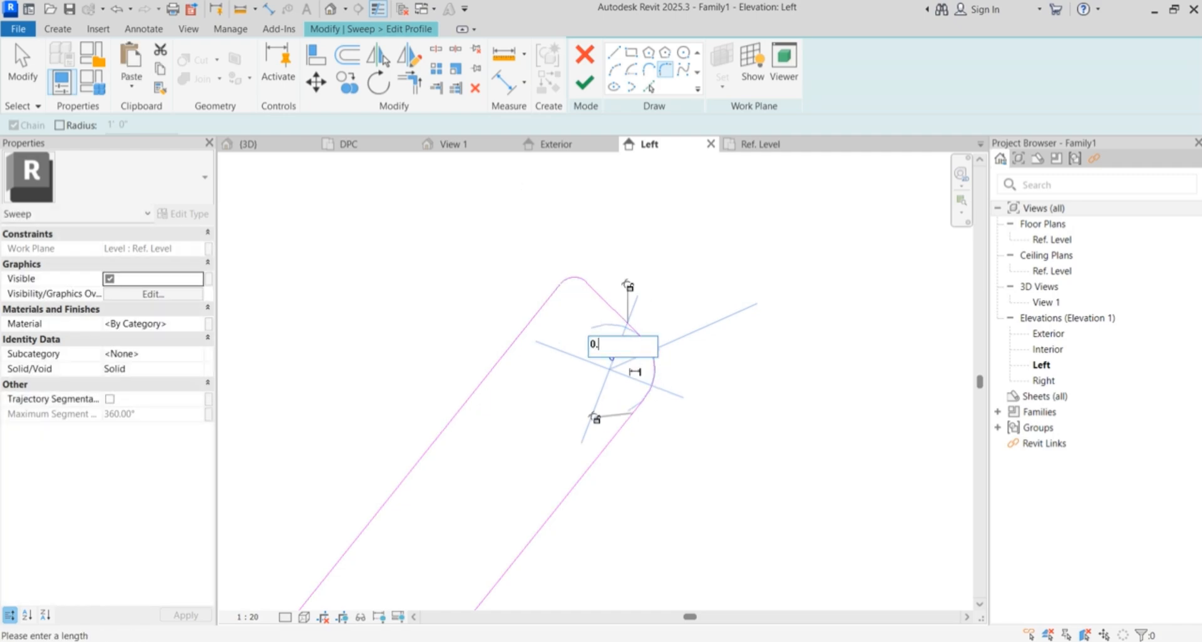
{"action": "type", "text": ".05"}
{"action": "key", "text": "Return"}
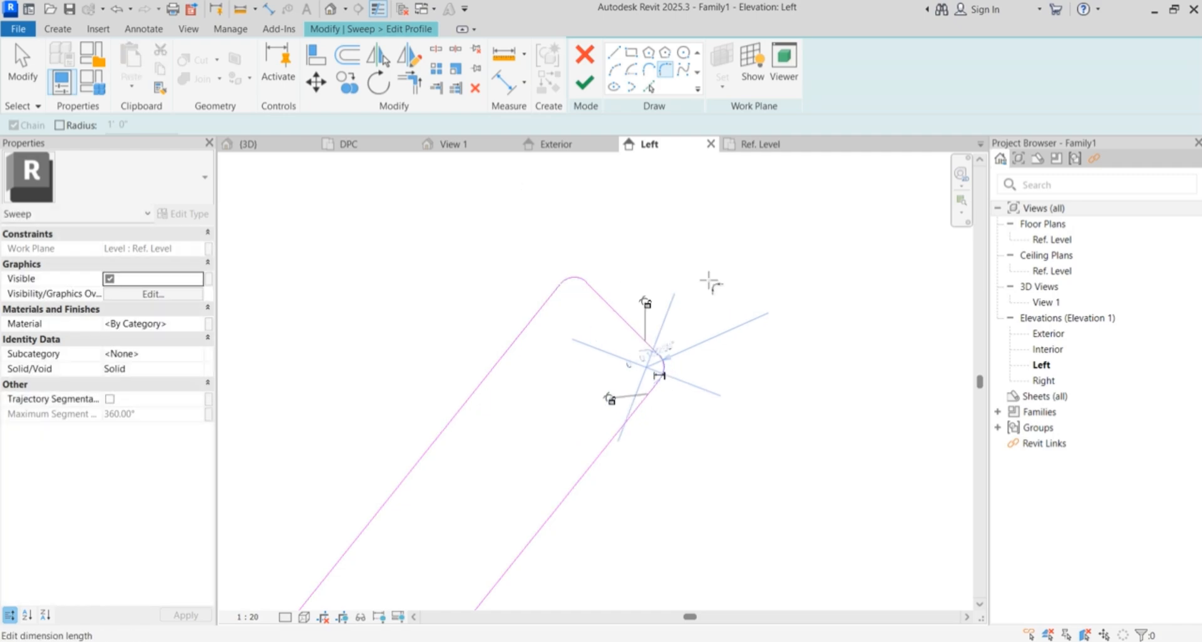
- Fillet the lower end's leftmost corner, between the upper-left long edge and the lower end line, with a 0.05" radius
{"action": "scroll", "coordinate": [711, 276], "scroll_direction": "down", "scroll_amount": 4}
{"action": "scroll", "coordinate": [554, 467], "scroll_direction": "up", "scroll_amount": 5}
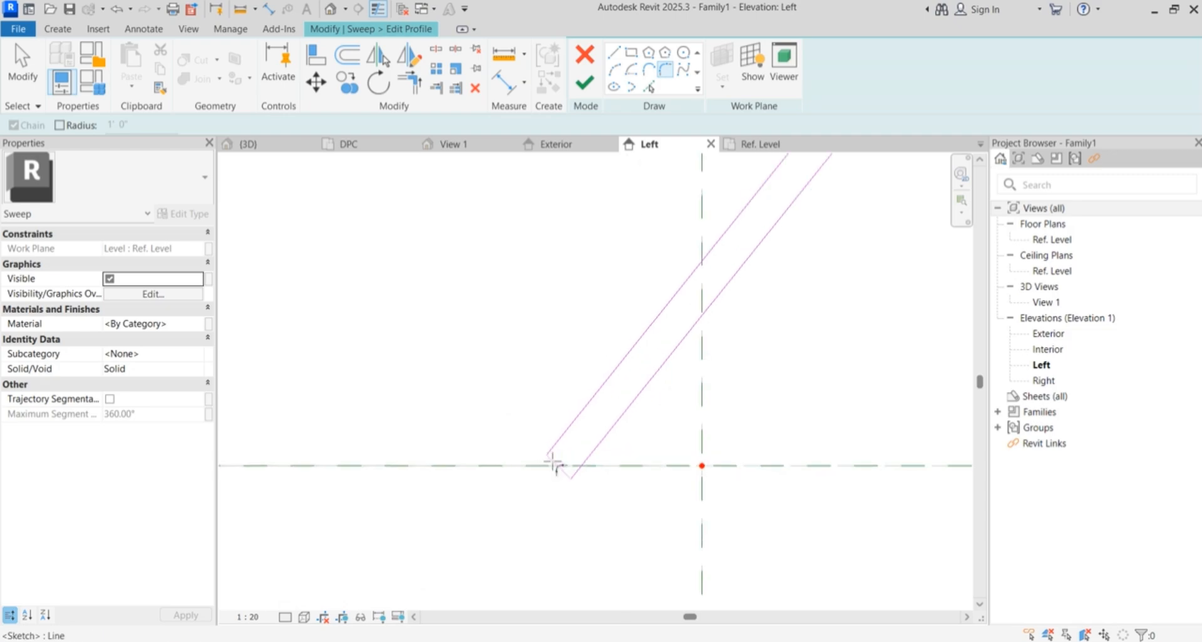
{"action": "left_click", "coordinate": [553, 466]}
{"action": "left_click", "coordinate": [551, 448]}
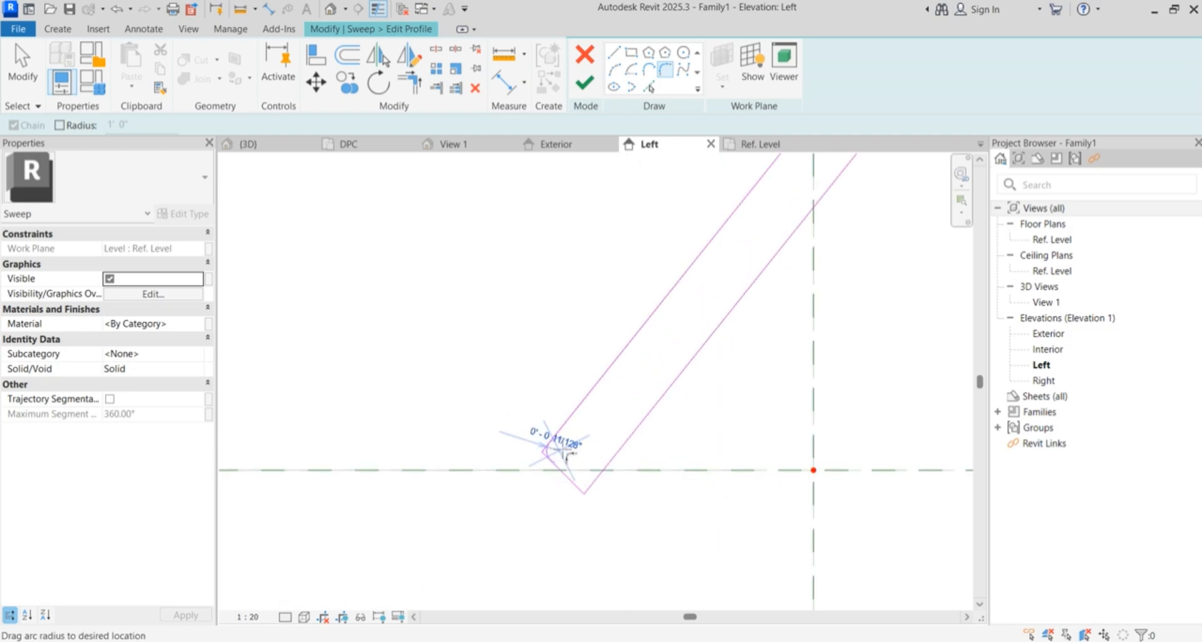
{"action": "left_click", "coordinate": [565, 452]}
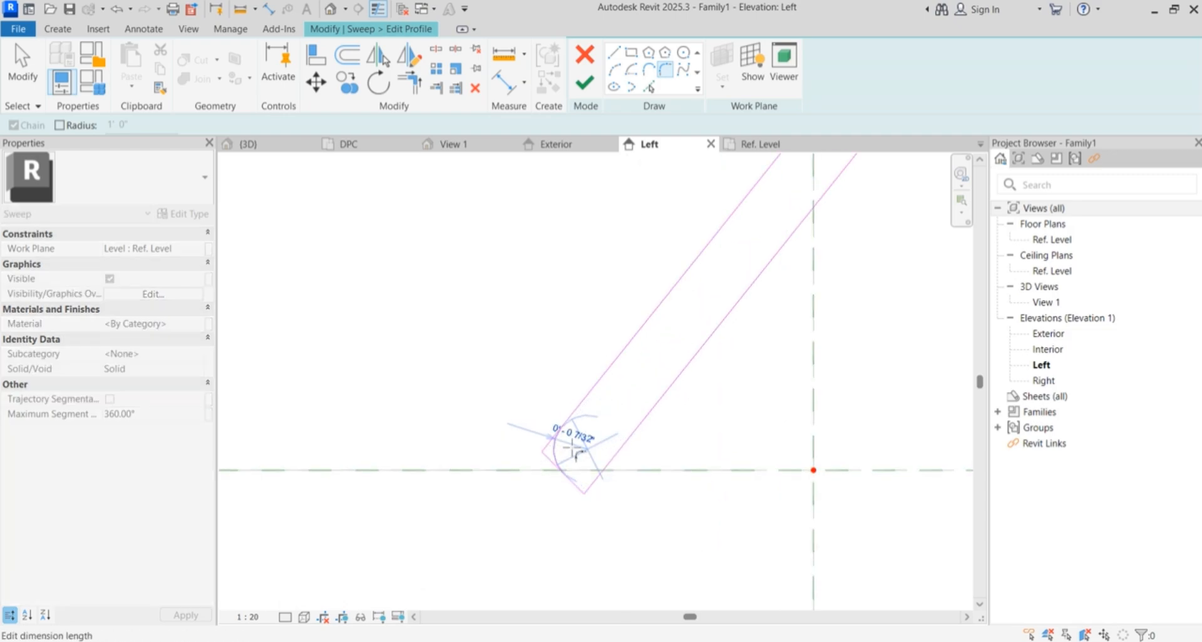
{"action": "left_click", "coordinate": [572, 454]}
{"action": "type", "text": "0"}
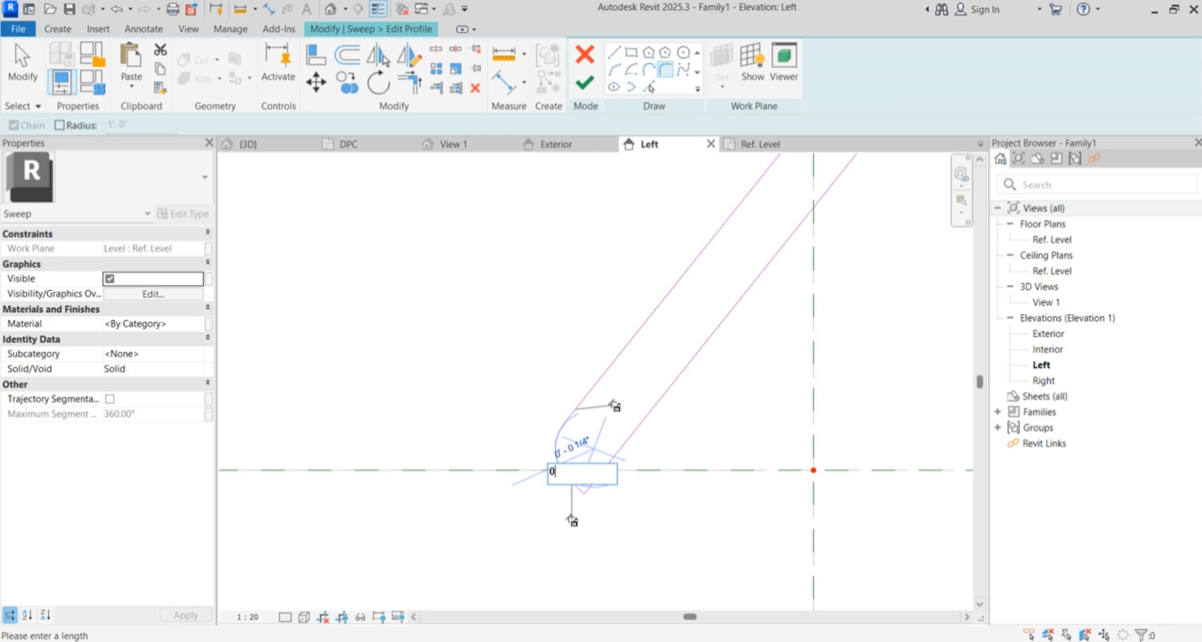
{"action": "type", "text": ".05\""}
{"action": "key", "text": "Return"}
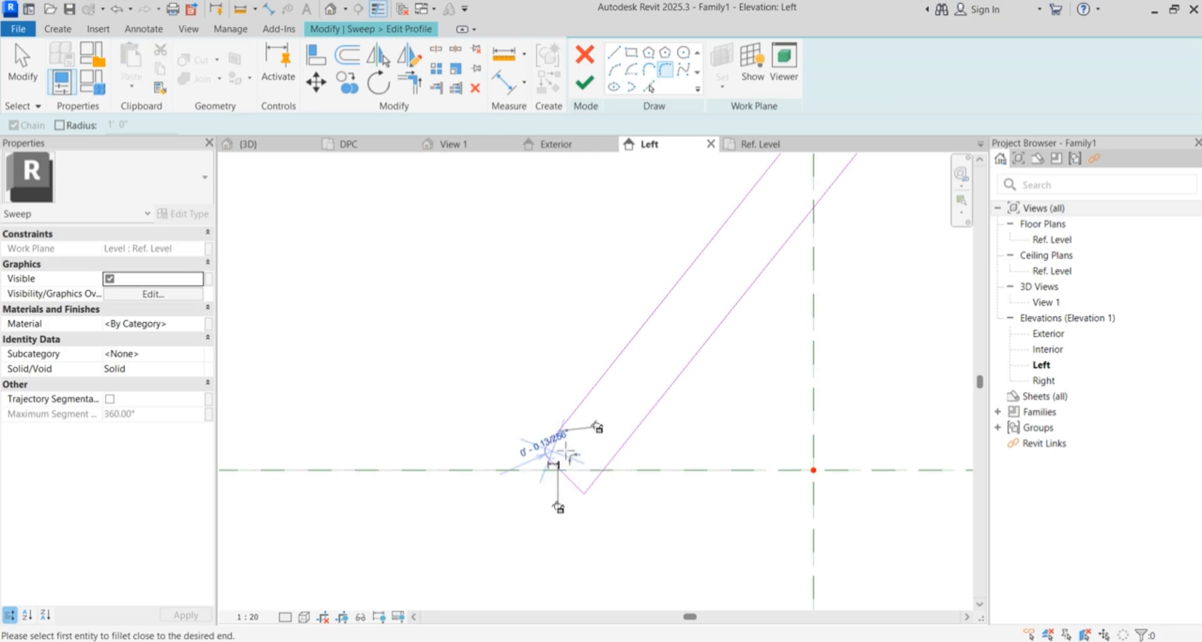
- Fillet the profile's lowest corner, between the lower-right long edge and the lower end line, with a 0.05" radius
{"action": "scroll", "coordinate": [608, 482], "scroll_direction": "up", "scroll_amount": 2}
{"action": "left_click", "coordinate": [606, 484]}
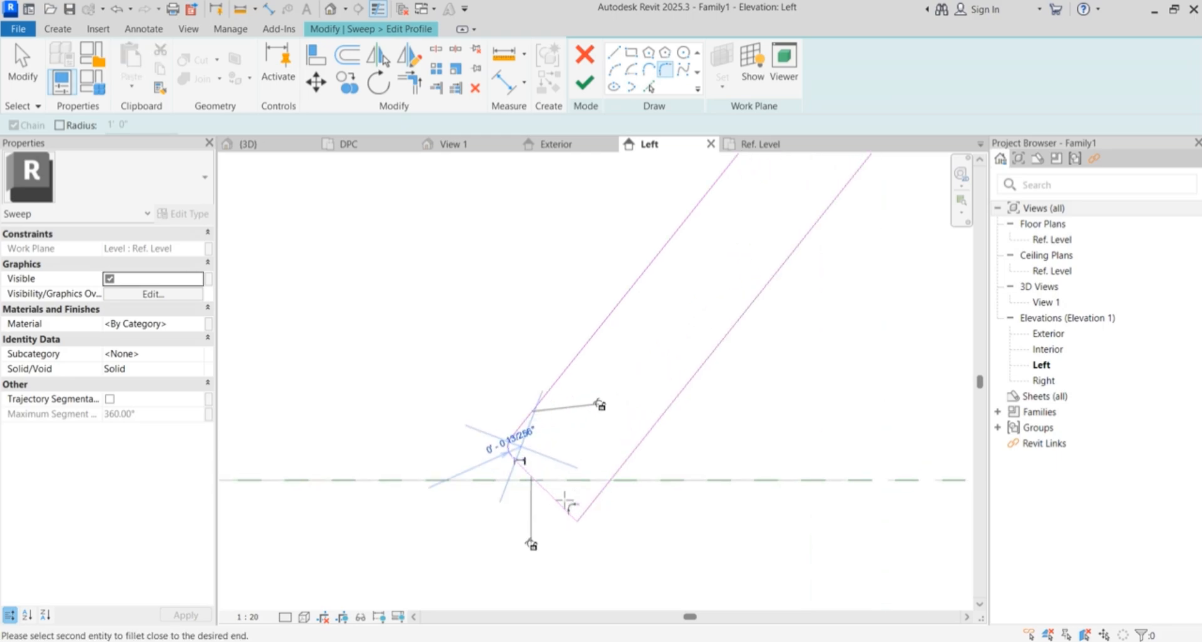
{"action": "left_click", "coordinate": [554, 500]}
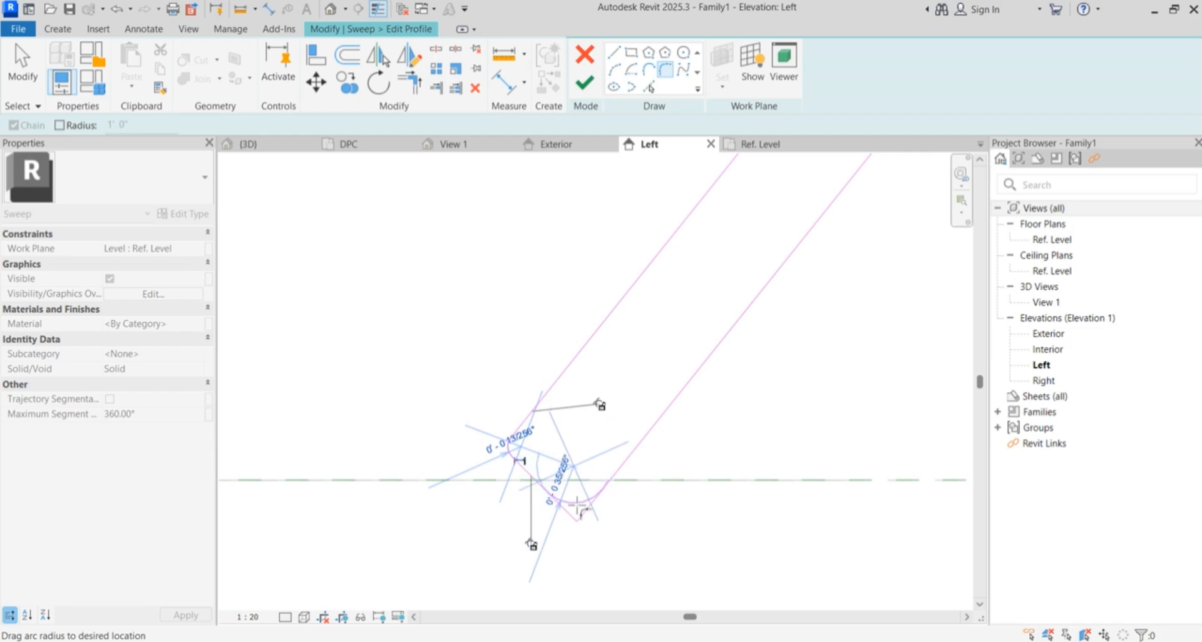
{"action": "left_click", "coordinate": [565, 488]}
{"action": "left_click", "coordinate": [560, 489]}
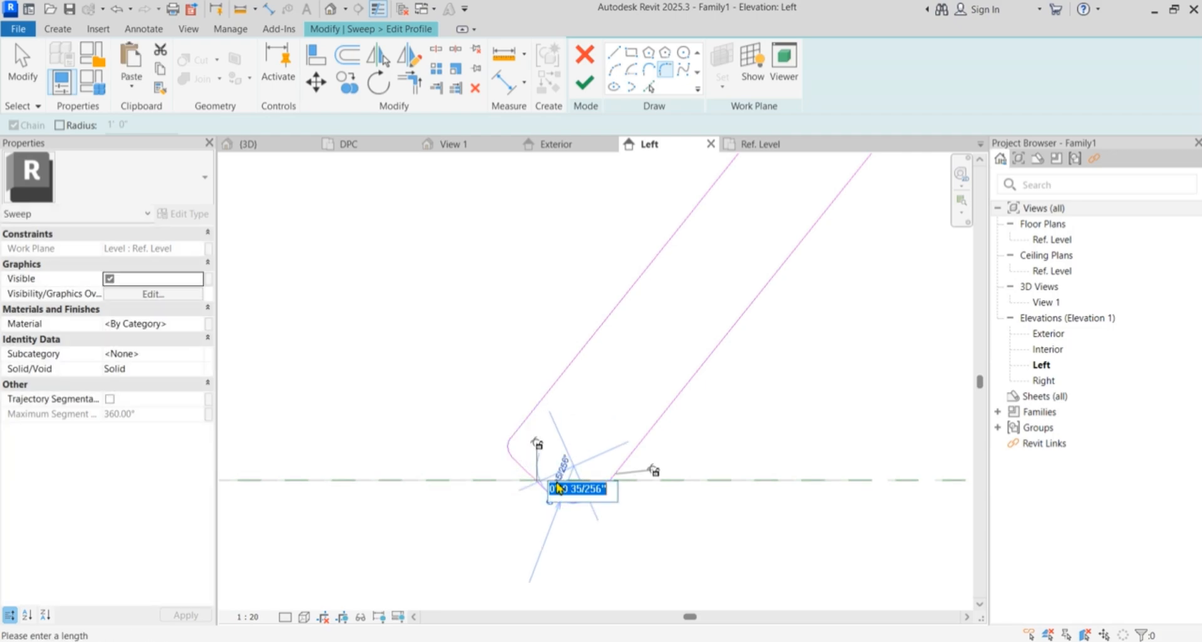
{"action": "type", "text": "0.0"}
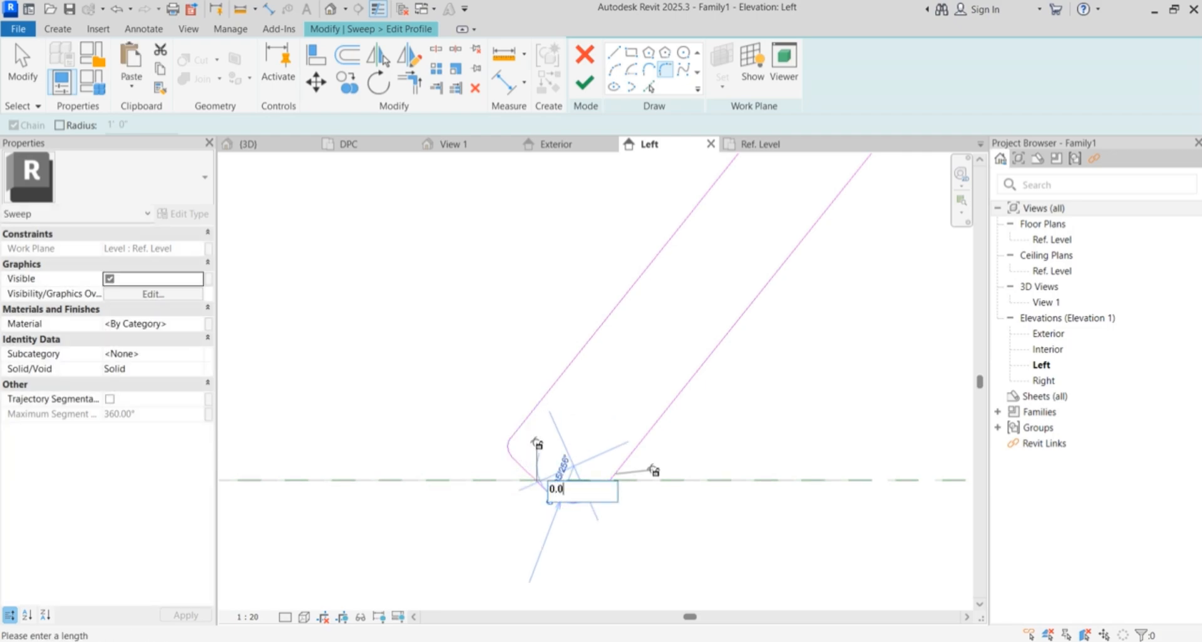
{"action": "type", "text": "5\""}
{"action": "key", "text": "Return"}
{"action": "scroll", "coordinate": [497, 336], "scroll_direction": "down", "scroll_amount": 2}
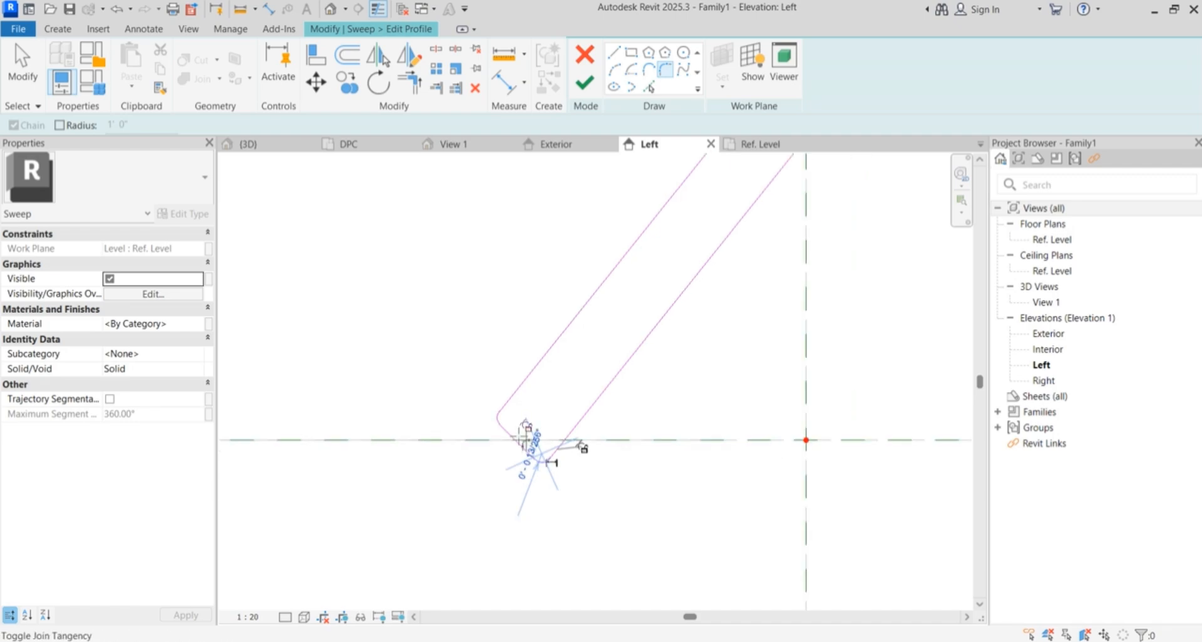
{"action": "left_click", "coordinate": [23, 66]}
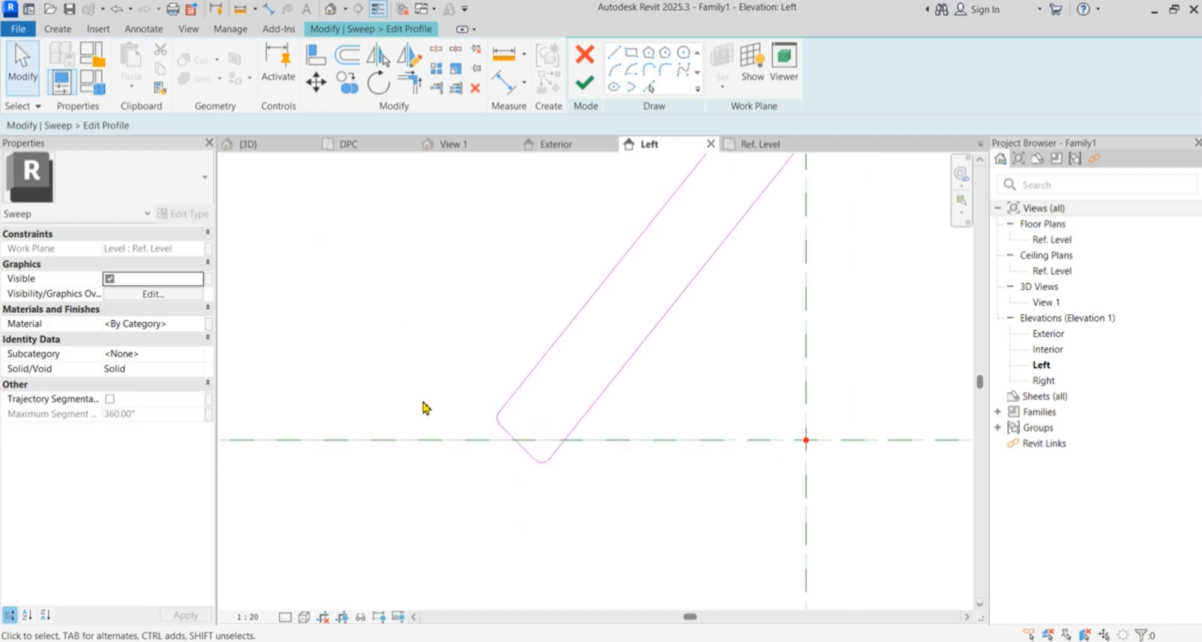
{"action": "scroll", "coordinate": [422, 409], "scroll_direction": "down", "scroll_amount": 2}
{"action": "scroll", "coordinate": [472, 415], "scroll_direction": "up", "scroll_amount": 4}
{"action": "scroll", "coordinate": [575, 479], "scroll_direction": "down", "scroll_amount": 4}
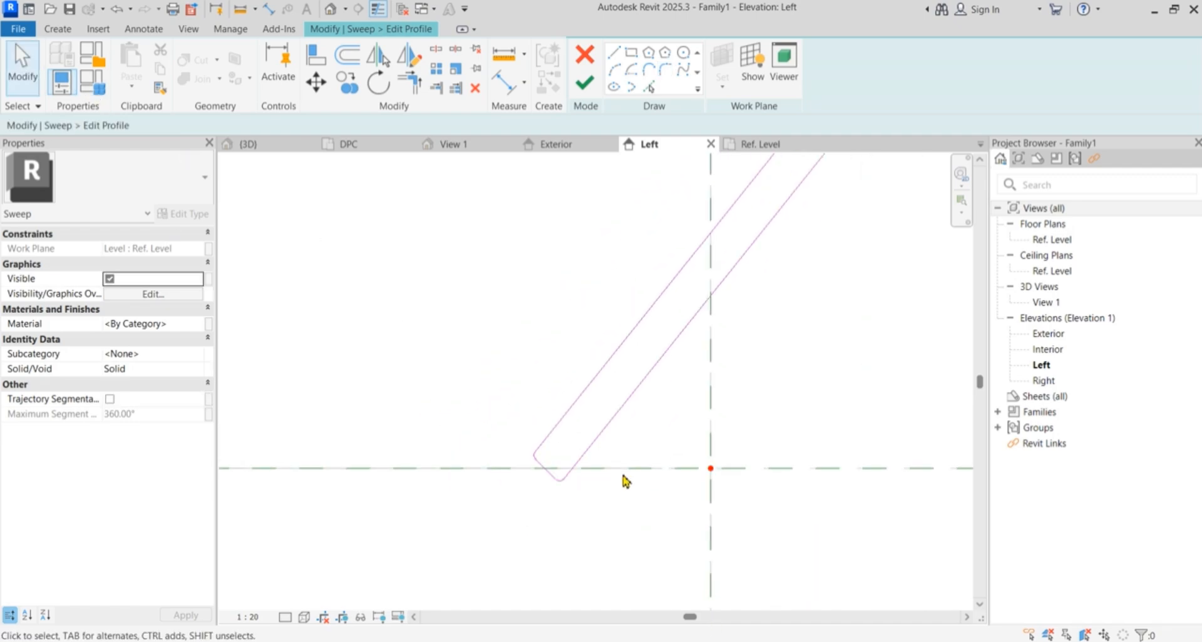
{"action": "scroll", "coordinate": [486, 471], "scroll_direction": "down", "scroll_amount": 3}
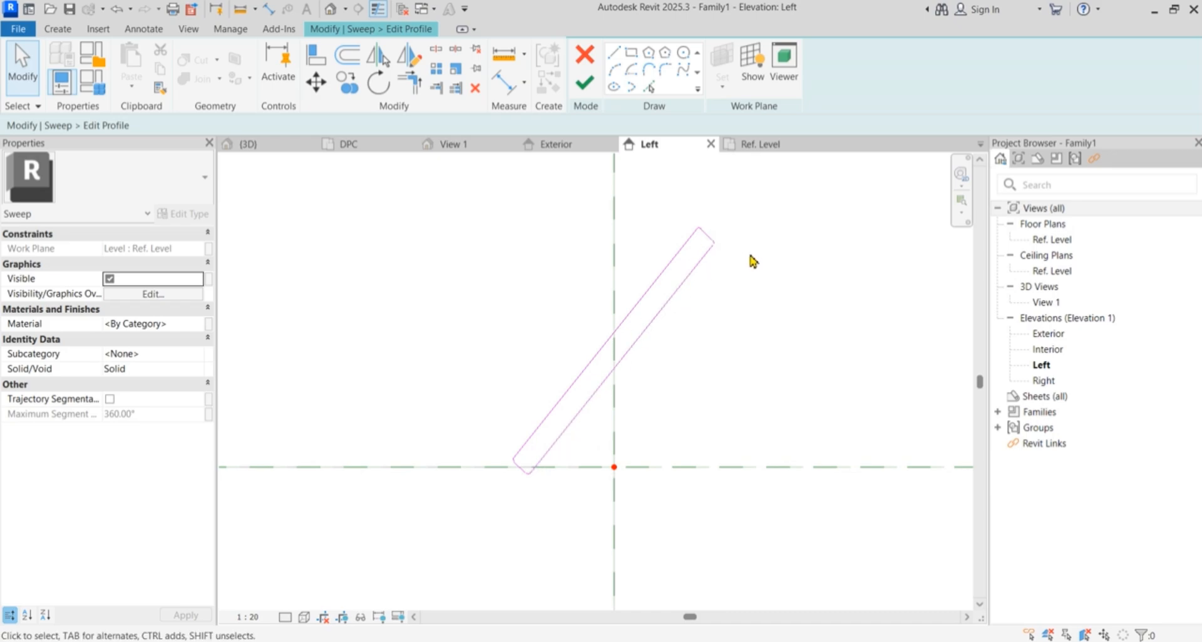
{"action": "mouse_move", "coordinate": [751, 257]}
{"action": "left_mouse_down"}
{"action": "mouse_move", "coordinate": [677, 397]}
{"action": "mouse_move", "coordinate": [759, 381]}
{"action": "mouse_move", "coordinate": [739, 432]}
{"action": "left_mouse_up"}
{"action": "left_click_drag", "start_coordinate": [798, 299], "coordinate": [744, 426]}
{"action": "left_click_drag", "start_coordinate": [873, 349], "coordinate": [798, 471]}
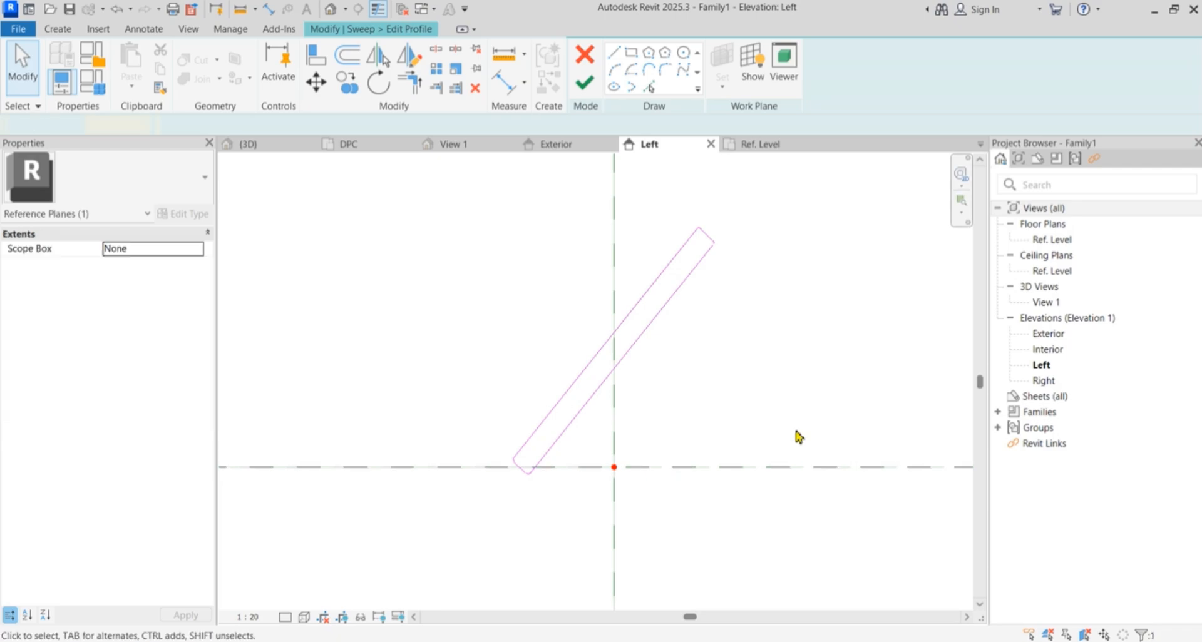
{"action": "left_click", "coordinate": [688, 330]}
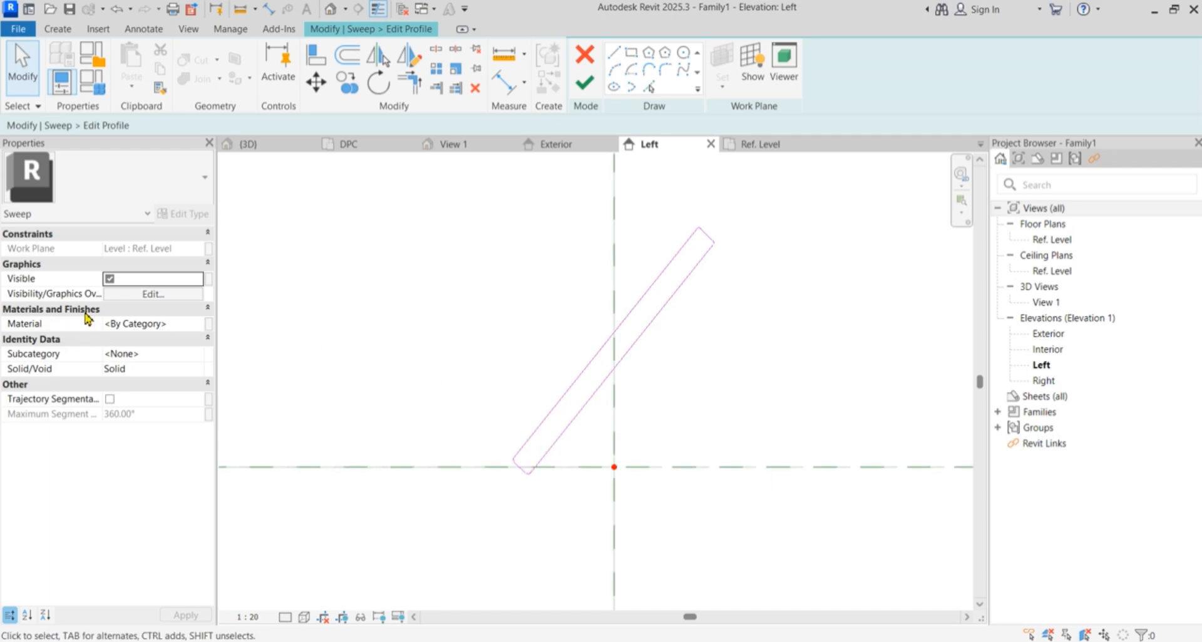
- Duplicate the Analytical Panels material with its assets from the sweep's material property and name the copy "grill metal"
{"action": "left_click", "coordinate": [194, 323]}
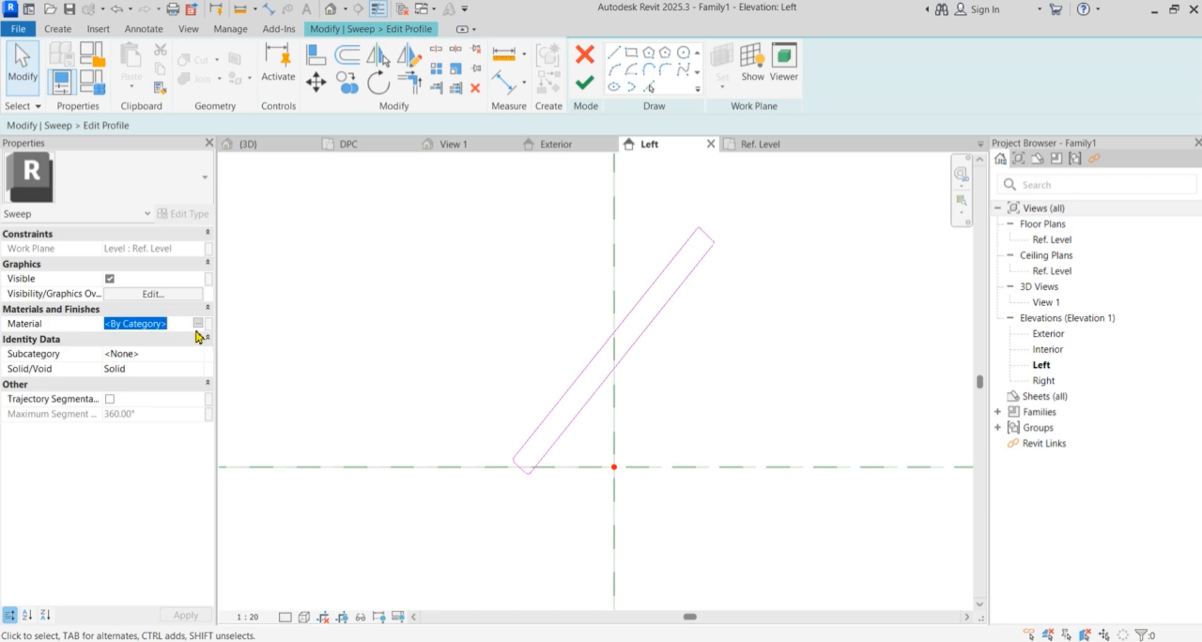
{"action": "left_click", "coordinate": [198, 323]}
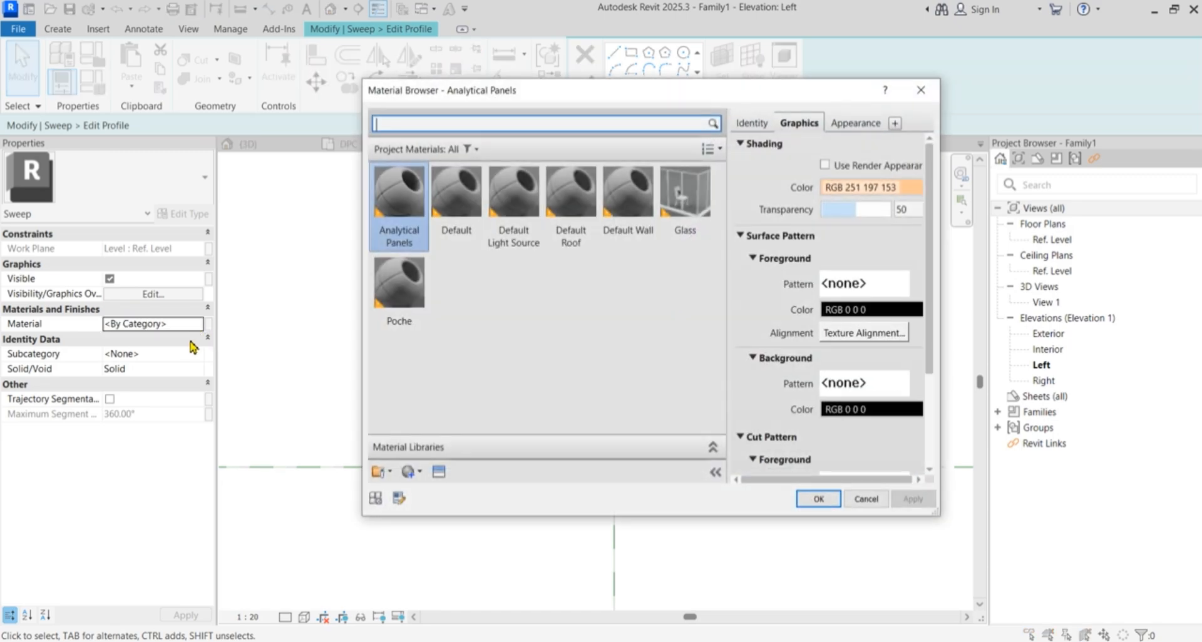
{"action": "right_click", "coordinate": [399, 247]}
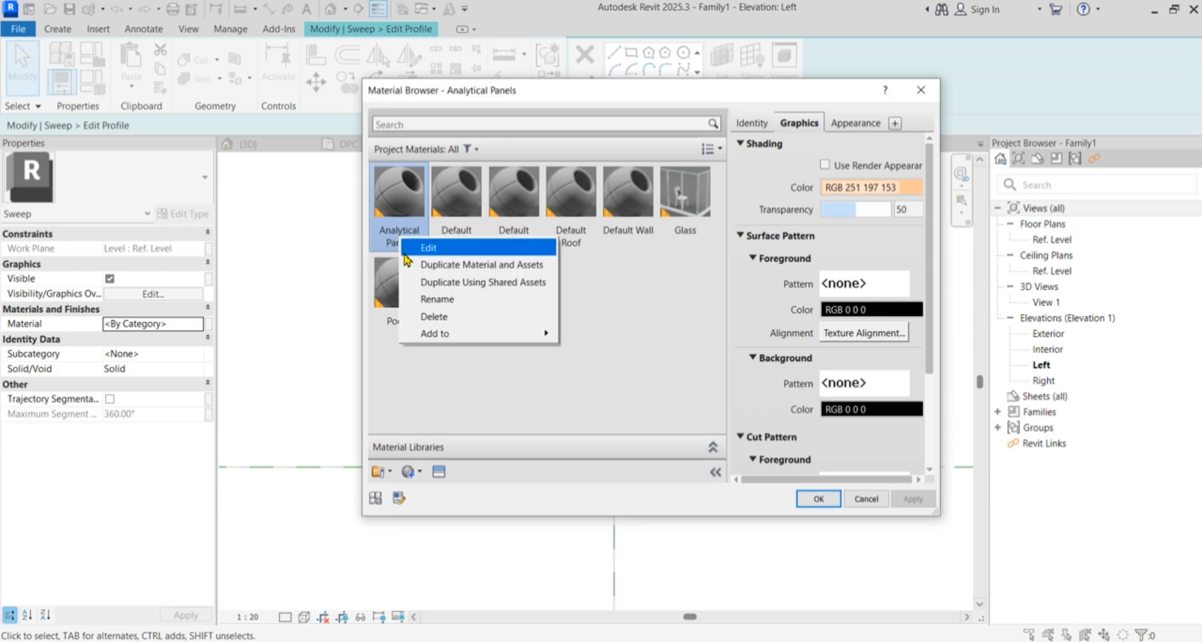
{"action": "left_click", "coordinate": [426, 262]}
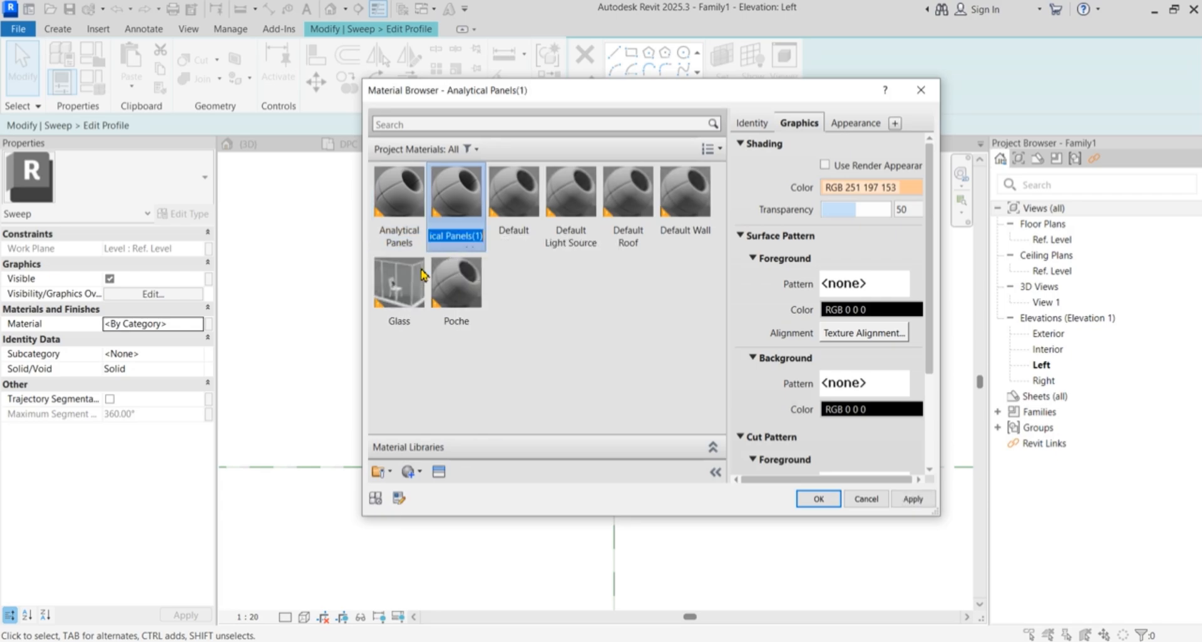
{"action": "type", "text": "grill"}
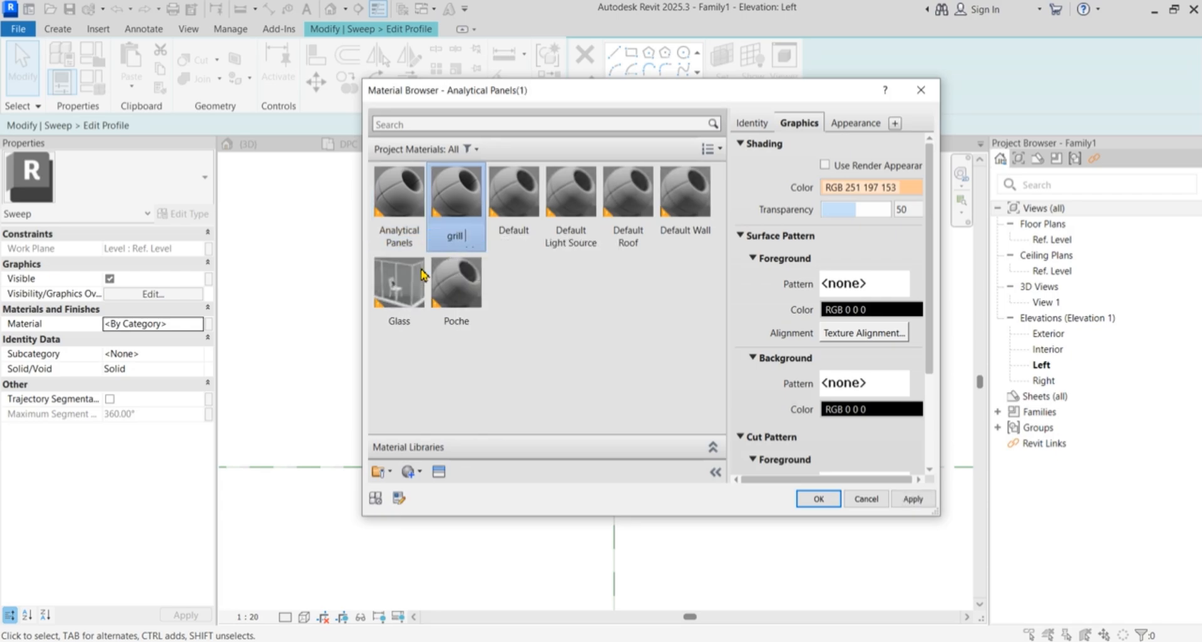
{"action": "type", "text": " metal"}
{"action": "key", "text": "Return"}
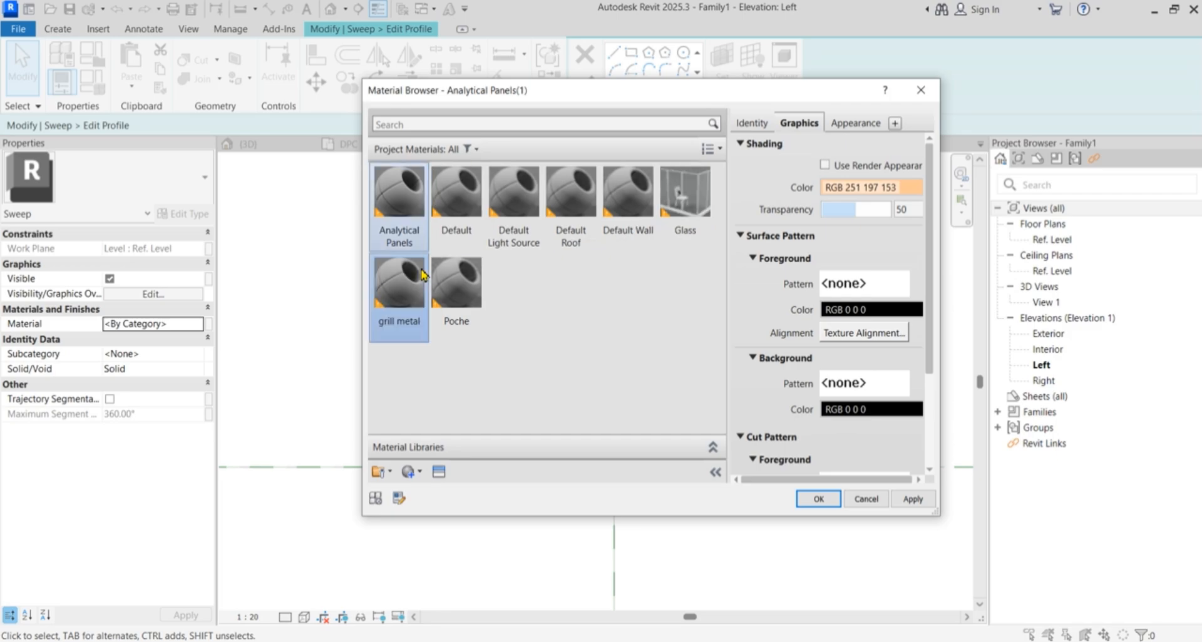
- Replace grill metal's appearance asset with Aluminum - Brushed Linear from the Metal category of the Appearance Library
{"action": "left_click", "coordinate": [438, 471]}
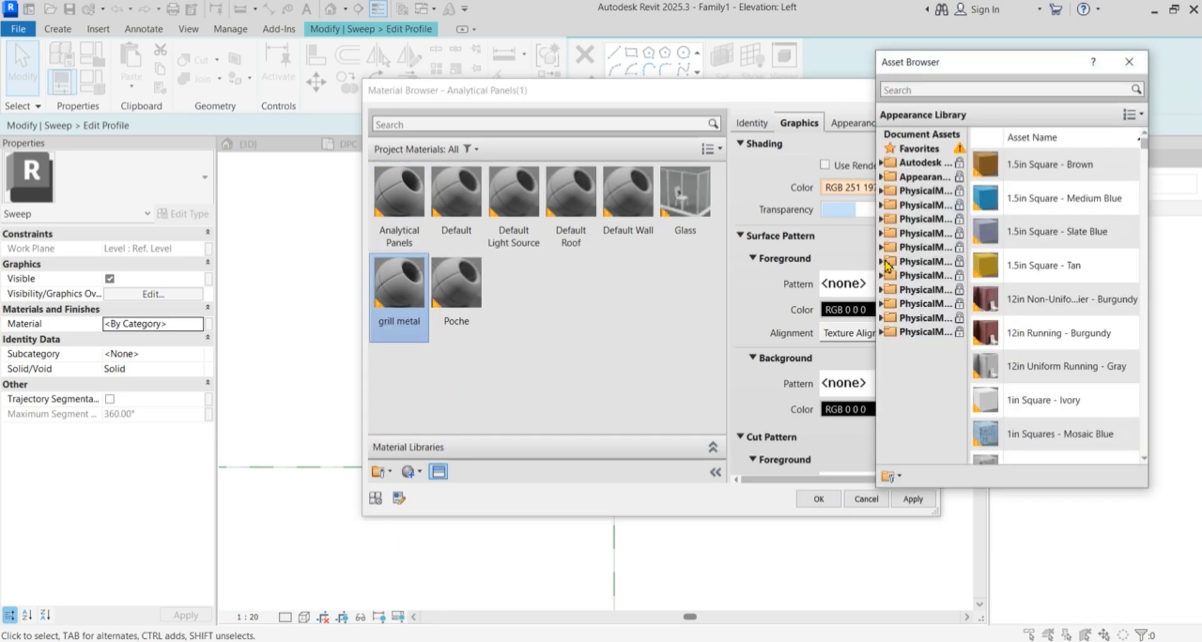
{"action": "left_click", "coordinate": [932, 179]}
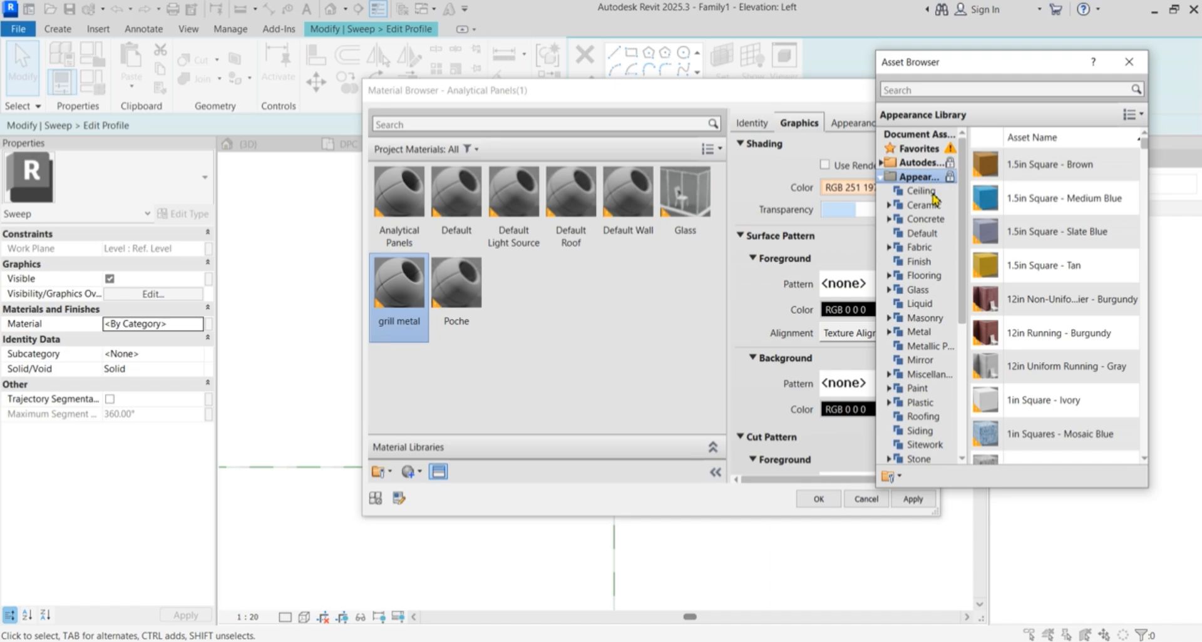
{"action": "left_click", "coordinate": [933, 334]}
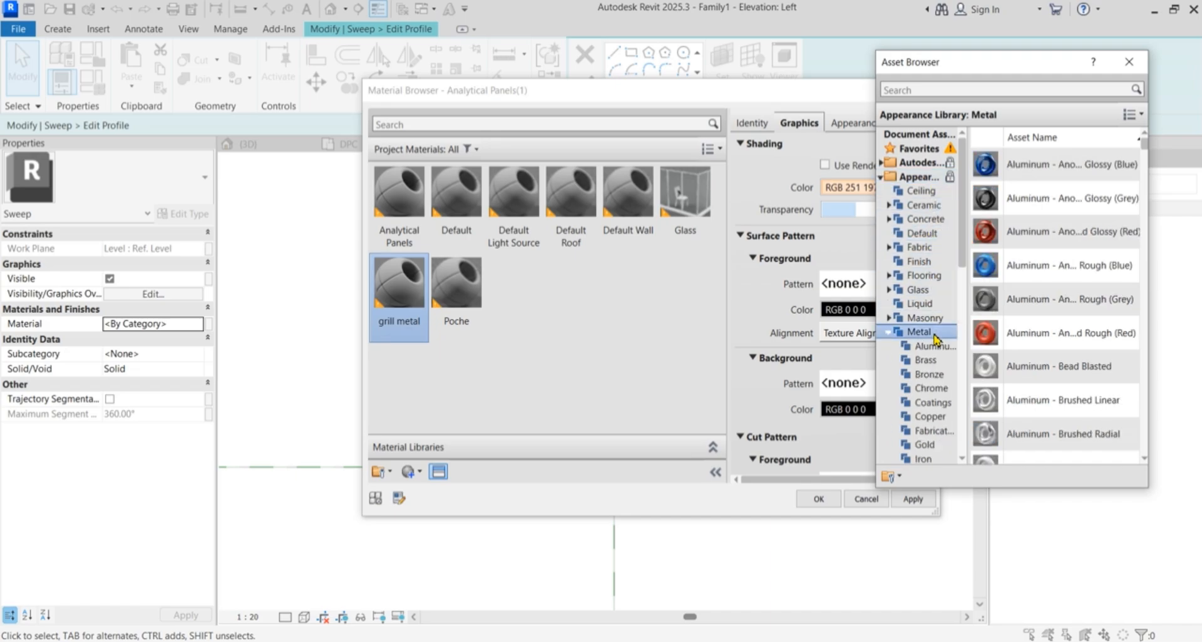
{"action": "scroll", "coordinate": [1027, 366], "scroll_direction": "down", "scroll_amount": 3}
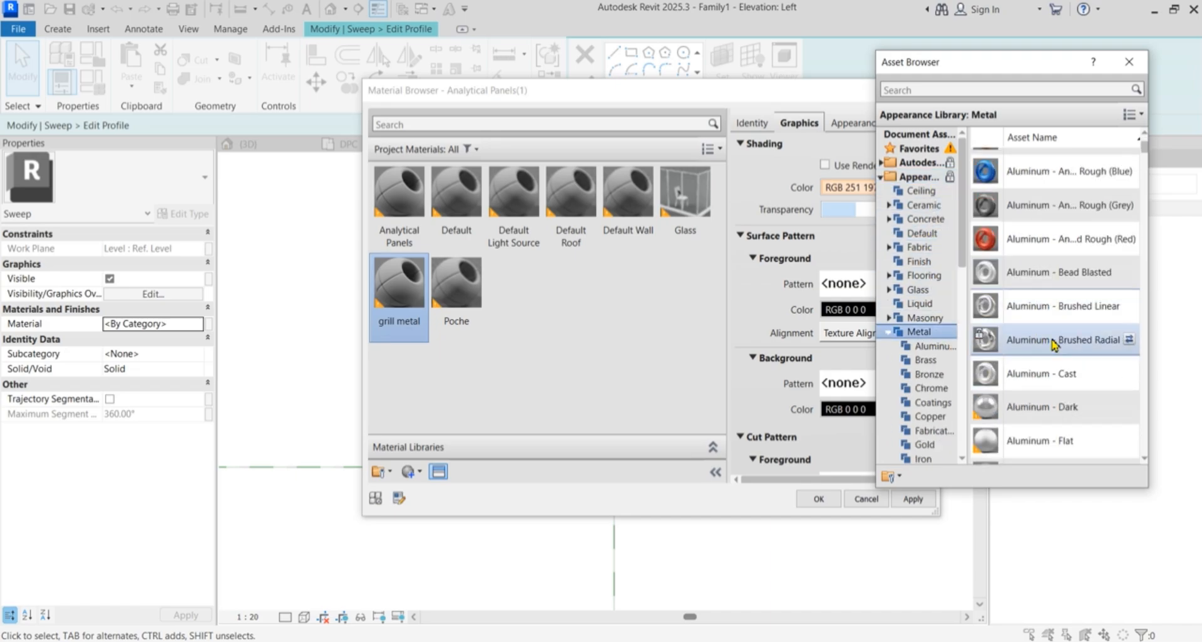
{"action": "left_click", "coordinate": [1130, 273]}
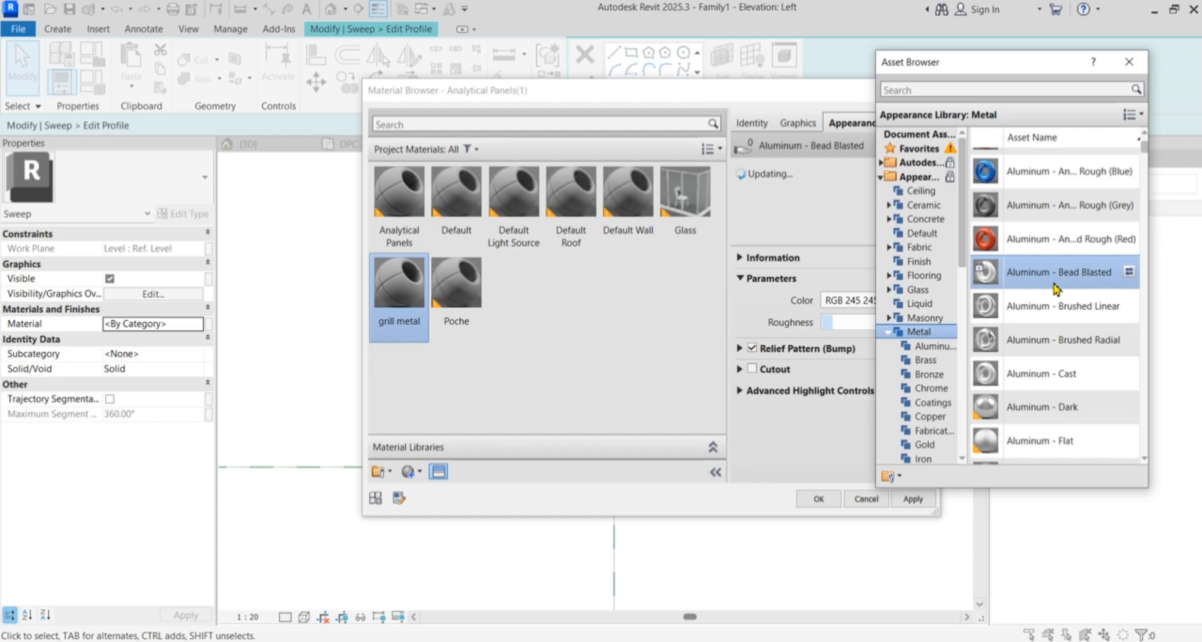
{"action": "left_click", "coordinate": [1129, 307]}
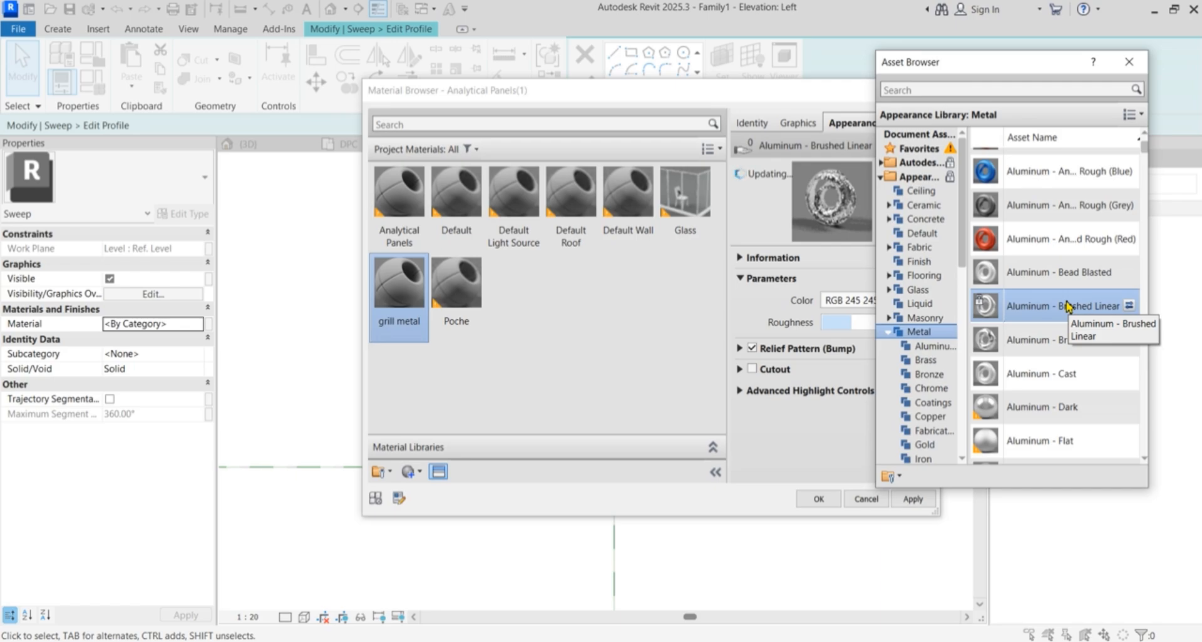
- Set grill metal's shading to use the render appearance and assign the material to the louvre sweep
{"action": "left_click", "coordinate": [804, 127]}
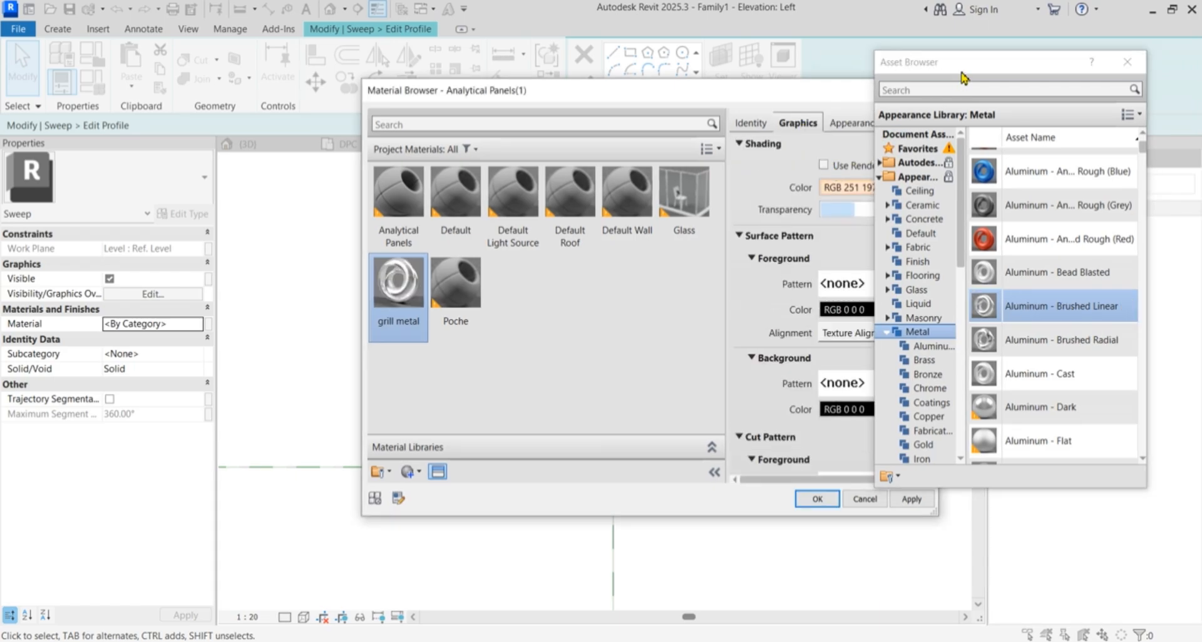
{"action": "left_click_drag", "start_coordinate": [965, 69], "coordinate": [1042, 80]}
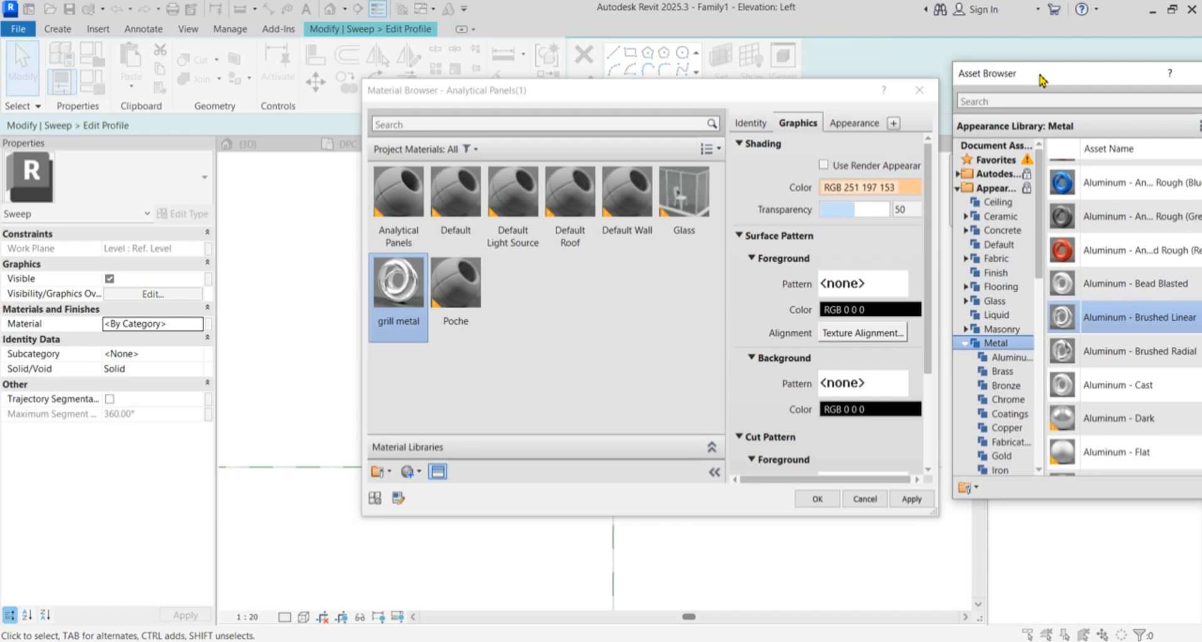
{"action": "left_click", "coordinate": [824, 165]}
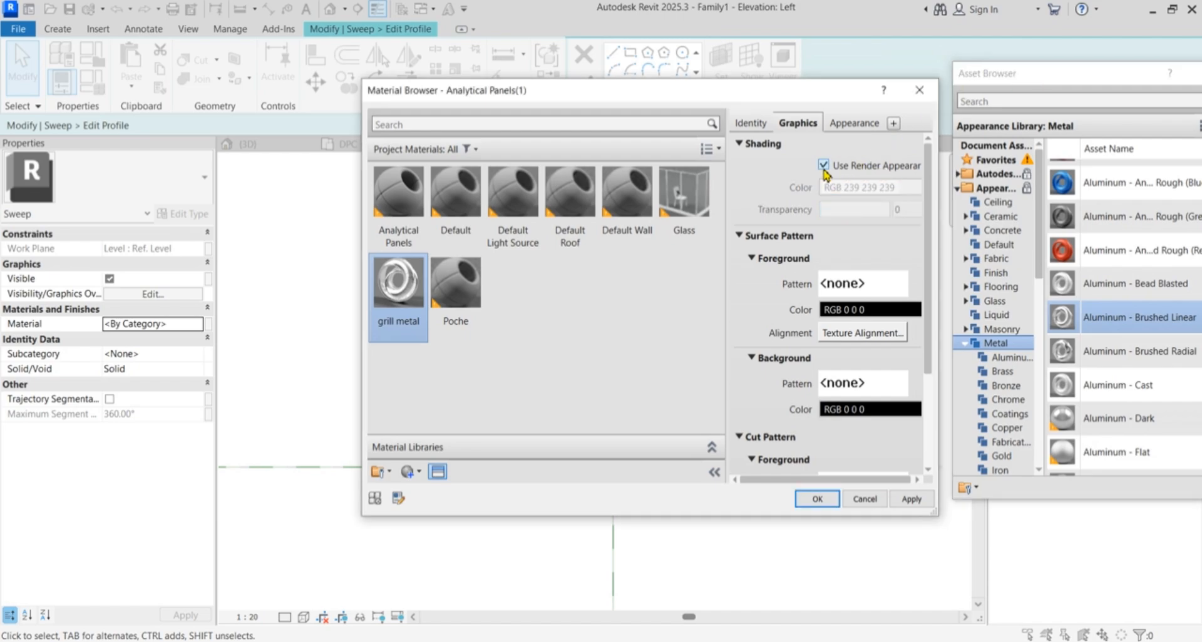
{"action": "left_click", "coordinate": [912, 499]}
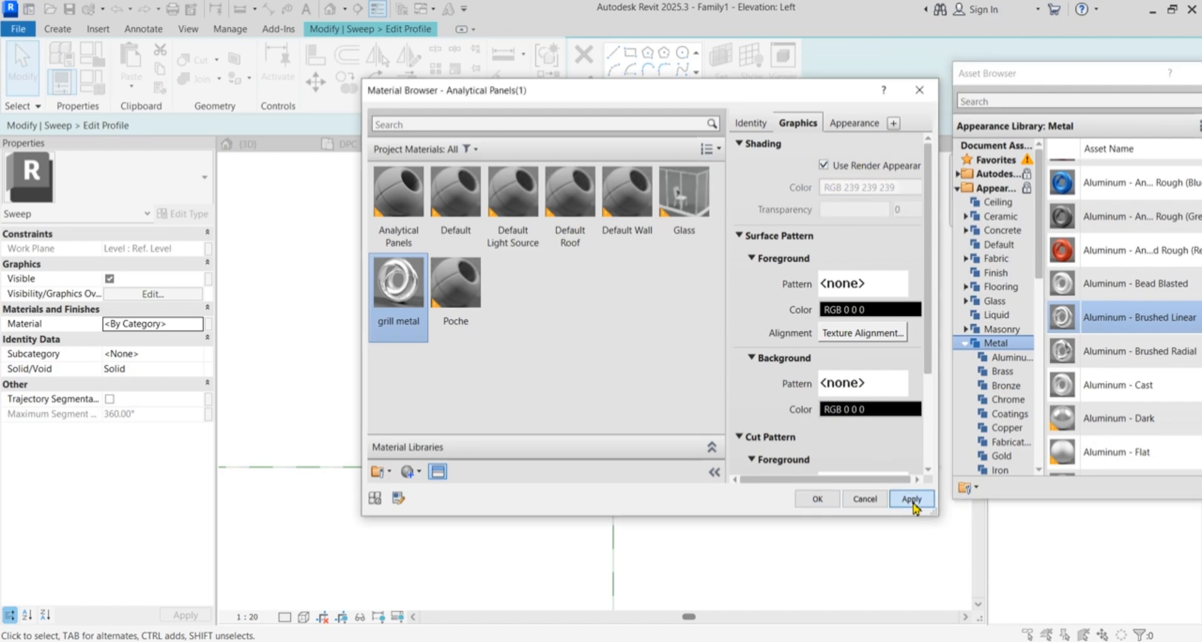
{"action": "left_click", "coordinate": [816, 499]}
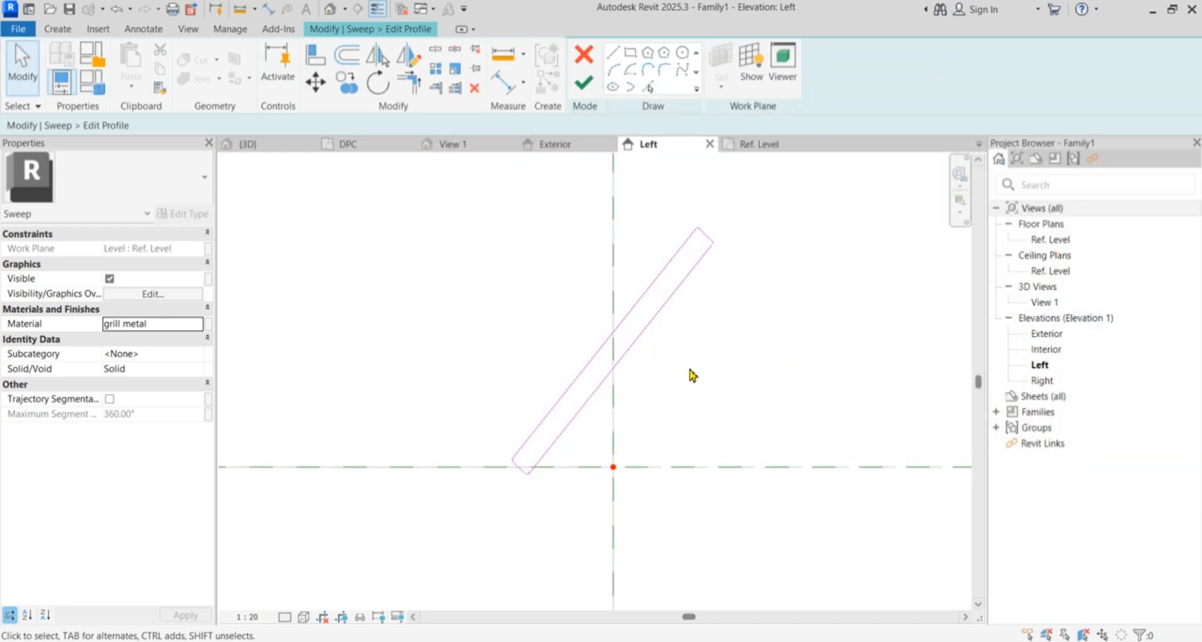
- Finish the louvre profile sketch, switch to the Ref. Level floor plan and complete the sweep
{"action": "left_click", "coordinate": [584, 83]}
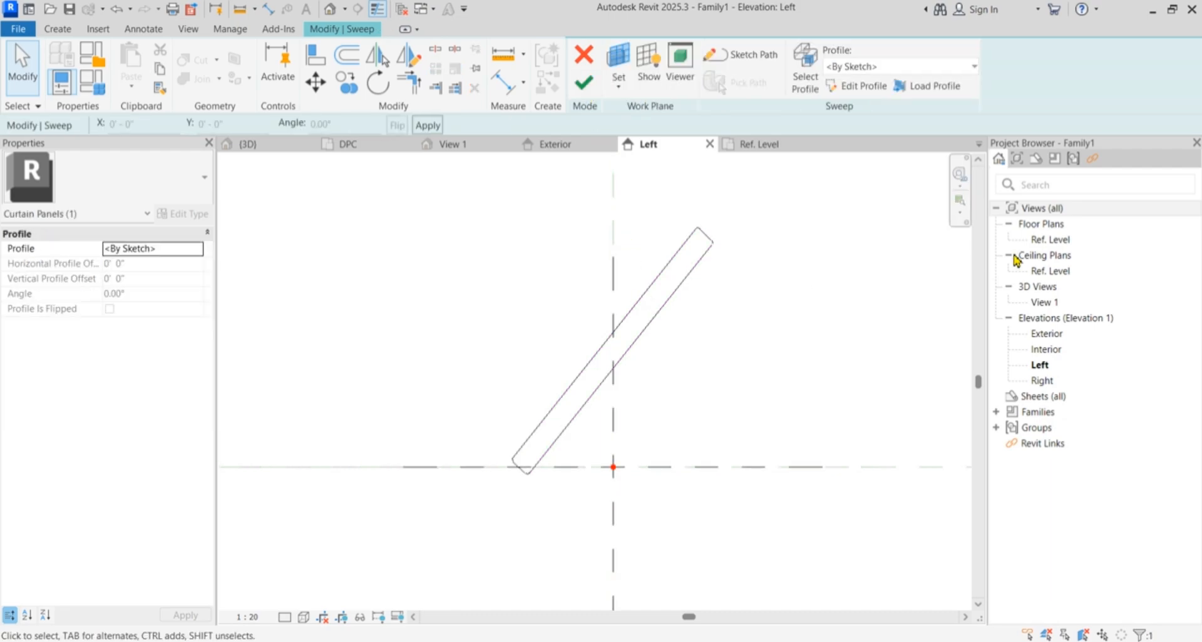
{"action": "left_click", "coordinate": [1061, 243]}
{"action": "double_click", "coordinate": [1063, 244]}
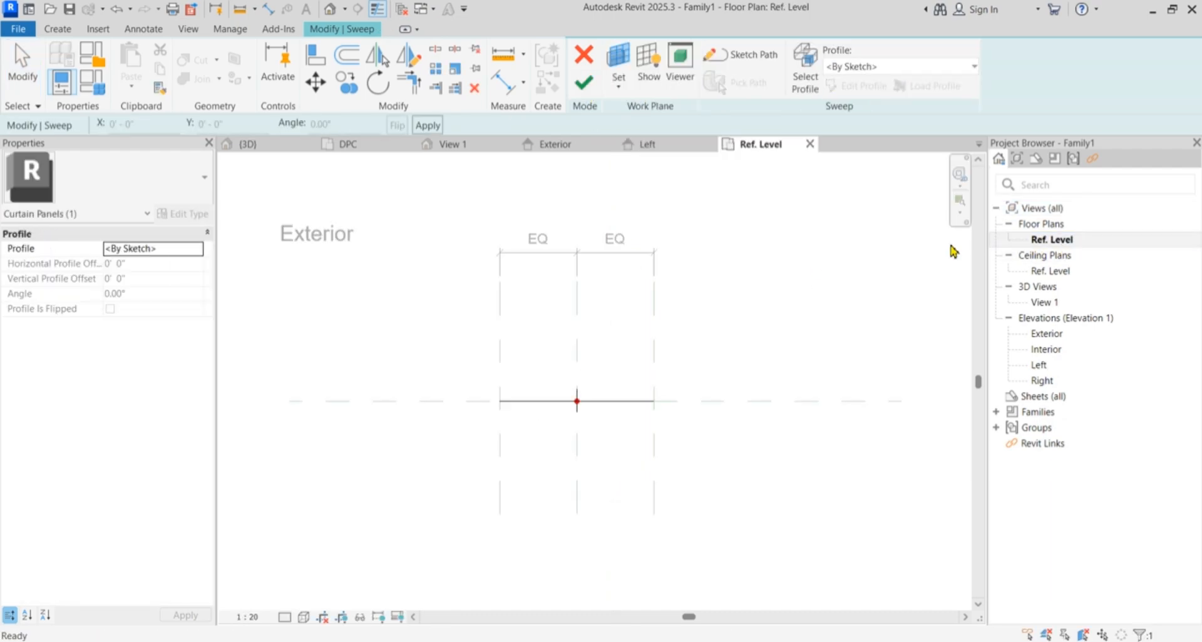
{"action": "left_click", "coordinate": [584, 83]}
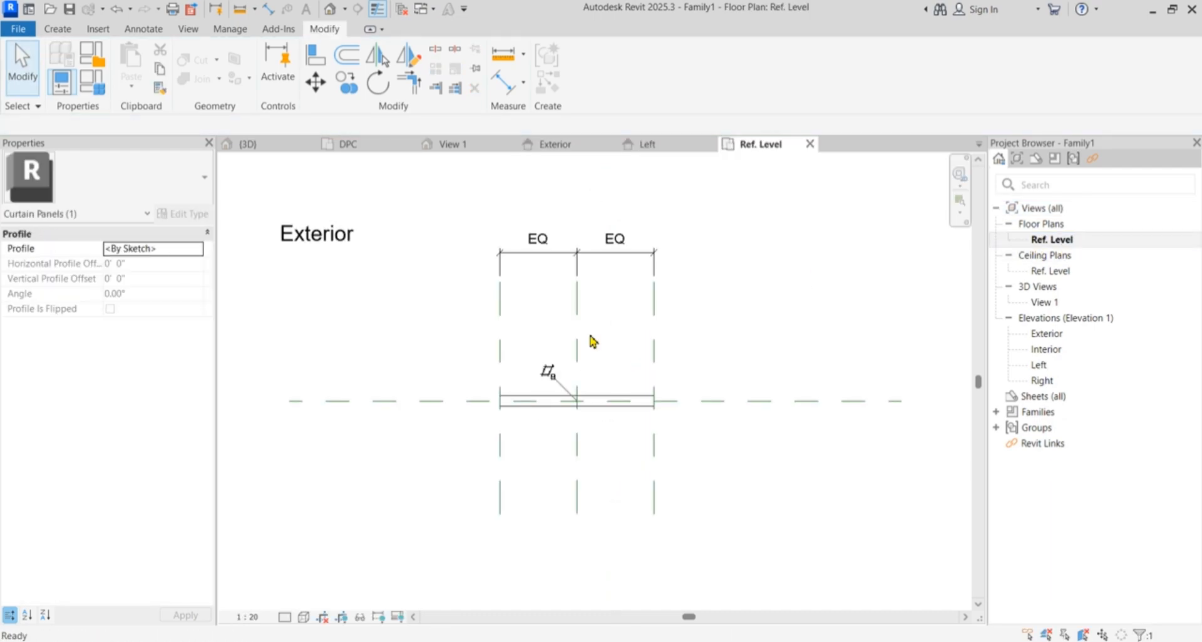
- Align both ends of the louvre blade to the left and right reference planes and lock each alignment
{"action": "scroll", "coordinate": [504, 431], "scroll_direction": "up", "scroll_amount": 2}
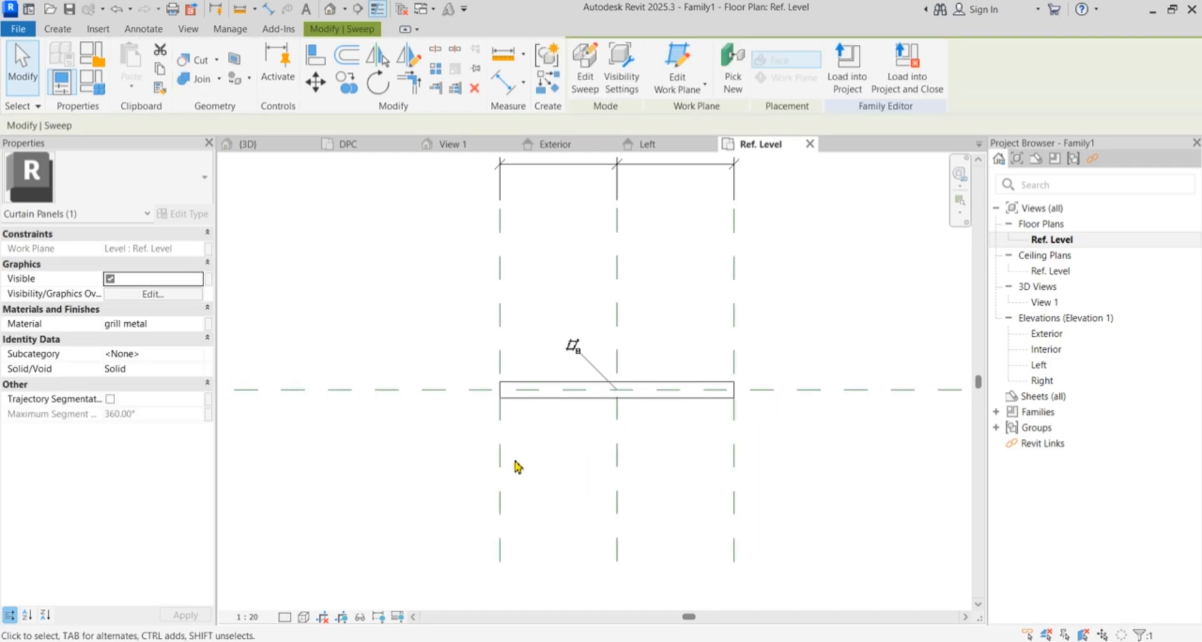
{"action": "key", "text": "a"}
{"action": "key", "text": "l"}
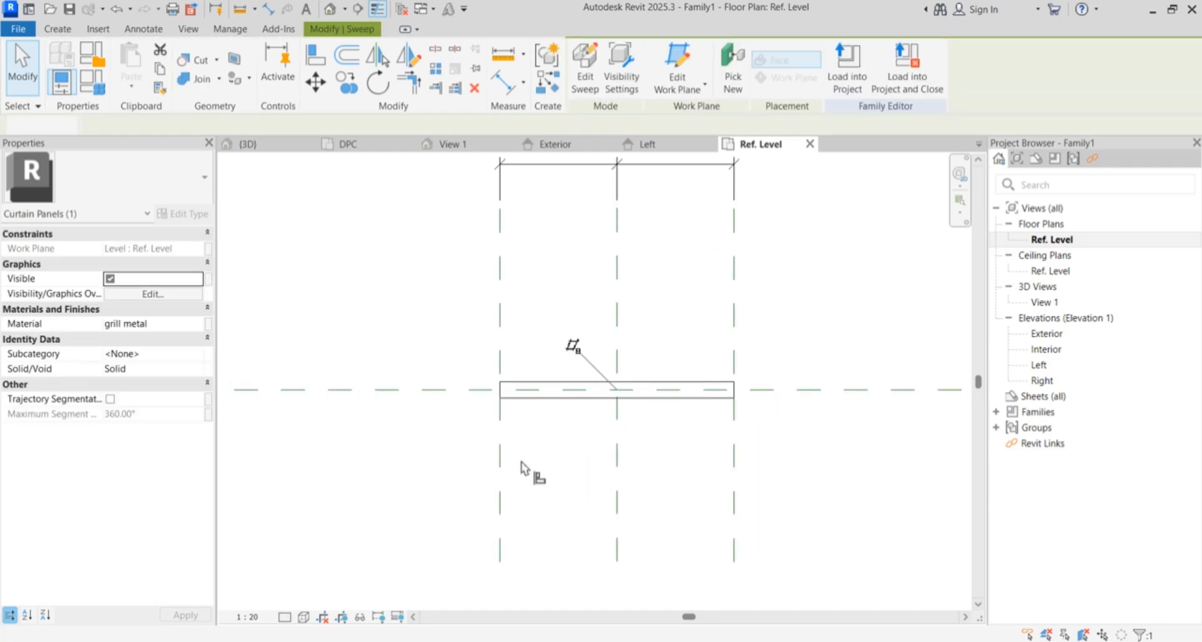
{"action": "left_click", "coordinate": [501, 471]}
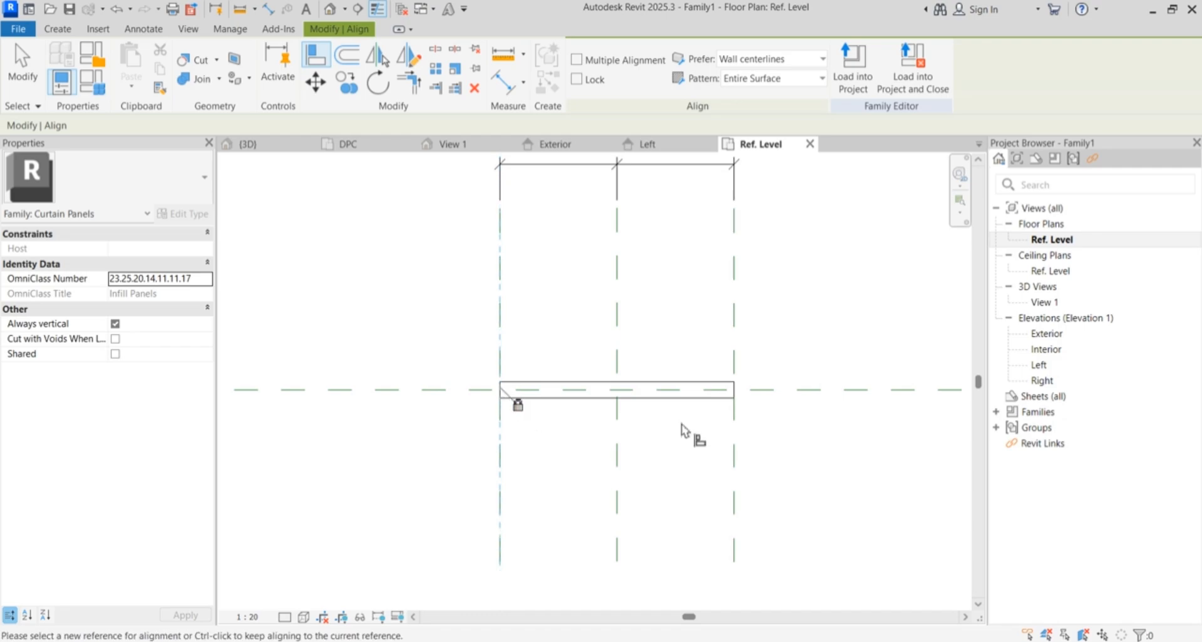
{"action": "left_click", "coordinate": [734, 446]}
{"action": "left_click", "coordinate": [733, 397]}
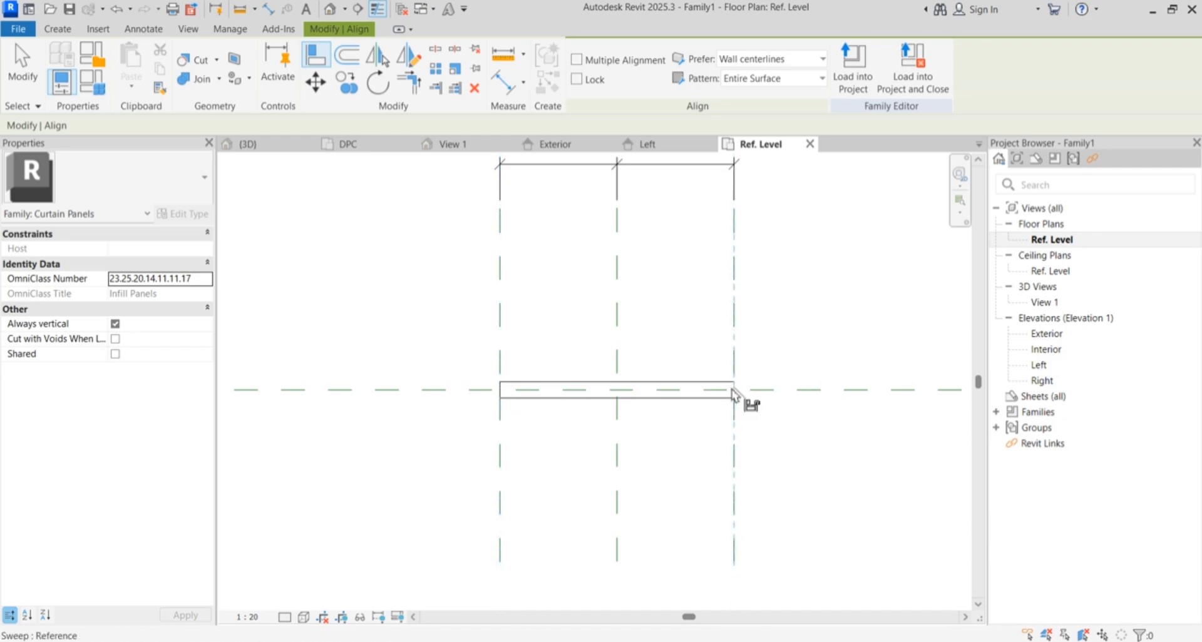
{"action": "left_click", "coordinate": [753, 407]}
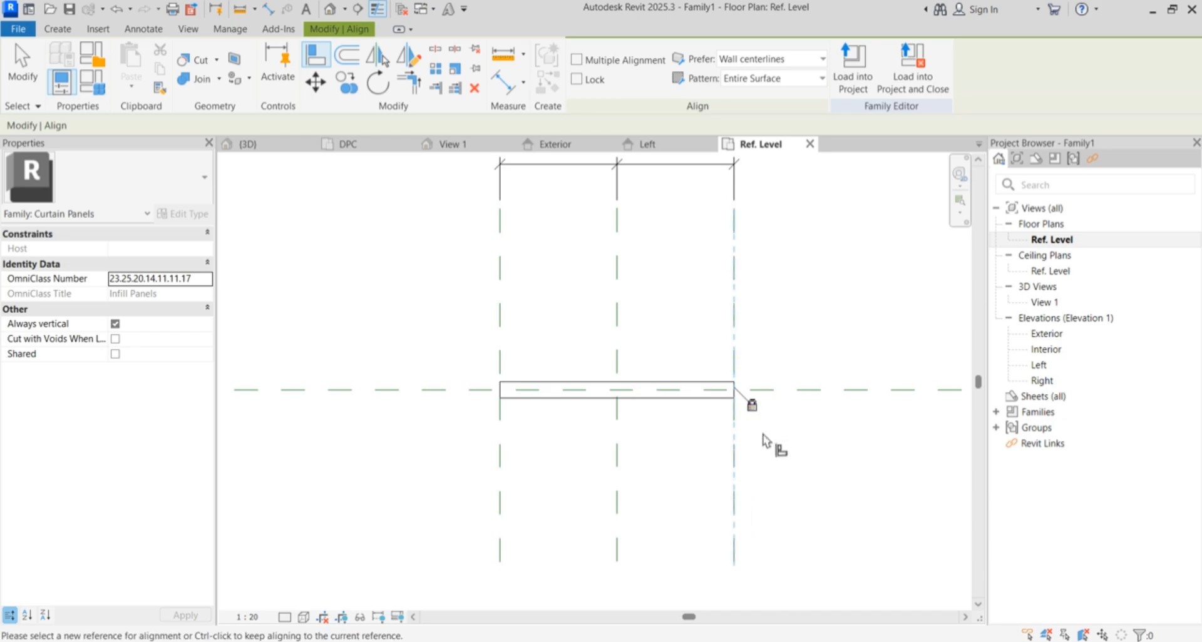
{"action": "scroll", "coordinate": [589, 442], "scroll_direction": "down", "scroll_amount": 1}
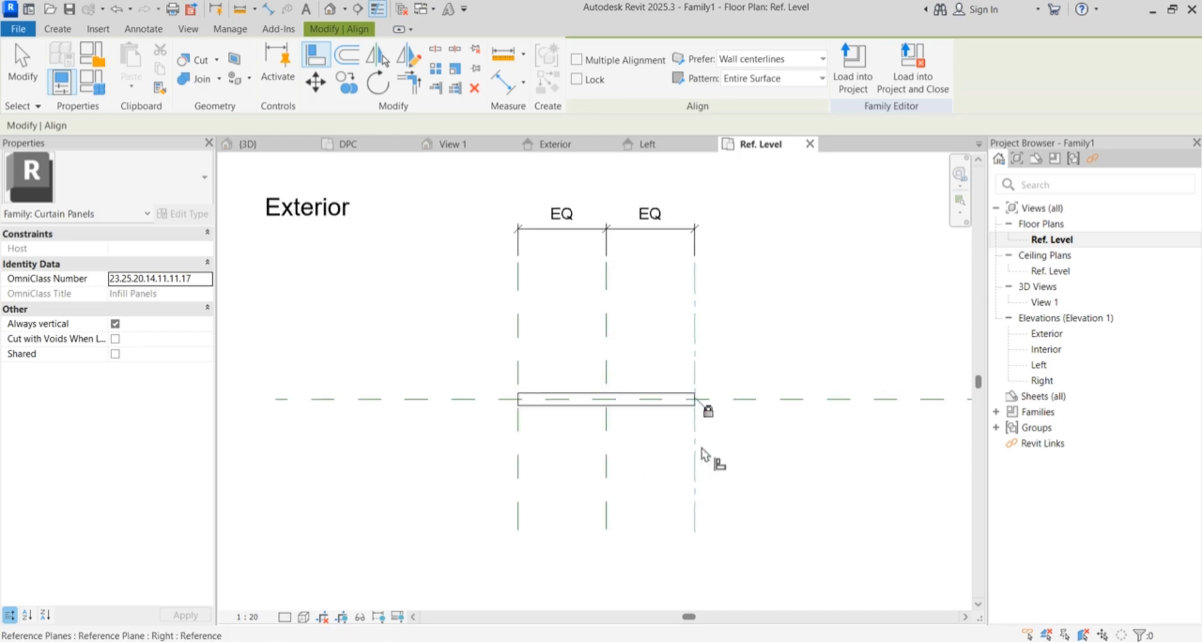
{"action": "key", "text": "Escape"}
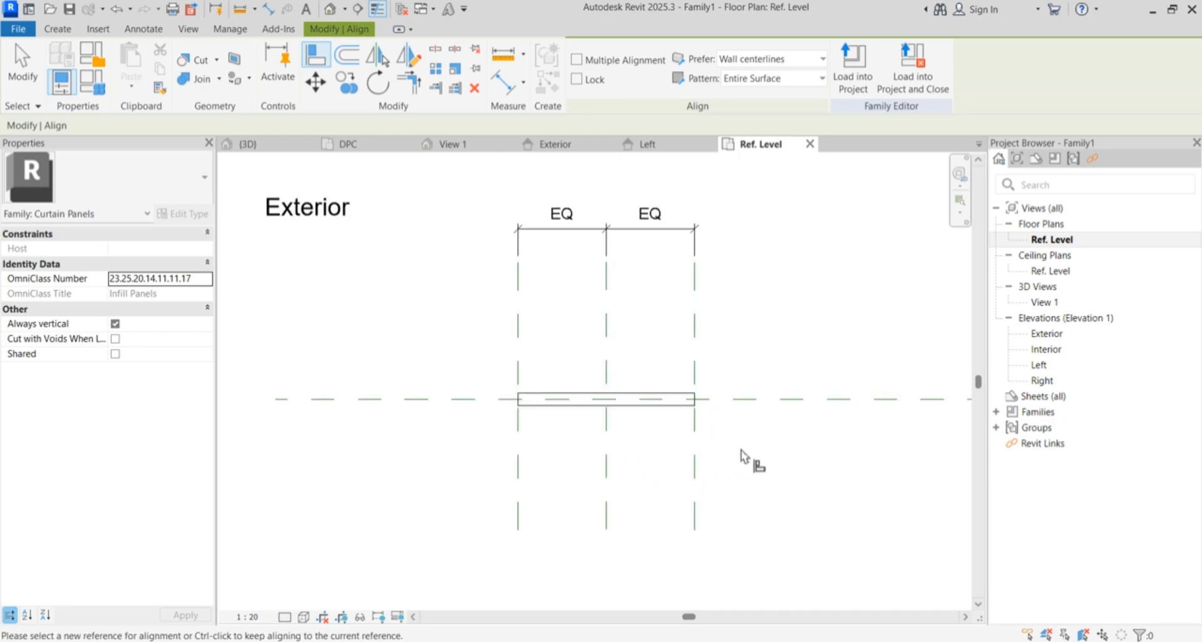
- Save the family in the Documents folder as "5- GRILL PANEL"
{"action": "key", "text": "ctrl+s"}
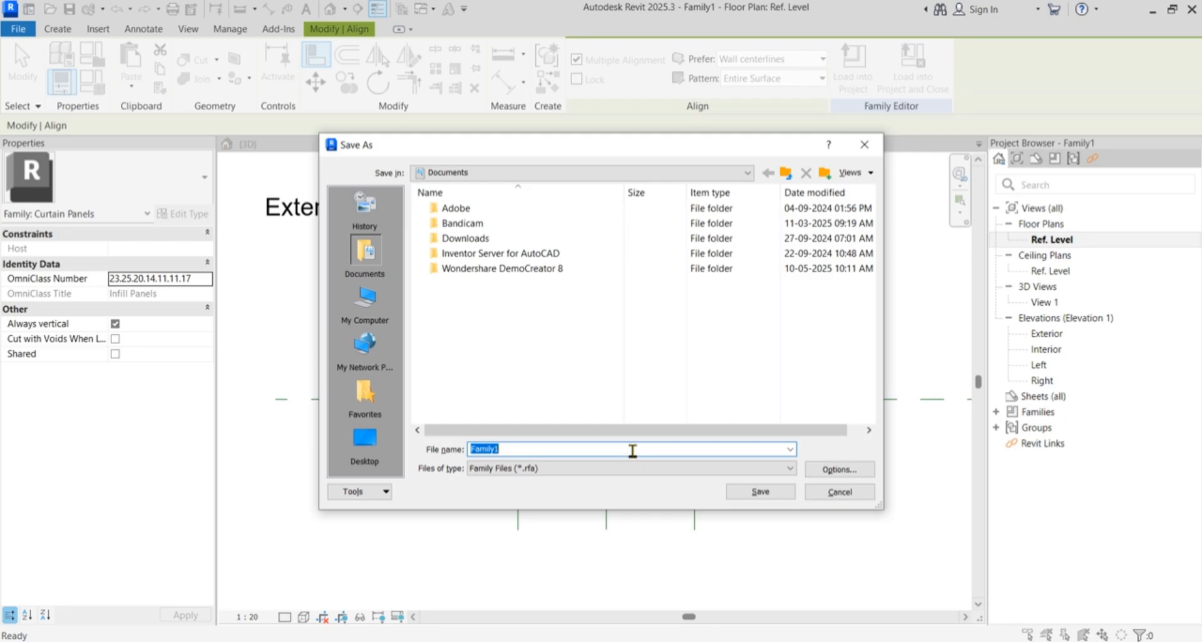
{"action": "type", "text": "5- GRILL PANEL"}
{"action": "left_click", "coordinate": [763, 493]}
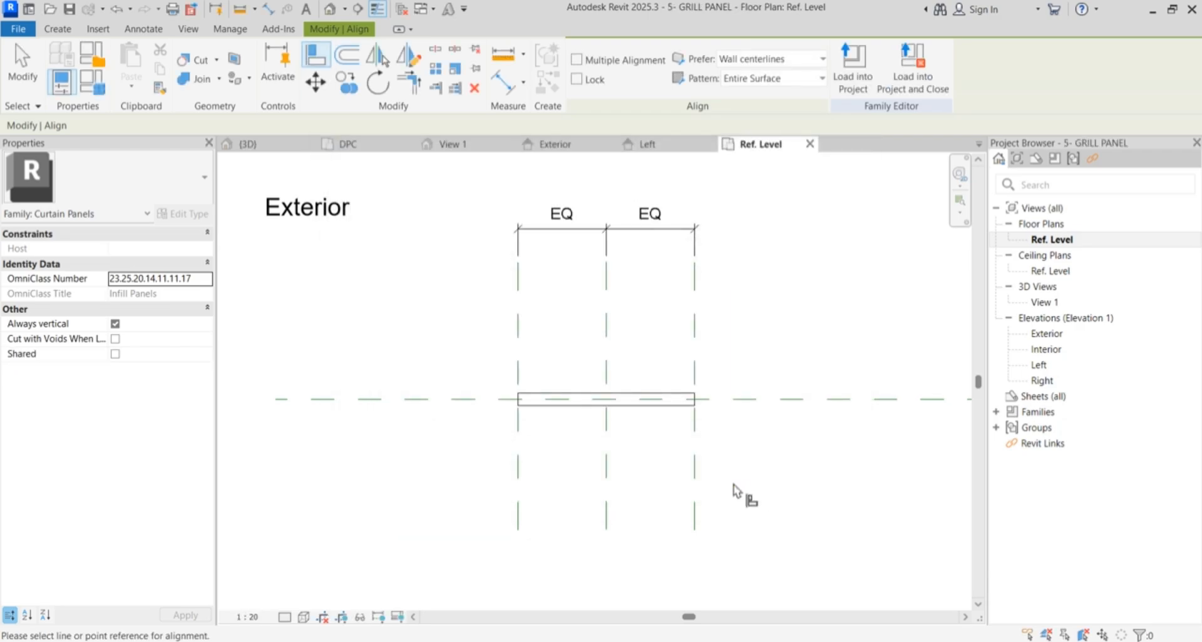
- Load the panel family into the DANAPUR DUPLEX project, close the family, and open the DPC floor plan
{"action": "left_click", "coordinate": [927, 92]}
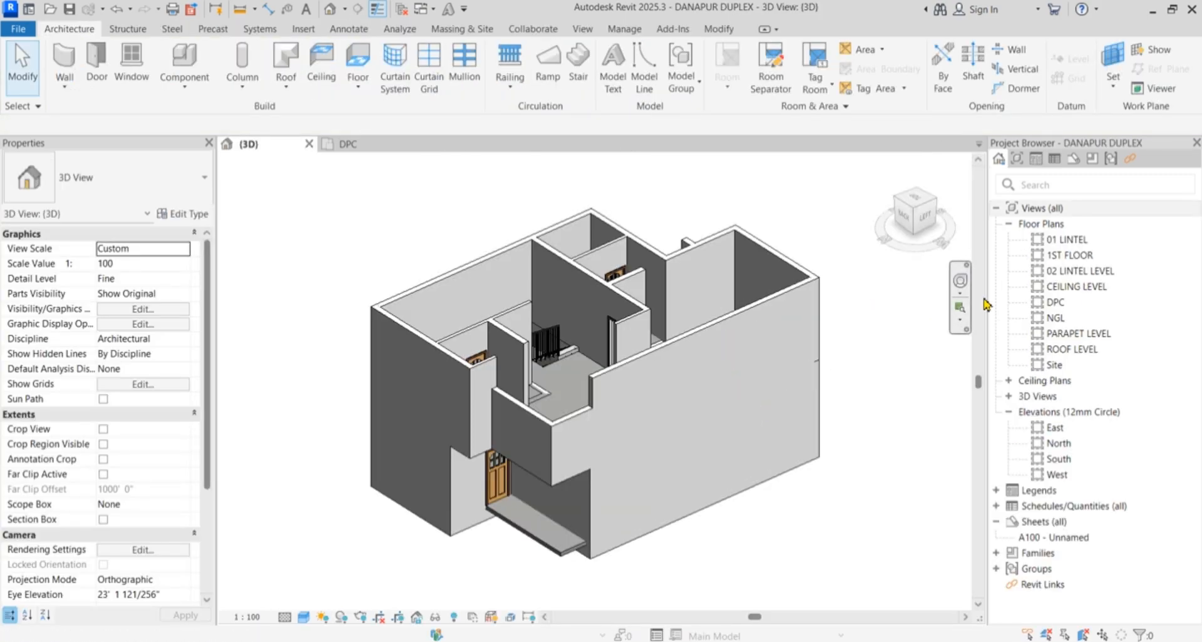
{"action": "left_click", "coordinate": [1065, 304]}
{"action": "double_click", "coordinate": [1065, 304]}
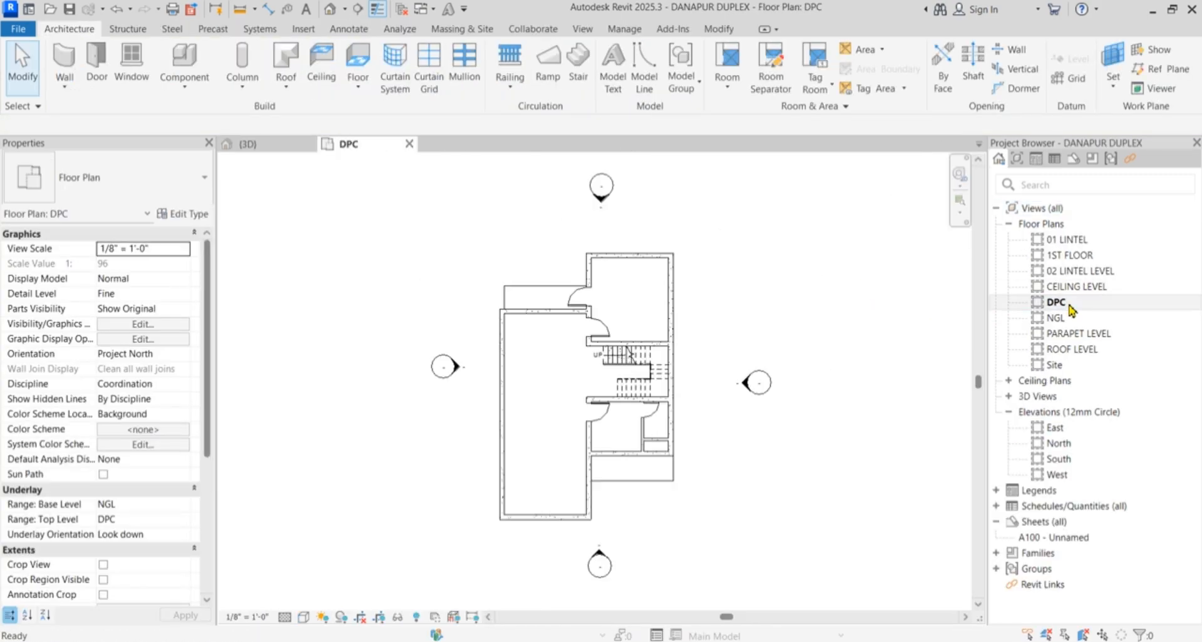
- Start a new wall and duplicate the Curtain_Wall-Empty curtain wall type as "GRILL PANEL"
{"action": "left_click", "coordinate": [69, 74]}
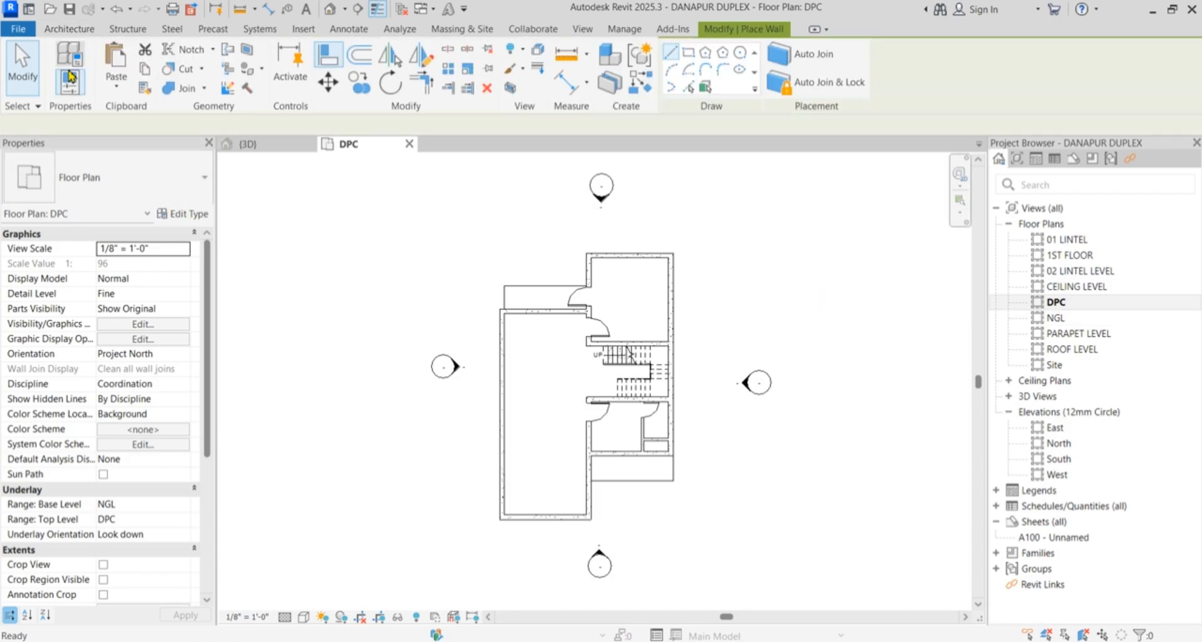
{"action": "left_click", "coordinate": [196, 202]}
{"action": "scroll", "coordinate": [161, 352], "scroll_direction": "down", "scroll_amount": 8}
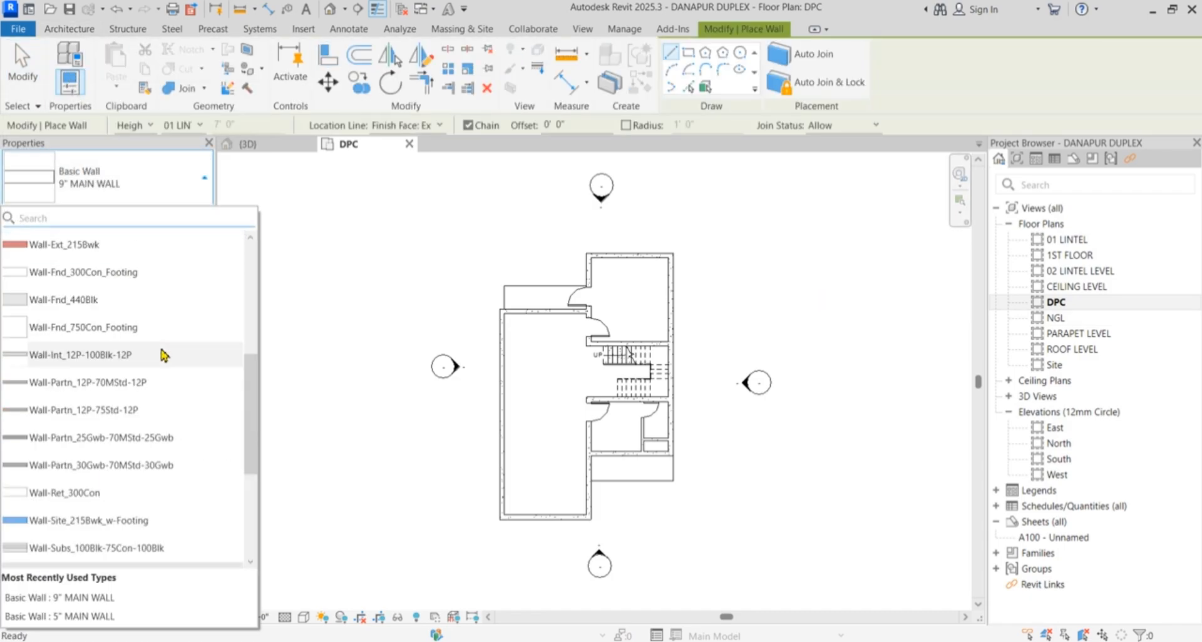
{"action": "left_click", "coordinate": [148, 383]}
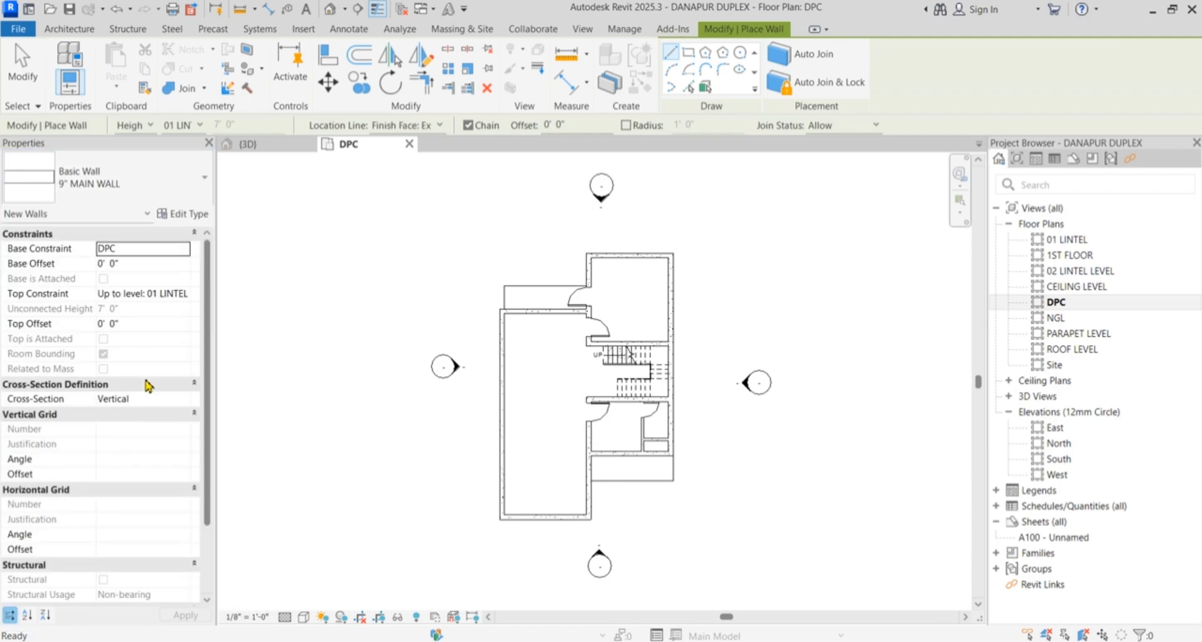
{"action": "left_click", "coordinate": [180, 214]}
{"action": "left_click", "coordinate": [606, 153]}
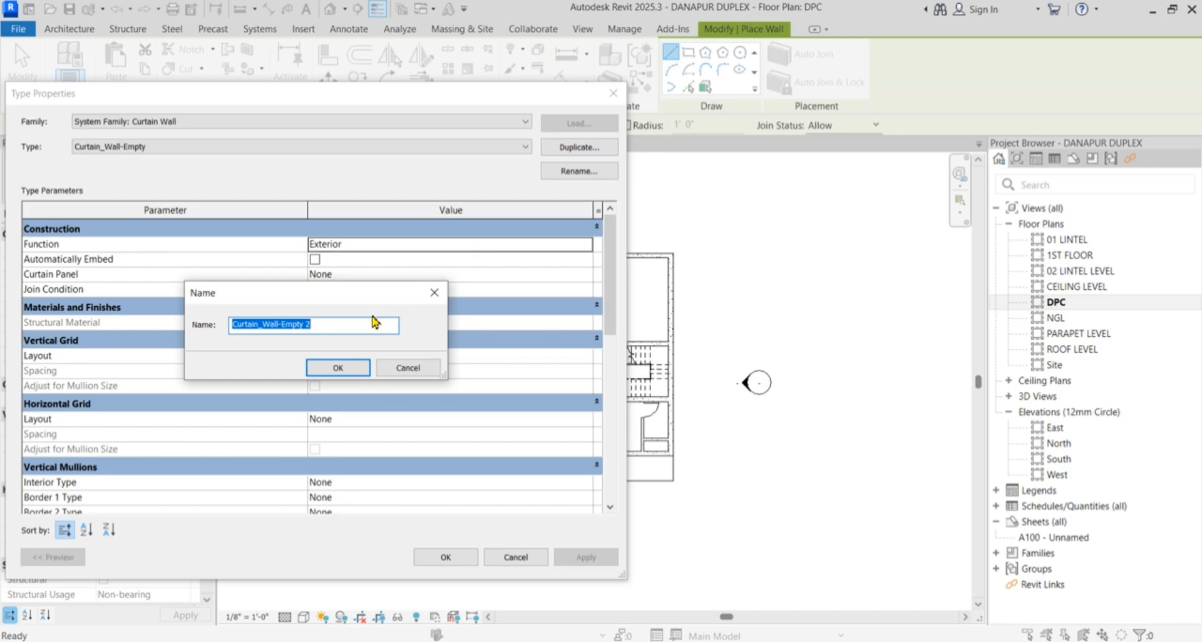
{"action": "type", "text": "GRILL PANEL"}
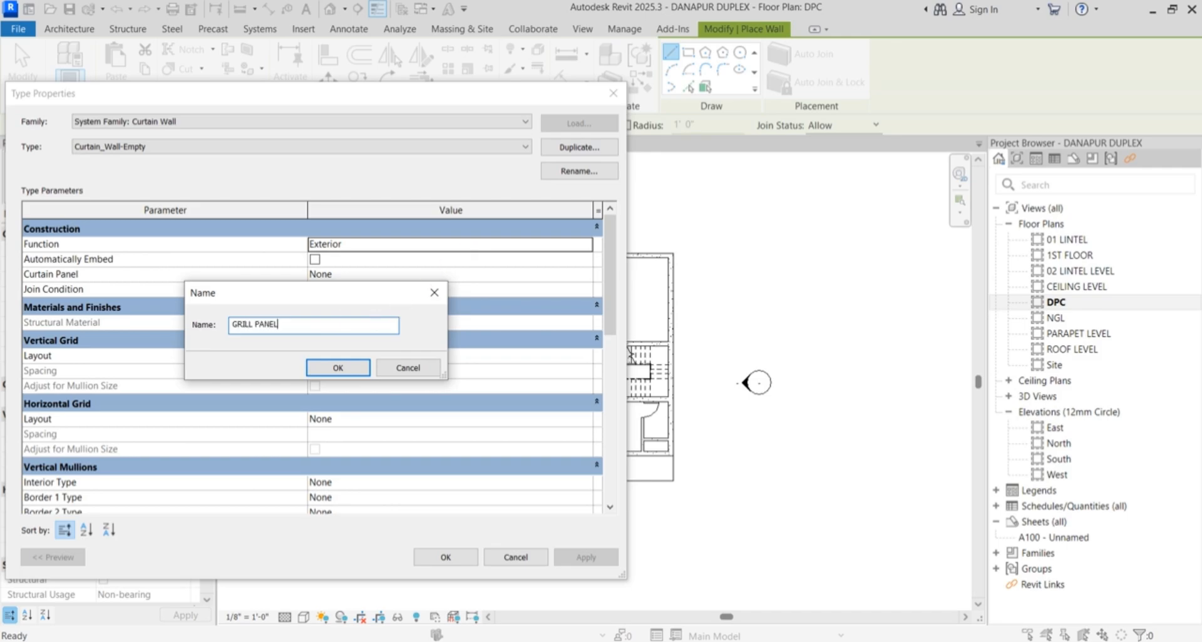
{"action": "key", "text": "Return"}
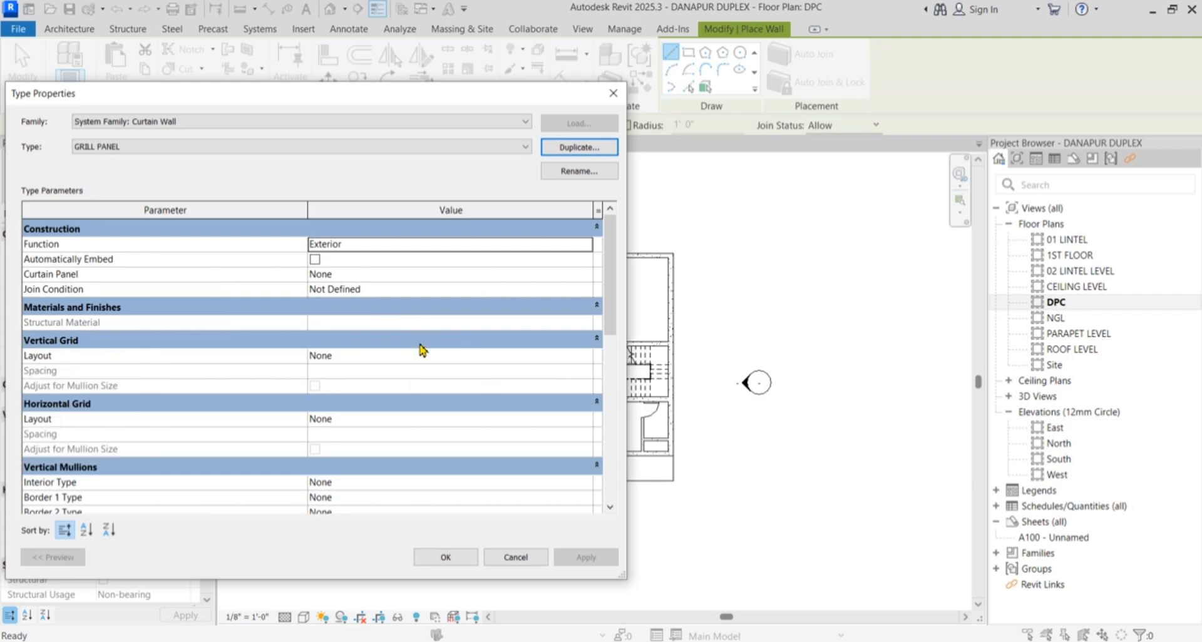
- Set the type's vertical grid layout to Fixed Distance with a spacing of 4' 0"
{"action": "left_click", "coordinate": [590, 360]}
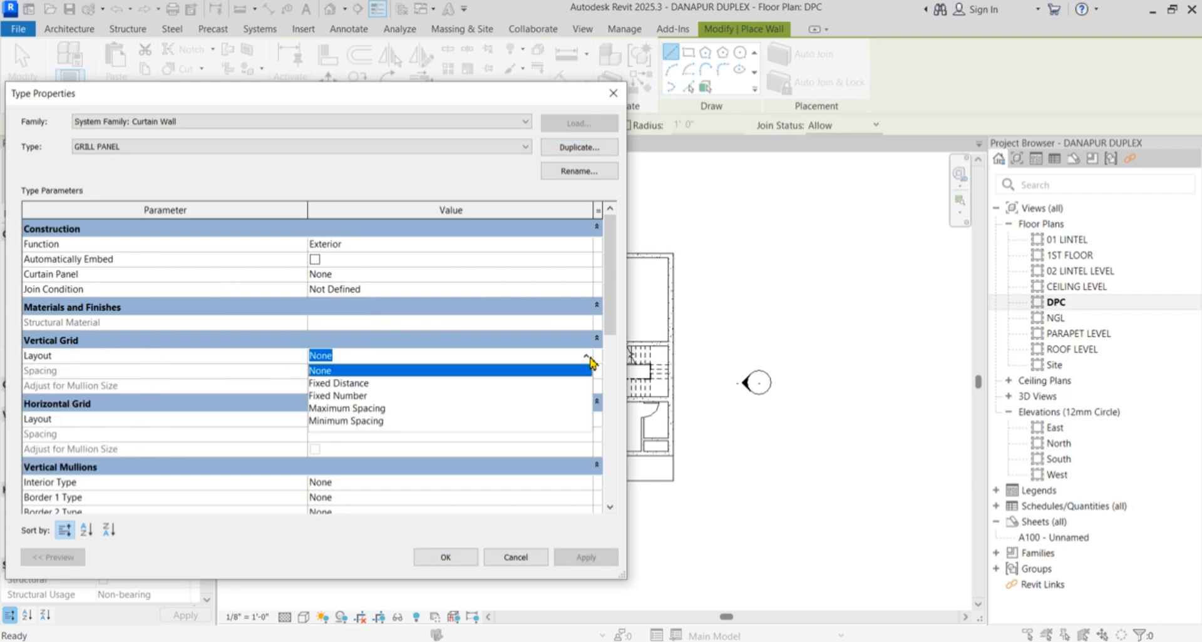
{"action": "left_click", "coordinate": [375, 385]}
{"action": "left_click", "coordinate": [362, 372]}
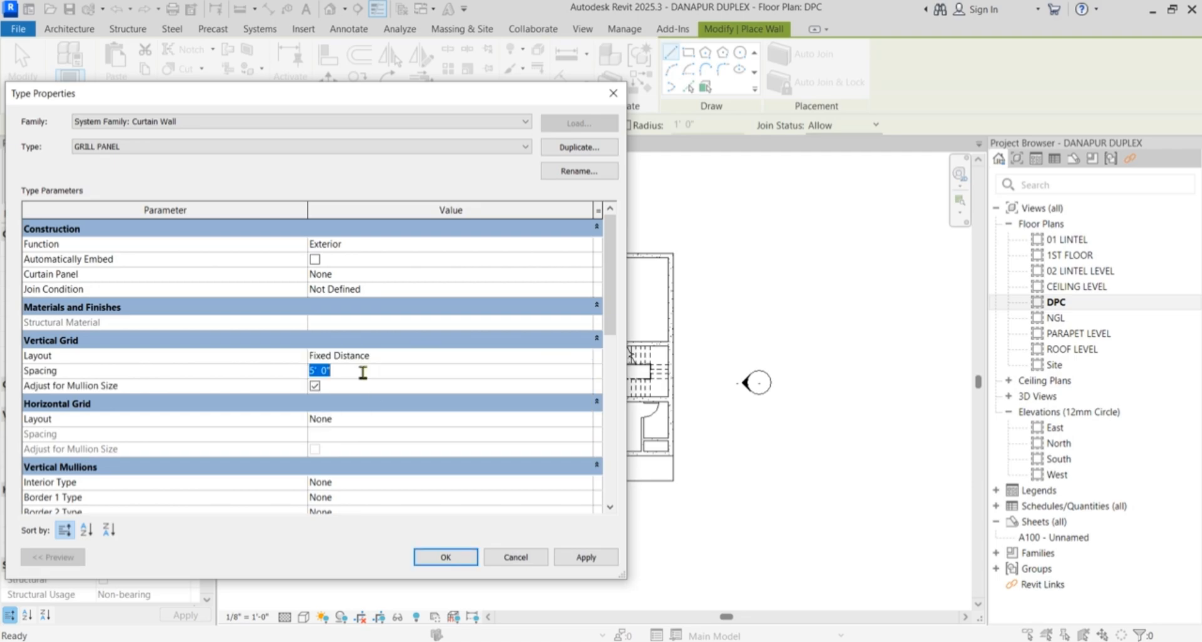
{"action": "type", "text": "4"}
{"action": "key", "text": "Return"}
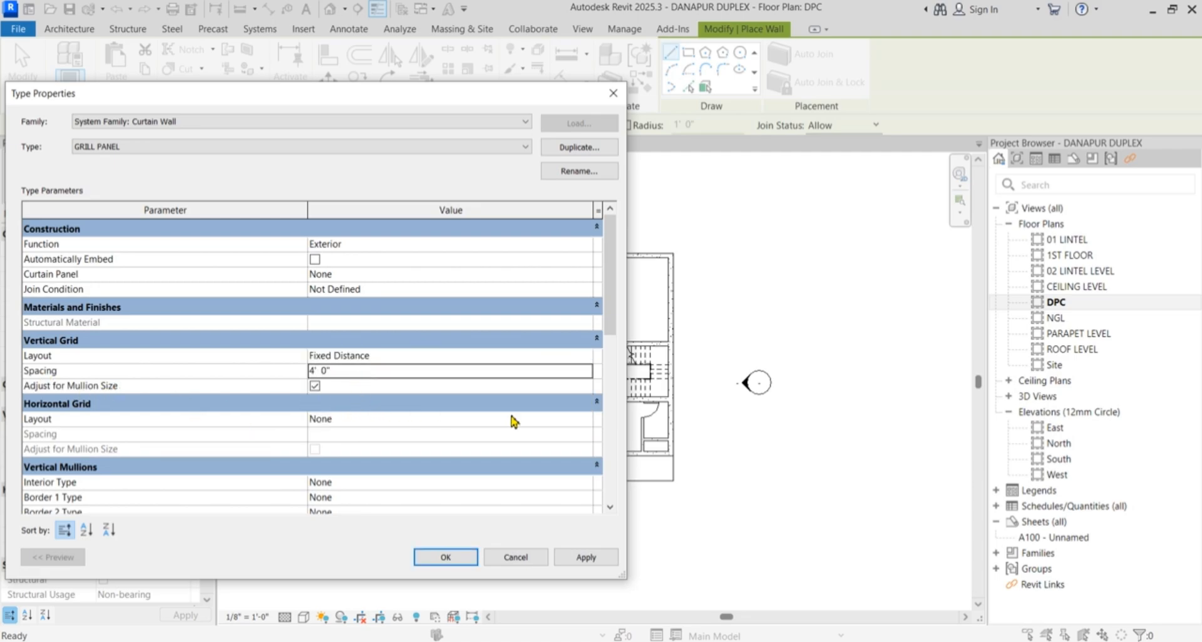
- Set the type's horizontal grid layout to Fixed Distance with a spacing of 0' 5"
{"action": "left_click", "coordinate": [592, 420]}
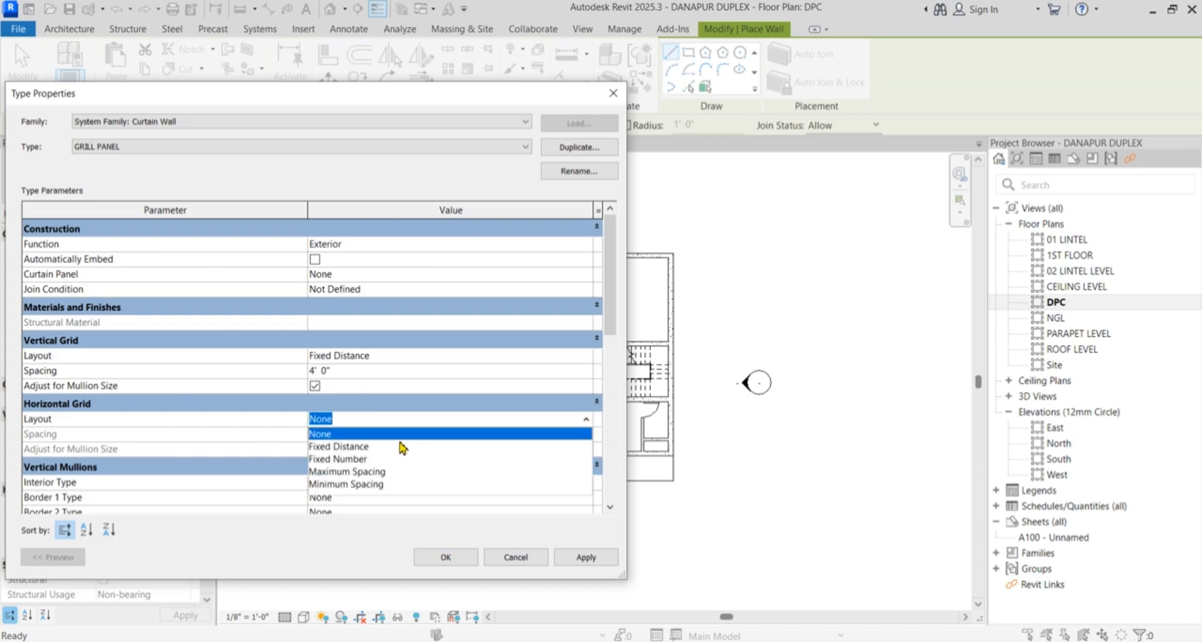
{"action": "left_click", "coordinate": [351, 446]}
{"action": "left_click", "coordinate": [363, 433]}
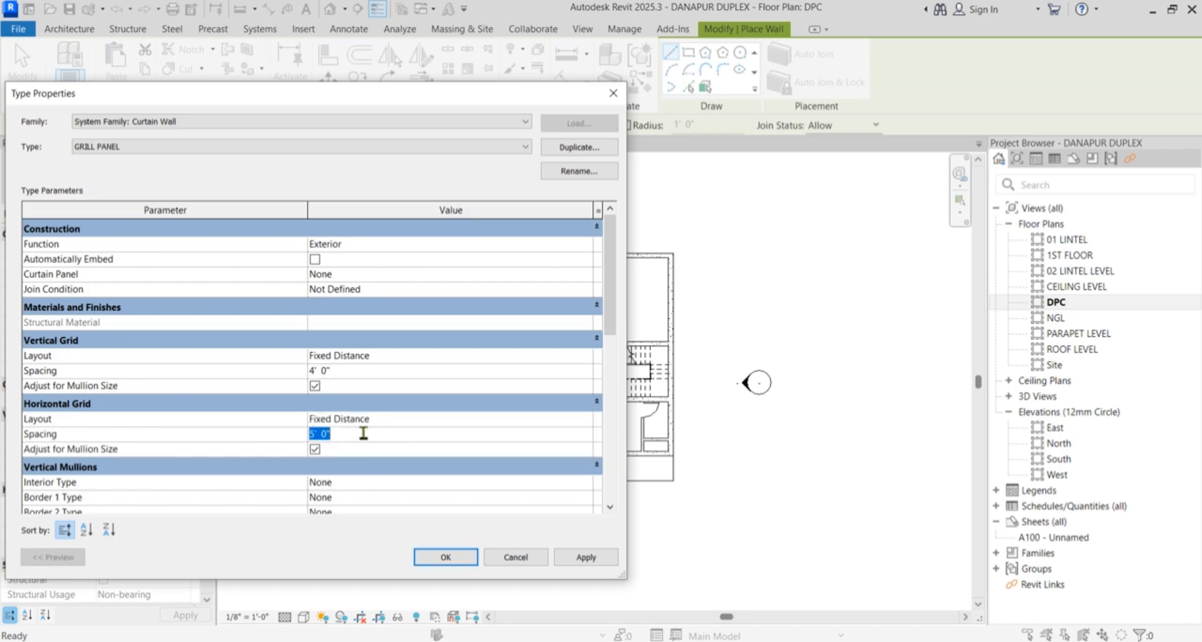
{"action": "type", "text": "0 5"}
{"action": "key", "text": "Return"}
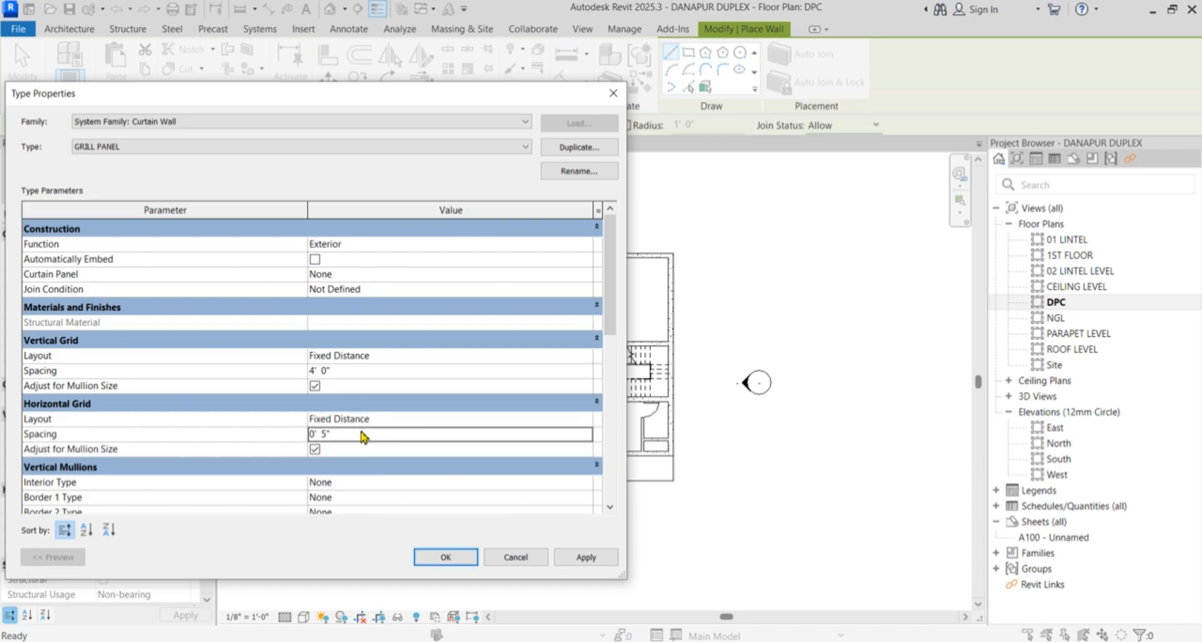
- Assign Rectangular Mullion : 50x150mm to the Border 1 and Border 2 types of the vertical mullions
{"action": "scroll", "coordinate": [404, 387], "scroll_direction": "down", "scroll_amount": 1}
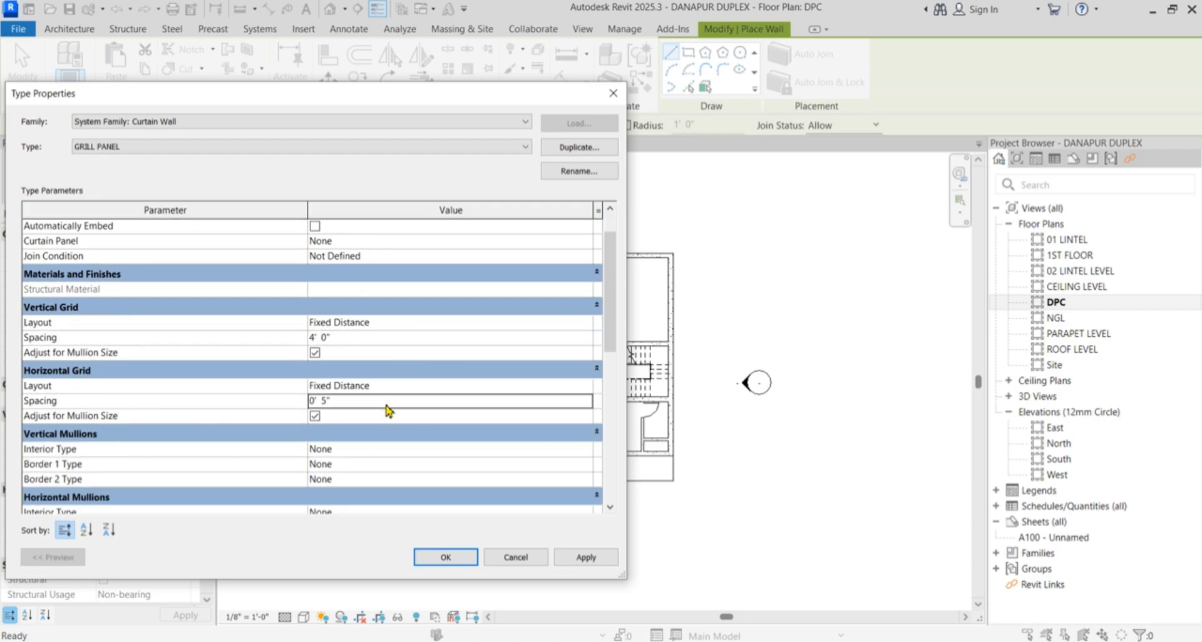
{"action": "scroll", "coordinate": [329, 383], "scroll_direction": "down", "scroll_amount": 1}
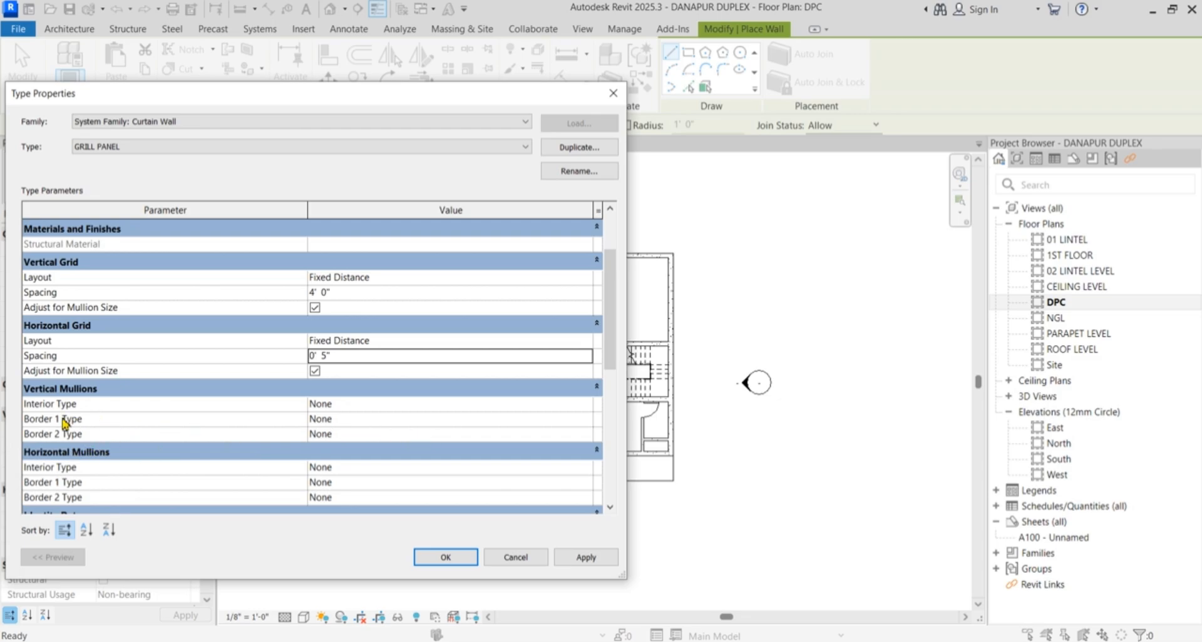
{"action": "left_click", "coordinate": [580, 420]}
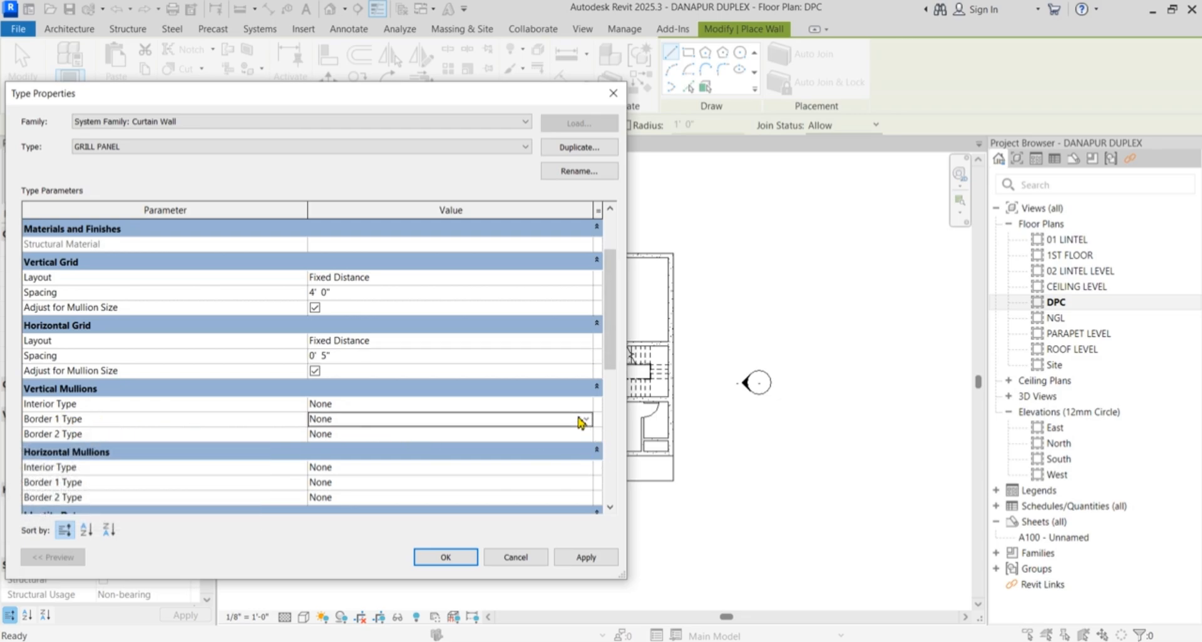
{"action": "left_click", "coordinate": [587, 421]}
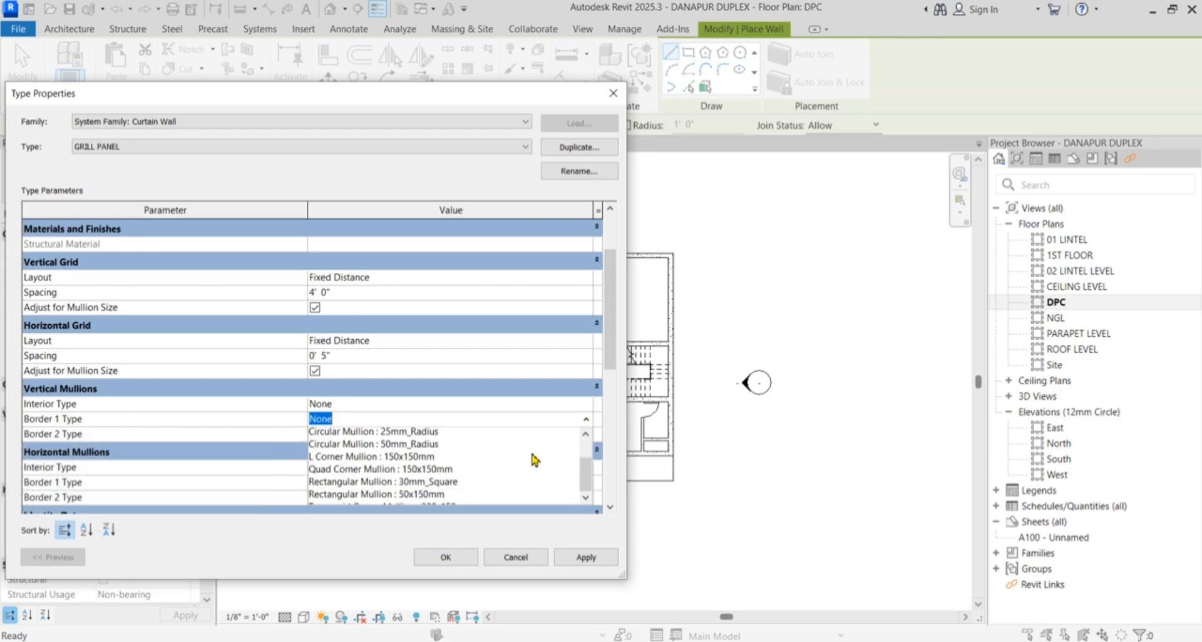
{"action": "scroll", "coordinate": [416, 481], "scroll_direction": "down", "scroll_amount": 1}
{"action": "left_click", "coordinate": [424, 473]}
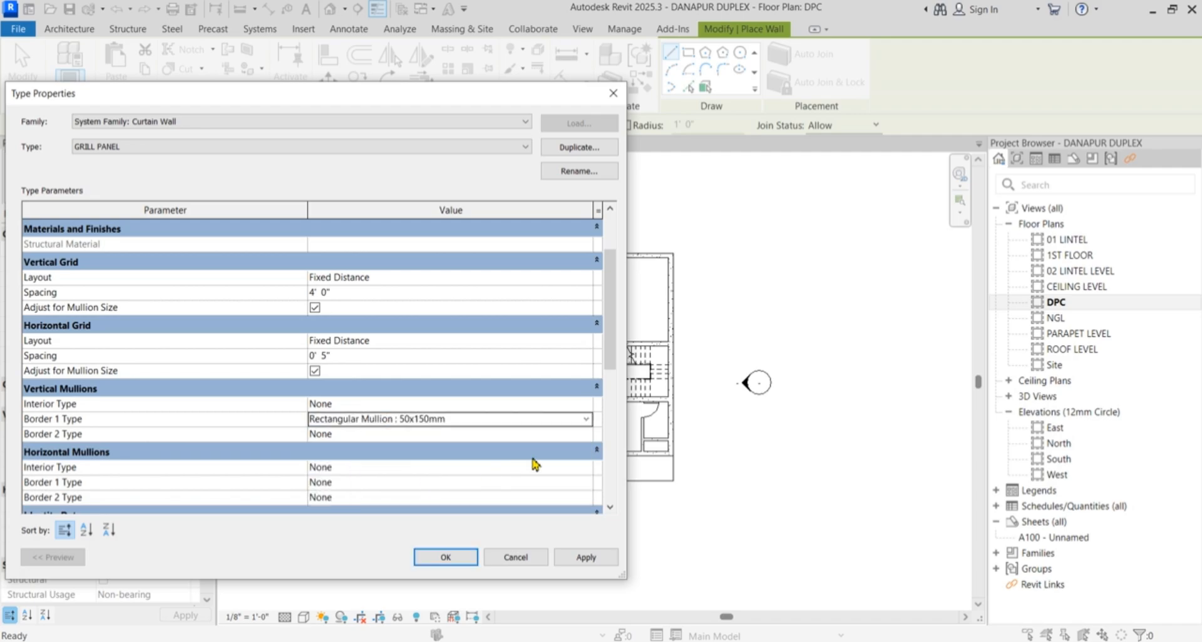
{"action": "left_click", "coordinate": [586, 434]}
{"action": "scroll", "coordinate": [482, 458], "scroll_direction": "down", "scroll_amount": 1}
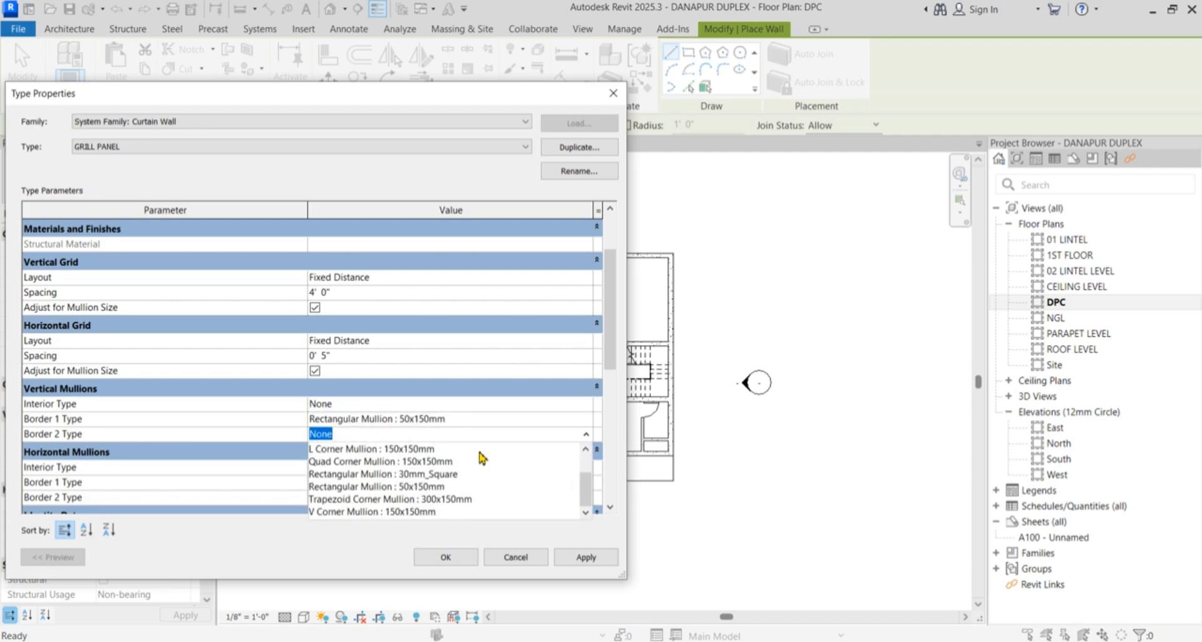
{"action": "left_click", "coordinate": [438, 488]}
- Assign Rectangular Mullion : 50x150mm to the Border 1 and Border 2 types of the horizontal mullions
{"action": "scroll", "coordinate": [509, 370], "scroll_direction": "down", "scroll_amount": 2}
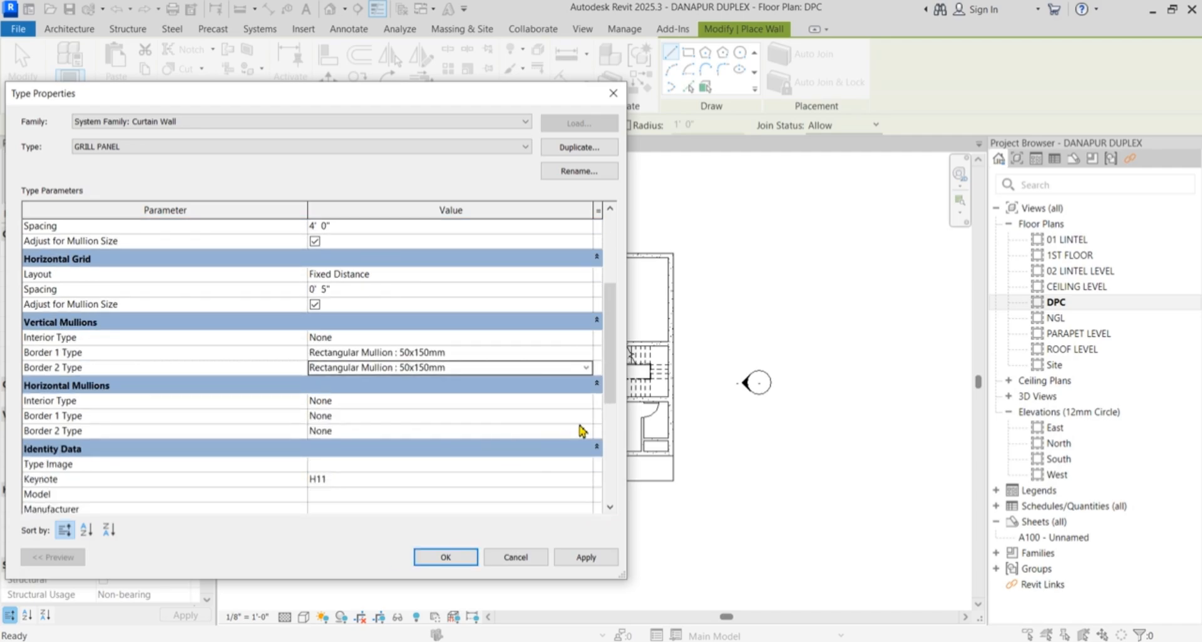
{"action": "left_click", "coordinate": [582, 415]}
{"action": "left_click", "coordinate": [586, 416]}
{"action": "scroll", "coordinate": [448, 474], "scroll_direction": "down", "scroll_amount": 1}
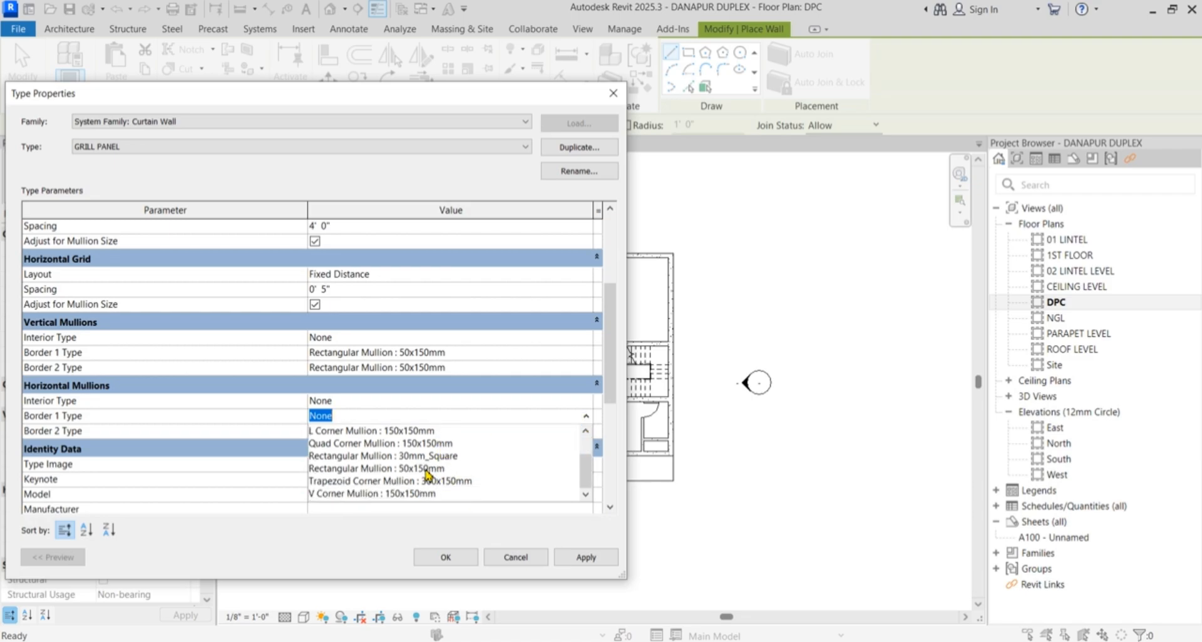
{"action": "left_click", "coordinate": [430, 470]}
{"action": "left_click", "coordinate": [582, 431]}
{"action": "left_click", "coordinate": [586, 431]}
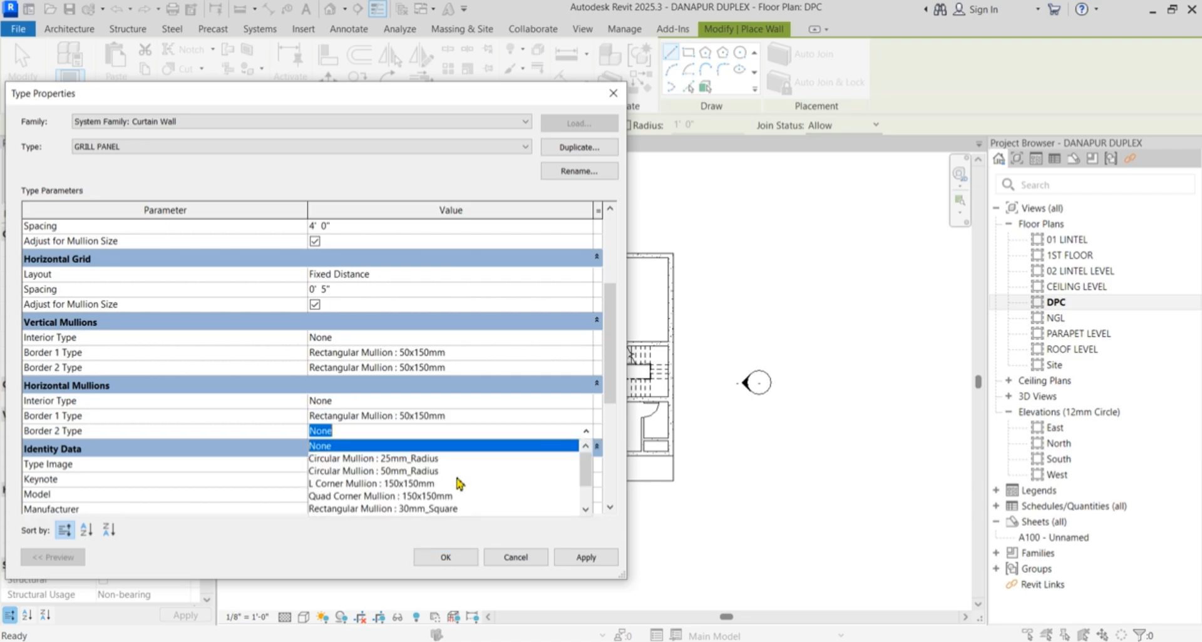
{"action": "scroll", "coordinate": [442, 483], "scroll_direction": "down", "scroll_amount": 1}
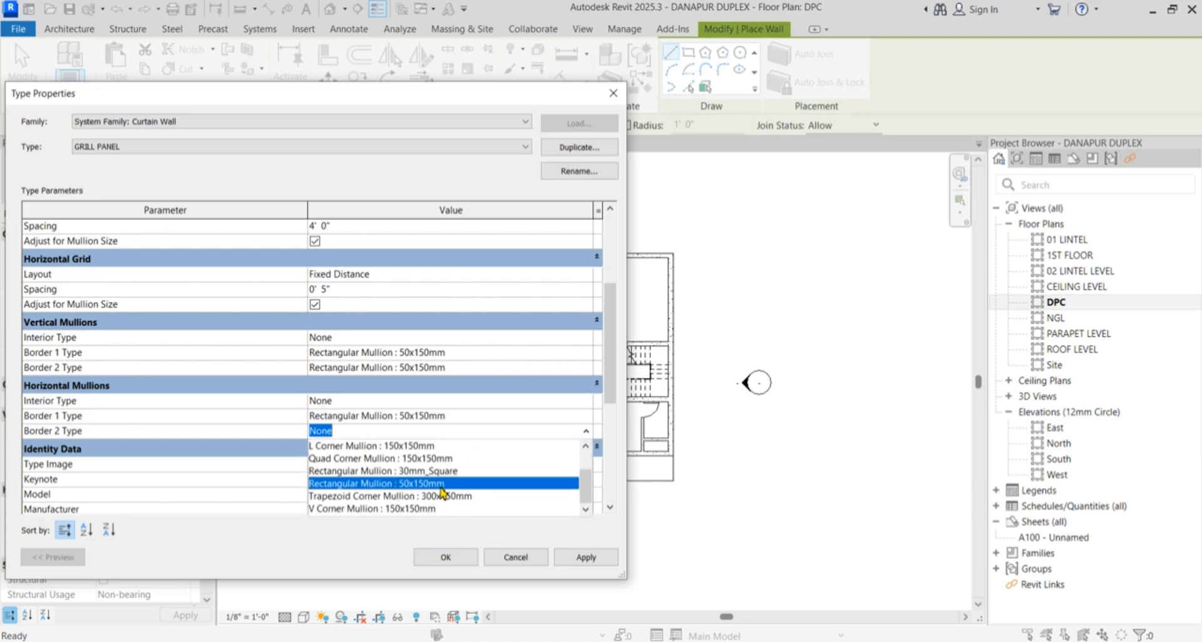
{"action": "left_click", "coordinate": [441, 485]}
- Enable automatic embedding, choose 5- GRILL PANEL as the curtain panel, and apply the GRILL PANEL type properties
{"action": "scroll", "coordinate": [451, 466], "scroll_direction": "up", "scroll_amount": 5}
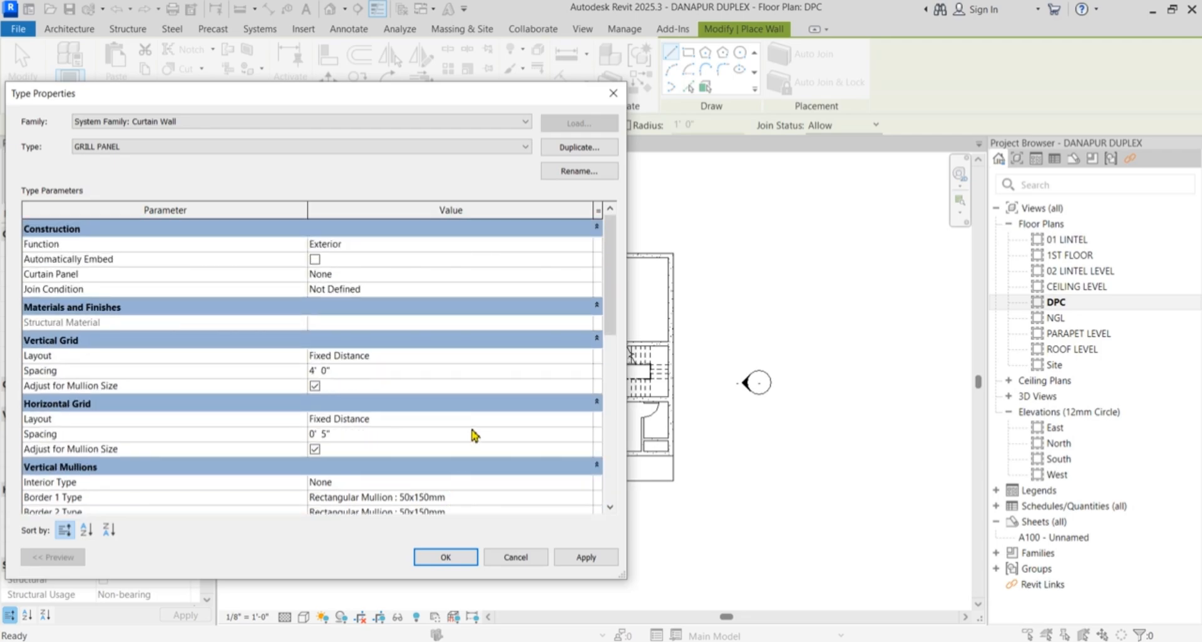
{"action": "left_click", "coordinate": [321, 262]}
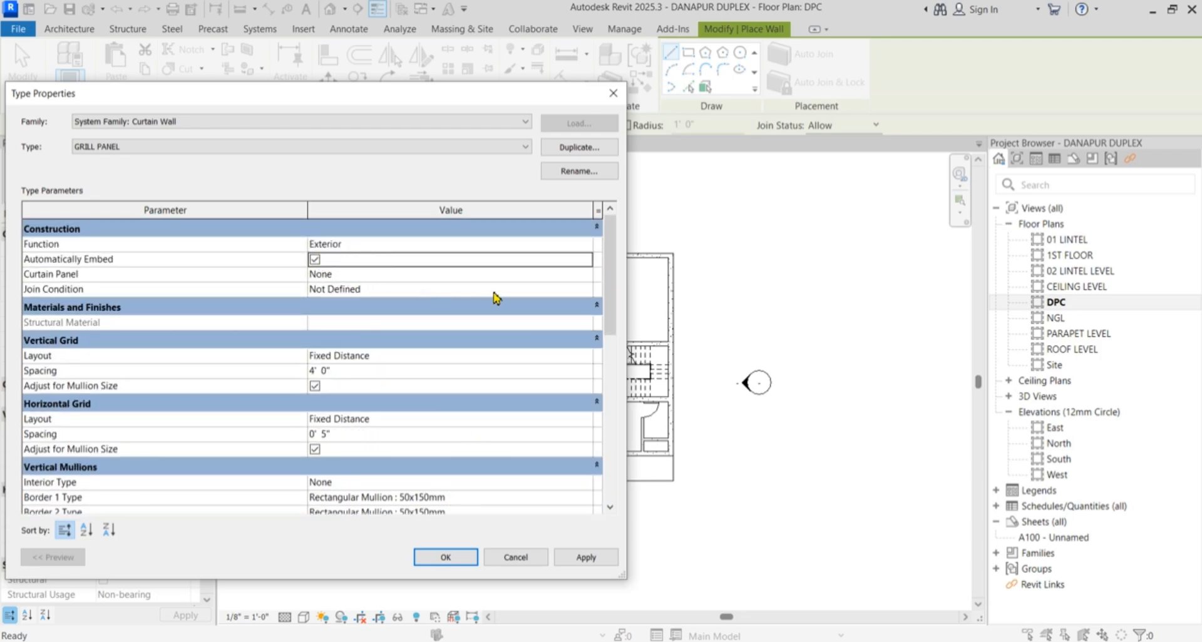
{"action": "left_click", "coordinate": [594, 279]}
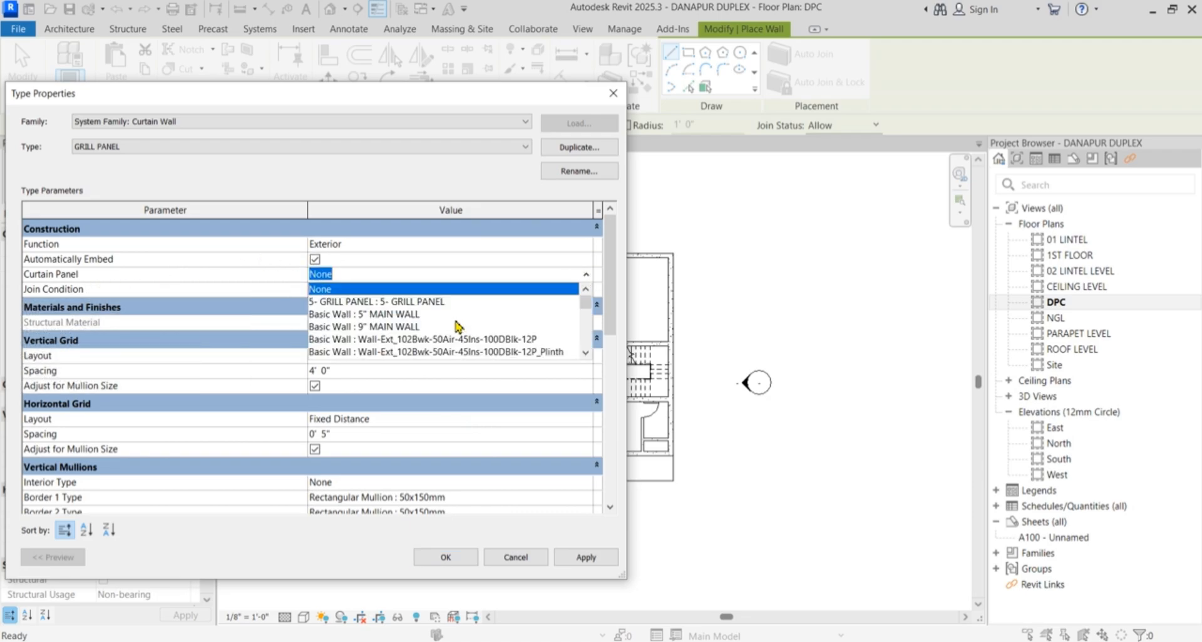
{"action": "left_click", "coordinate": [426, 303]}
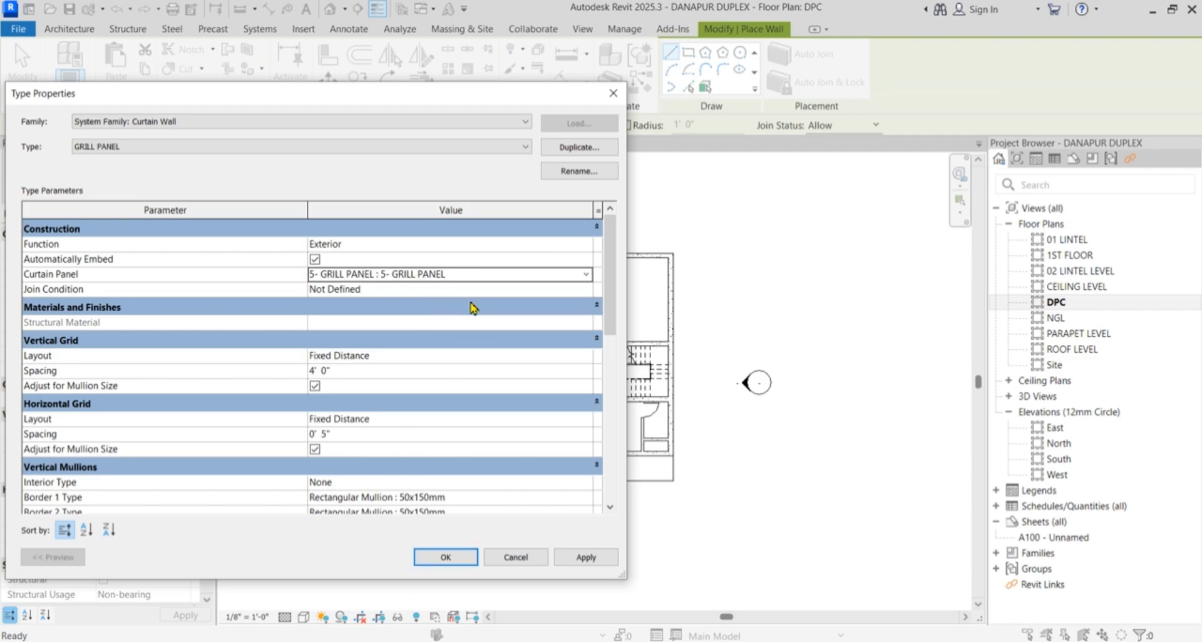
{"action": "left_click", "coordinate": [583, 554]}
{"action": "left_click", "coordinate": [452, 554]}
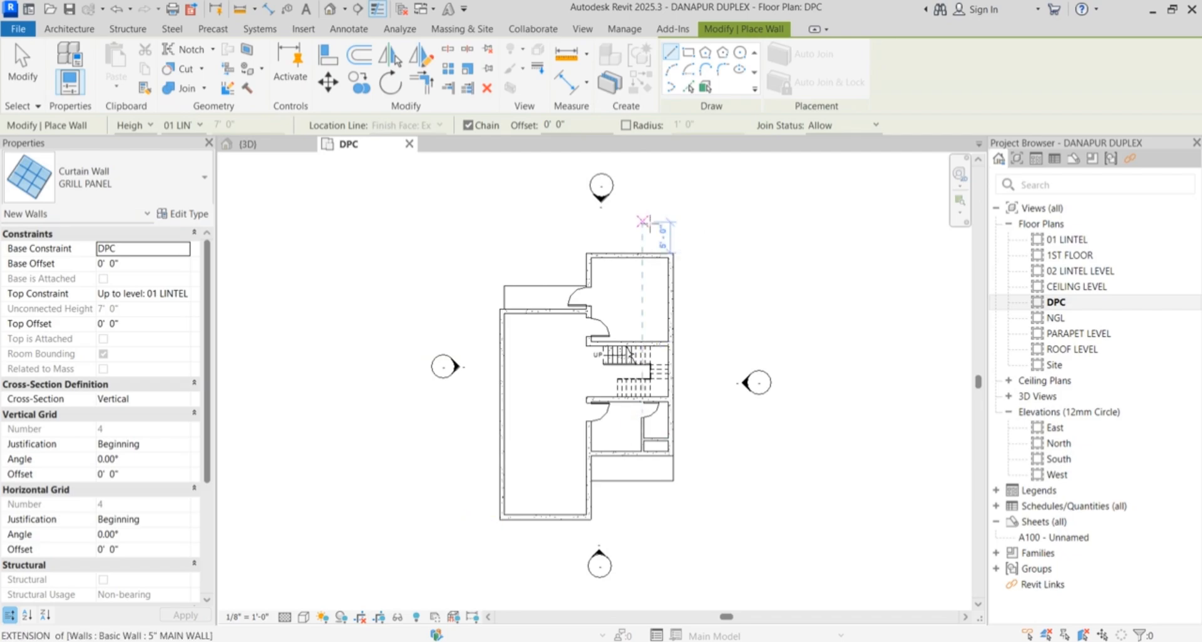
- Draw two GRILL PANEL walls inside the east 9" wall: about 1'-6" long at the small shaft and about 2'-6" long at the room north of it
{"action": "scroll", "coordinate": [650, 228], "scroll_direction": "up", "scroll_amount": 3}
{"action": "scroll", "coordinate": [632, 244], "scroll_direction": "down", "scroll_amount": 2}
{"action": "scroll", "coordinate": [692, 430], "scroll_direction": "up", "scroll_amount": 2}
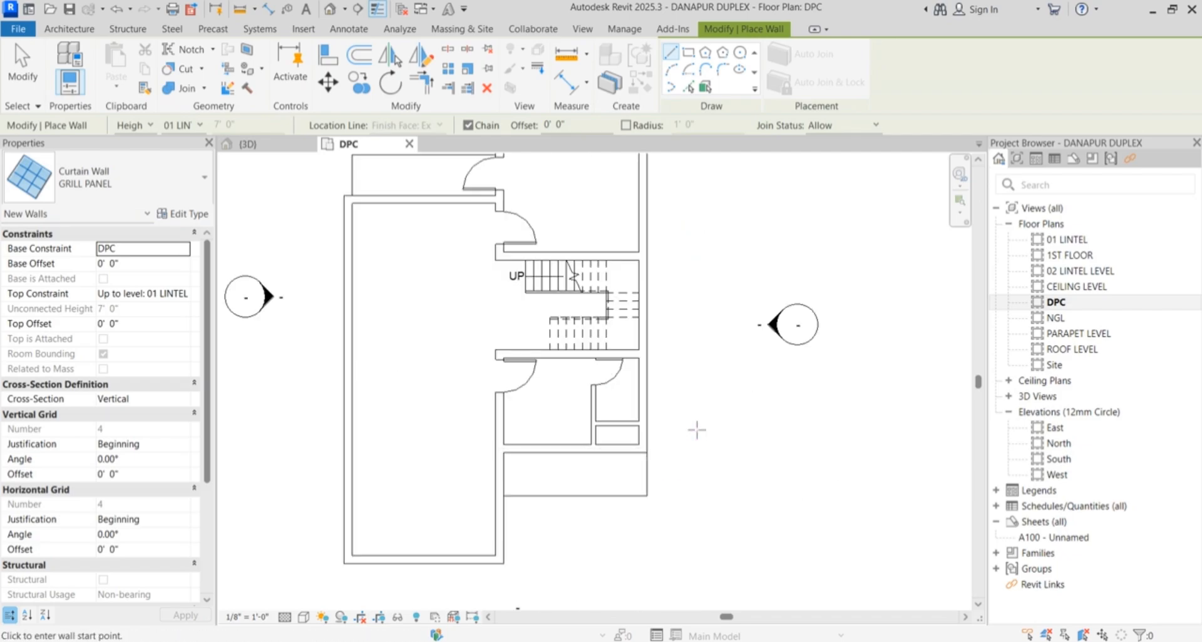
{"action": "scroll", "coordinate": [651, 389], "scroll_direction": "up", "scroll_amount": 2}
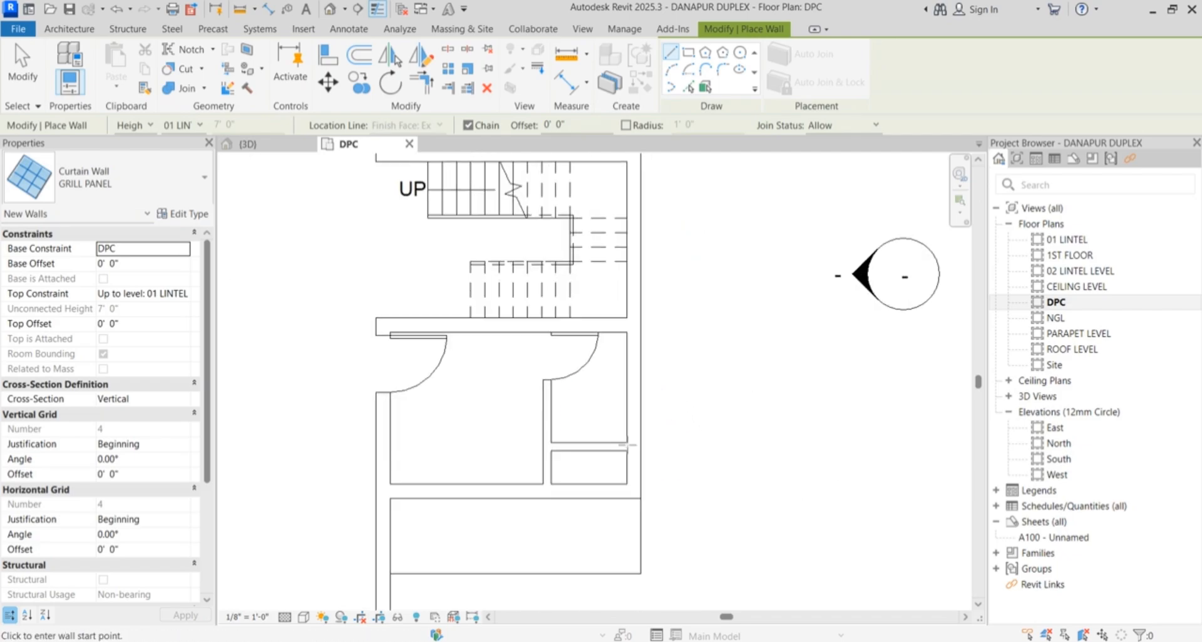
{"action": "scroll", "coordinate": [634, 455], "scroll_direction": "up", "scroll_amount": 2}
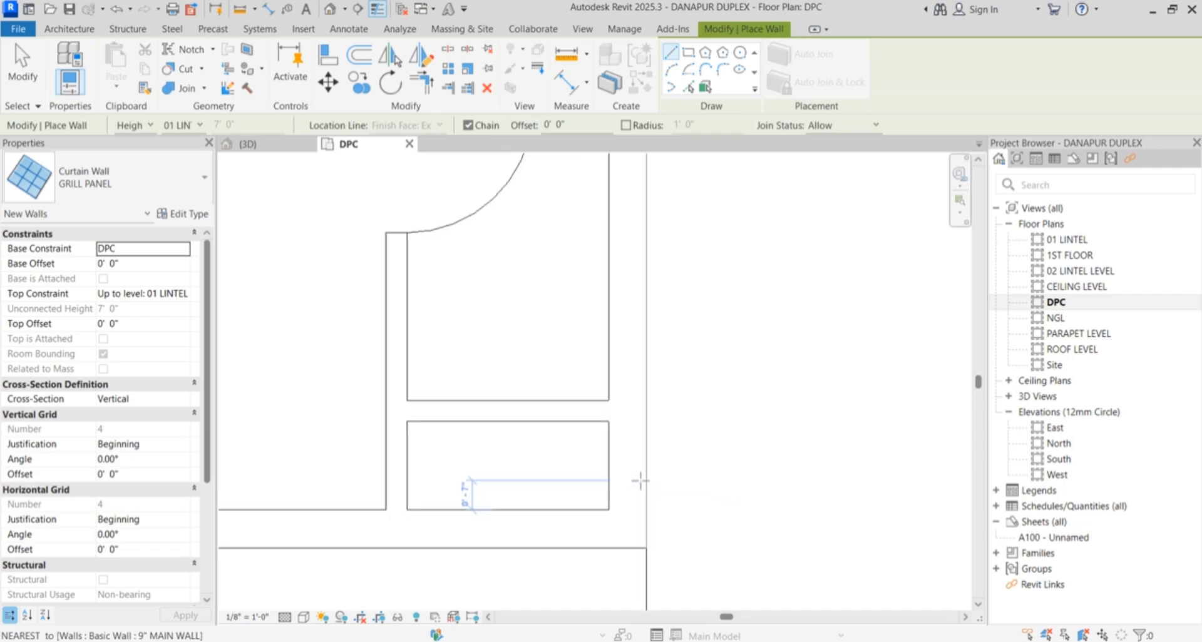
{"action": "left_click", "coordinate": [627, 425]}
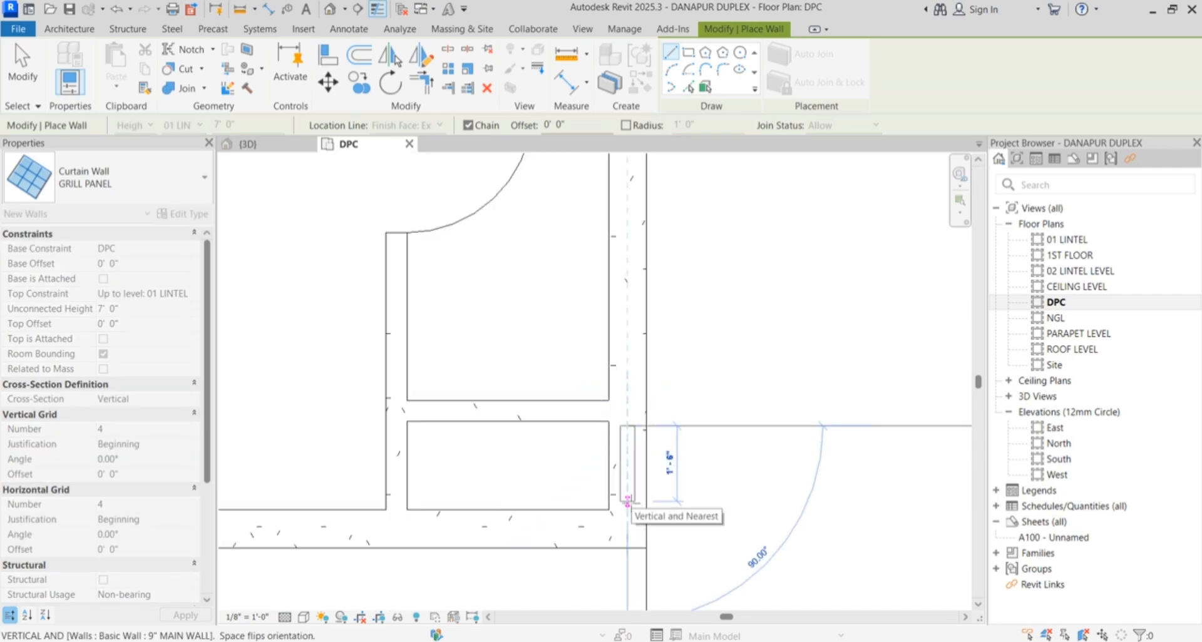
{"action": "left_click", "coordinate": [656, 526]}
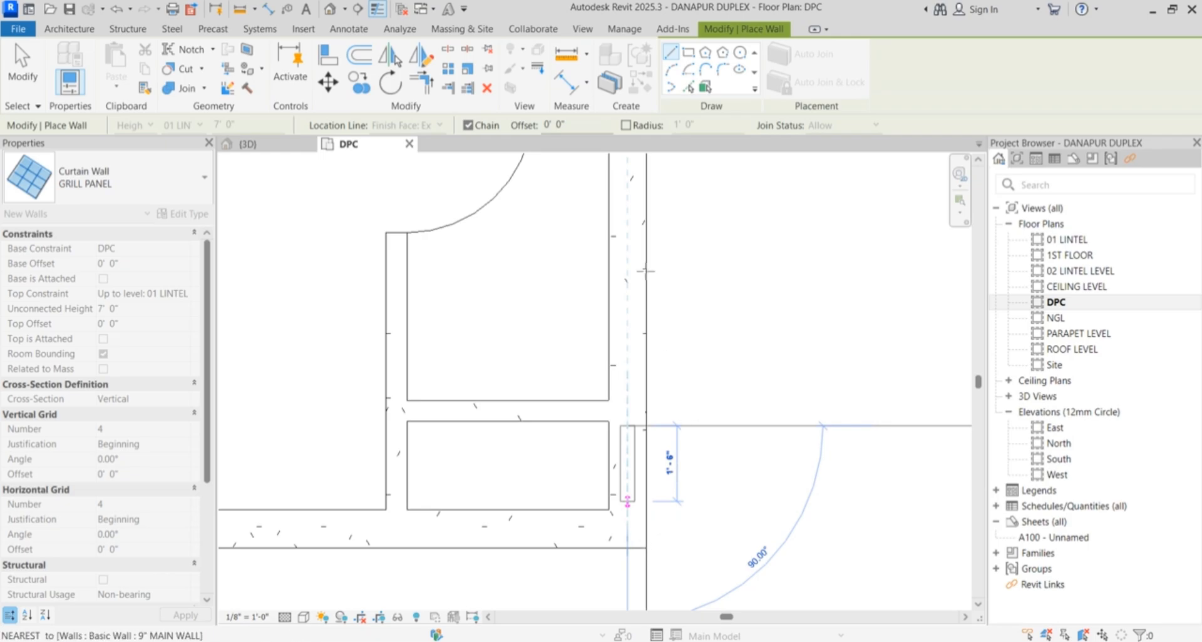
{"action": "scroll", "coordinate": [655, 527], "scroll_direction": "down", "scroll_amount": 2}
{"action": "key", "text": "Escape"}
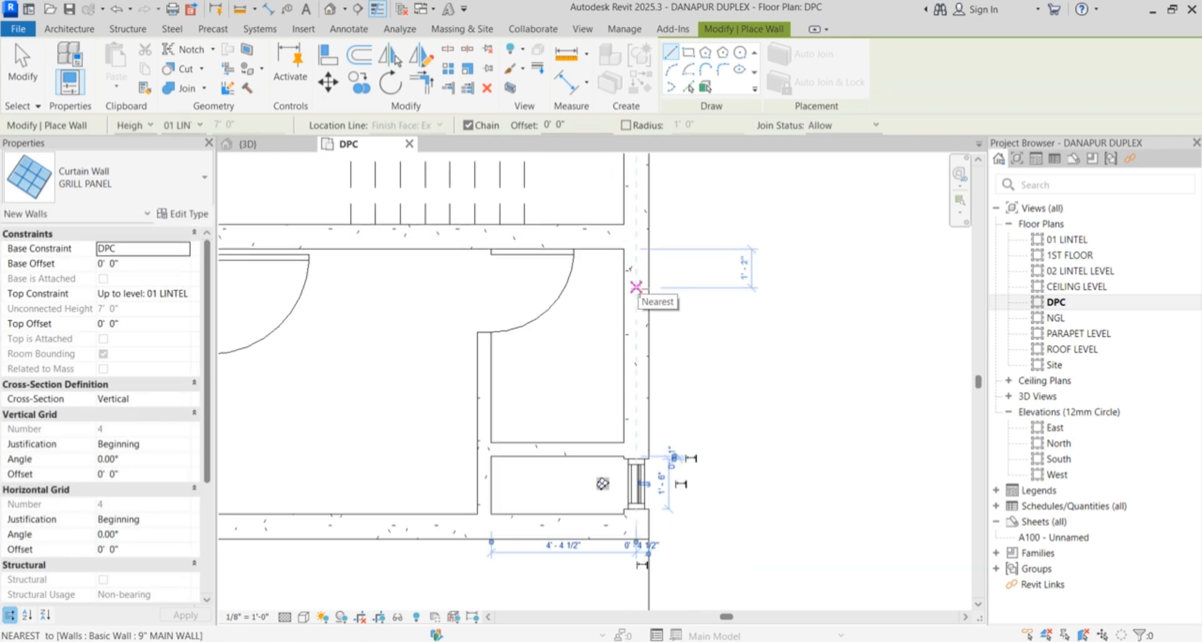
{"action": "left_click", "coordinate": [636, 286]}
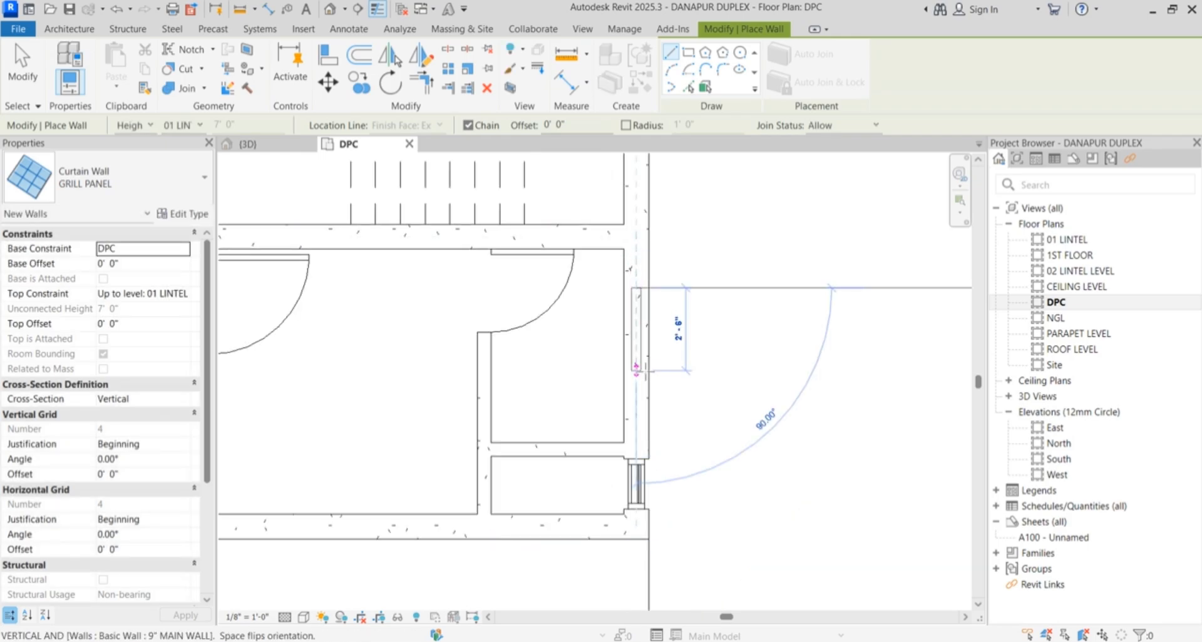
{"action": "left_click", "coordinate": [651, 374]}
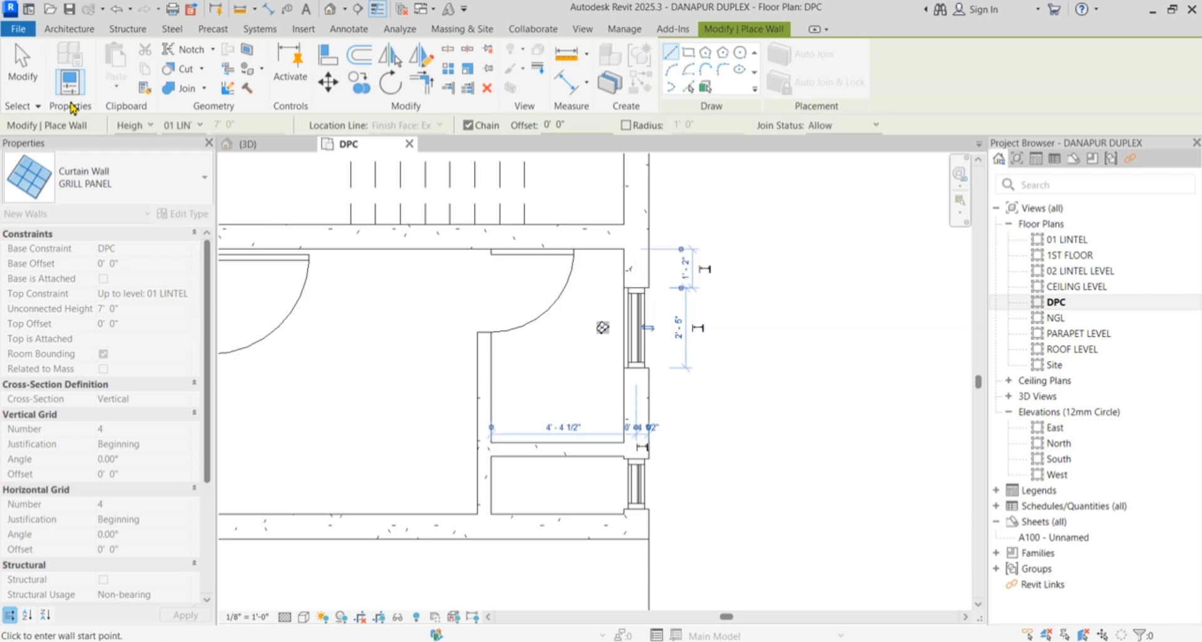
- End wall placement and open the 3D view at the two grill openings in the exterior wall
{"action": "key", "text": "Escape"}
{"action": "key", "text": "Escape"}
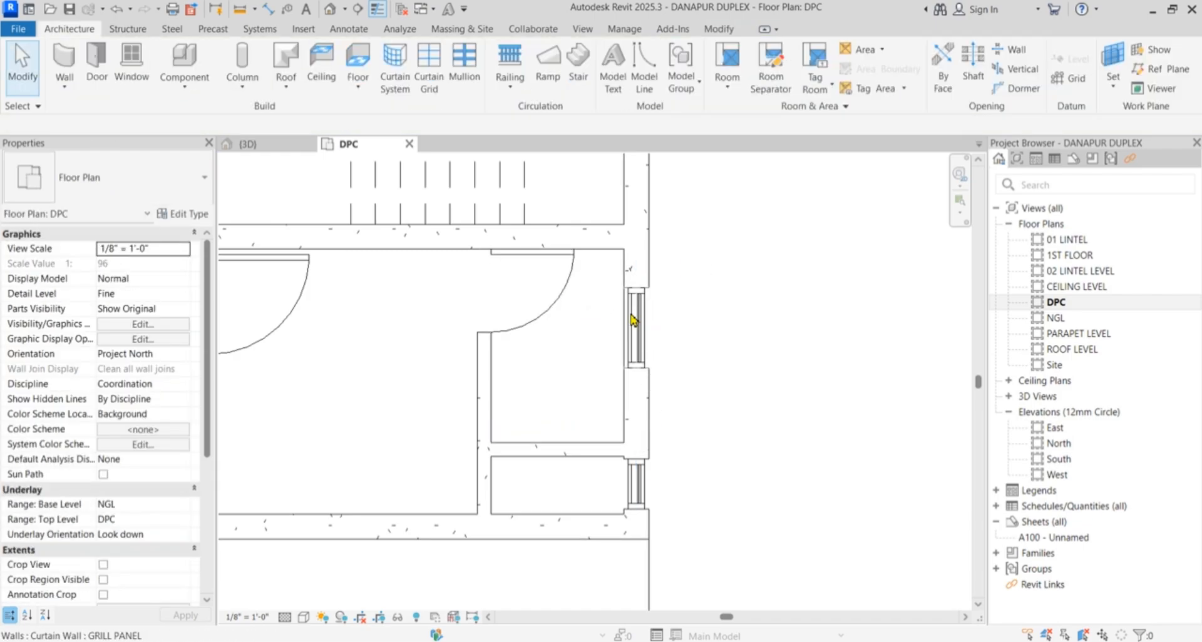
{"action": "left_click", "coordinate": [330, 9]}
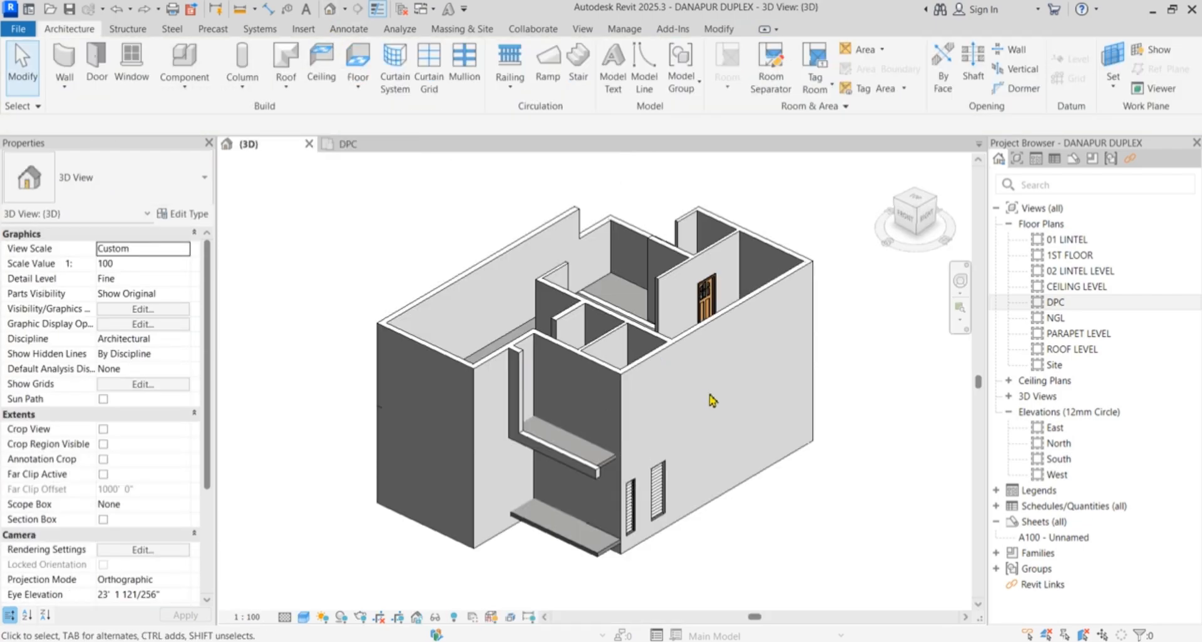
{"action": "scroll", "coordinate": [491, 237], "scroll_direction": "down", "scroll_amount": 2}
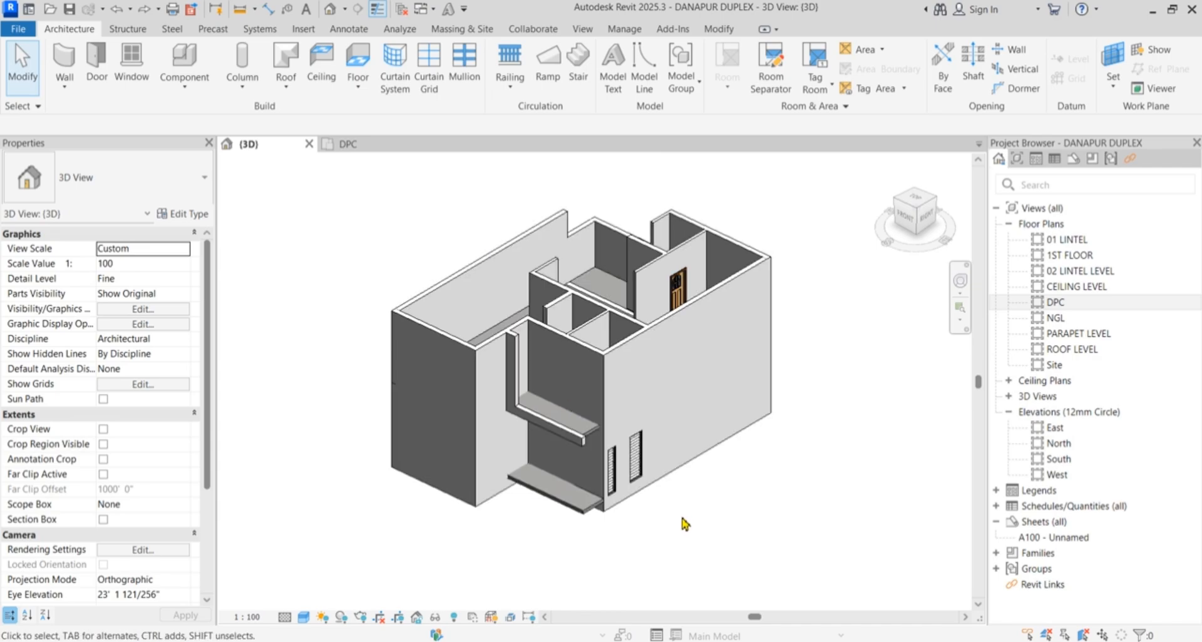
{"action": "scroll", "coordinate": [685, 524], "scroll_direction": "up", "scroll_amount": 6}
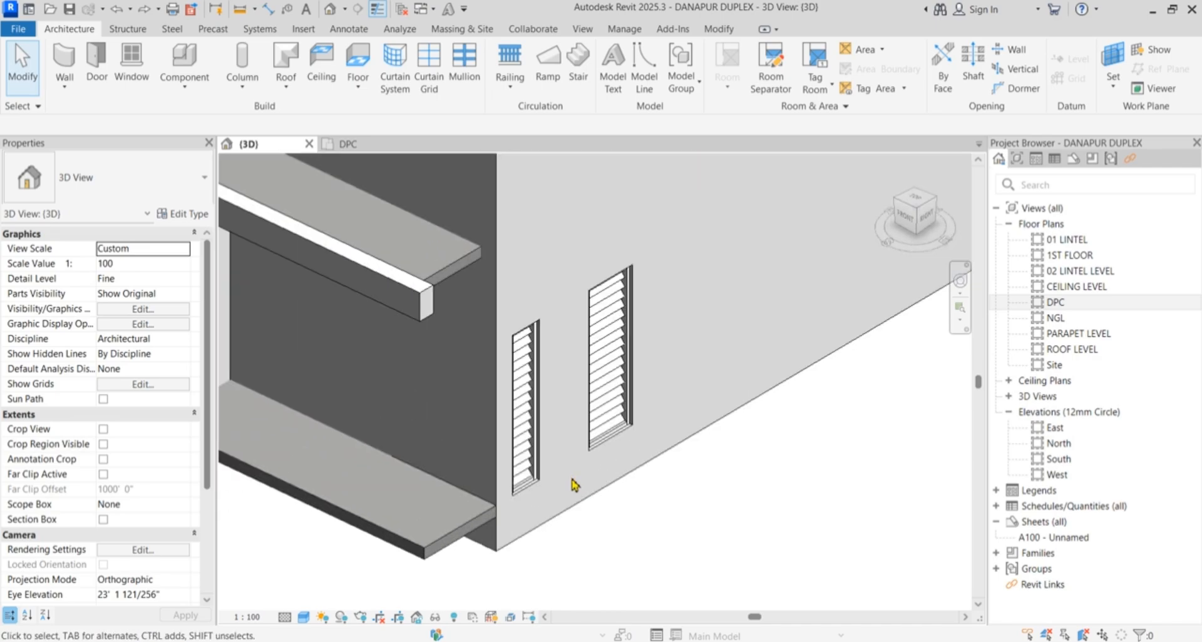
{"action": "scroll", "coordinate": [540, 479], "scroll_direction": "up", "scroll_amount": 5}
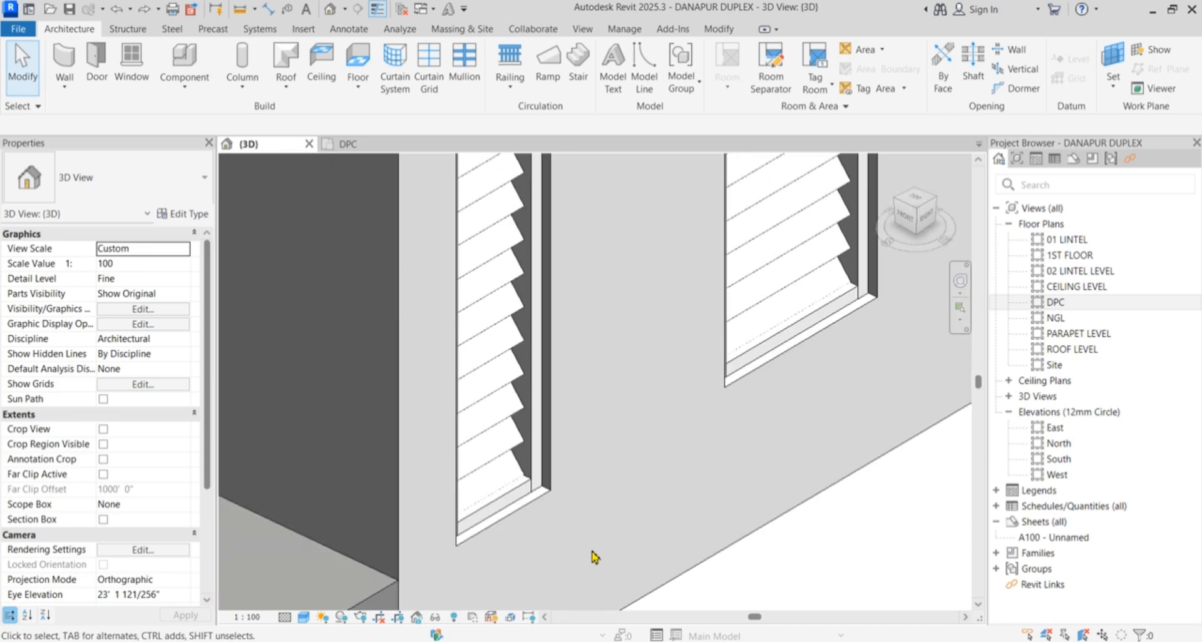
- Set the top constraint of the narrow GRILL PANEL curtain wall to Up to level: 02 LINTEL LEVEL
{"action": "left_click", "coordinate": [519, 488]}
{"action": "scroll", "coordinate": [523, 495], "scroll_direction": "down", "scroll_amount": 2}
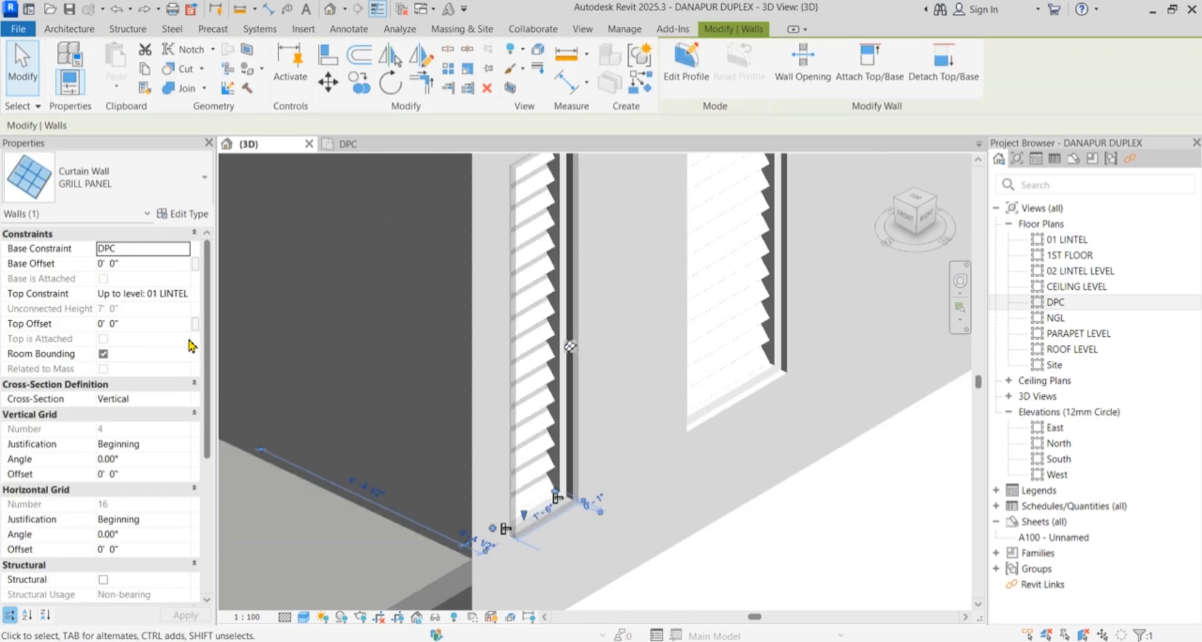
{"action": "left_click", "coordinate": [187, 297]}
{"action": "left_click", "coordinate": [187, 297]}
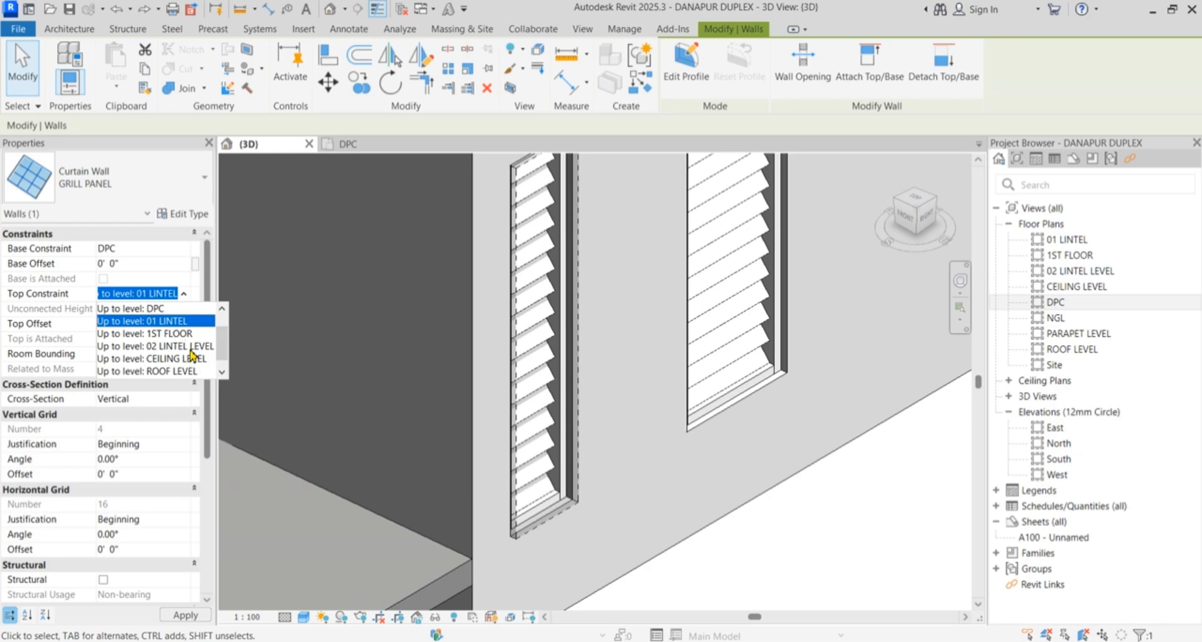
{"action": "left_click", "coordinate": [190, 348]}
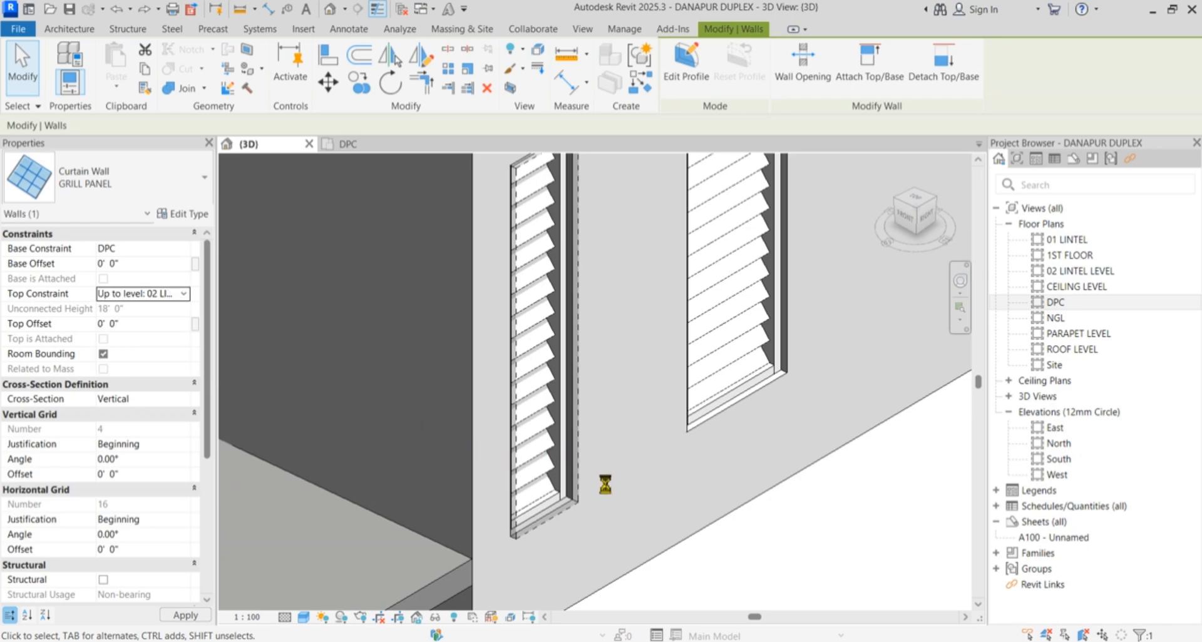
{"action": "key", "text": "Escape"}
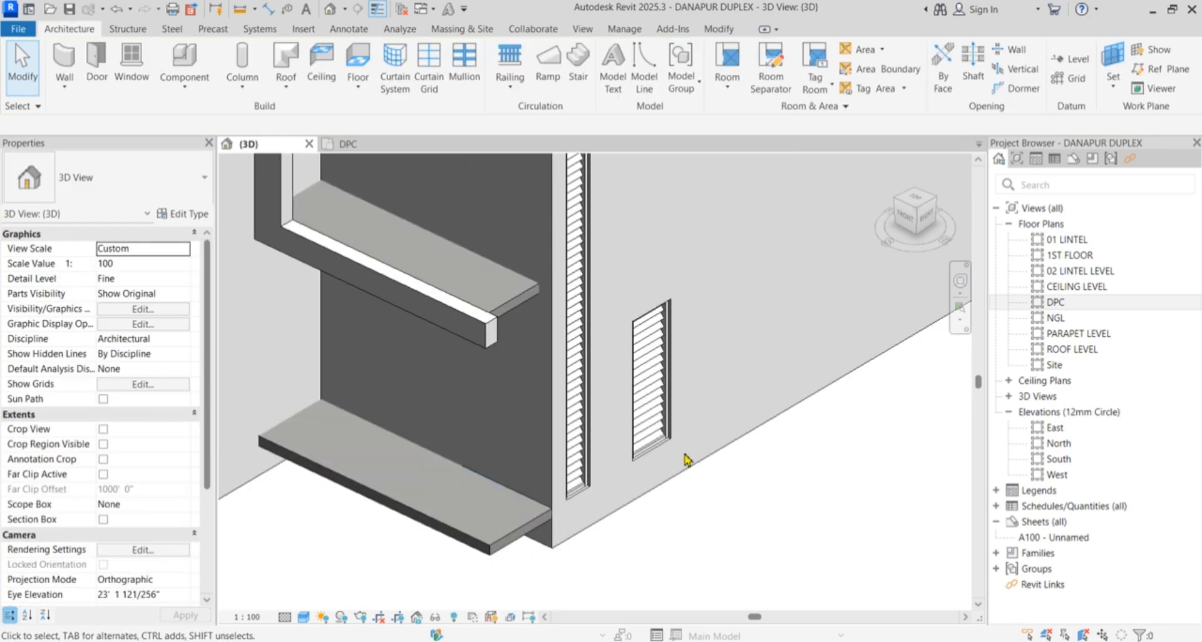
- Raise the wider GRILL PANEL curtain wall by setting its top constraint to Up to level: 02 LINTEL LEVEL
{"action": "scroll", "coordinate": [684, 458], "scroll_direction": "up", "scroll_amount": 3}
{"action": "left_click", "coordinate": [656, 424]}
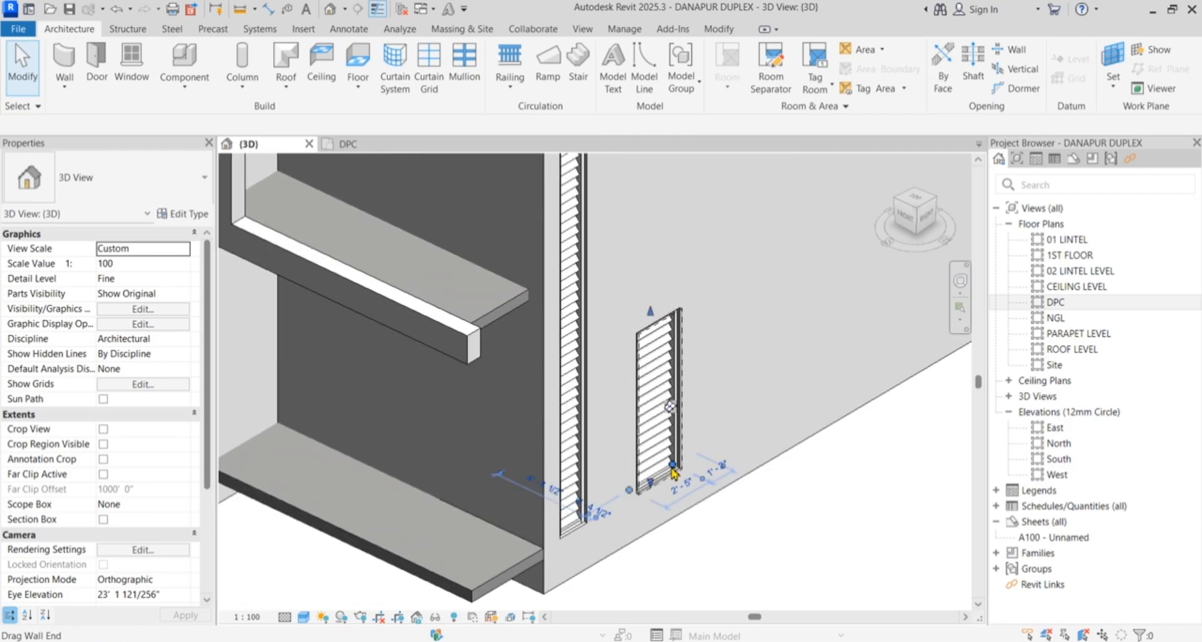
{"action": "left_click", "coordinate": [187, 293]}
{"action": "left_click", "coordinate": [184, 293]}
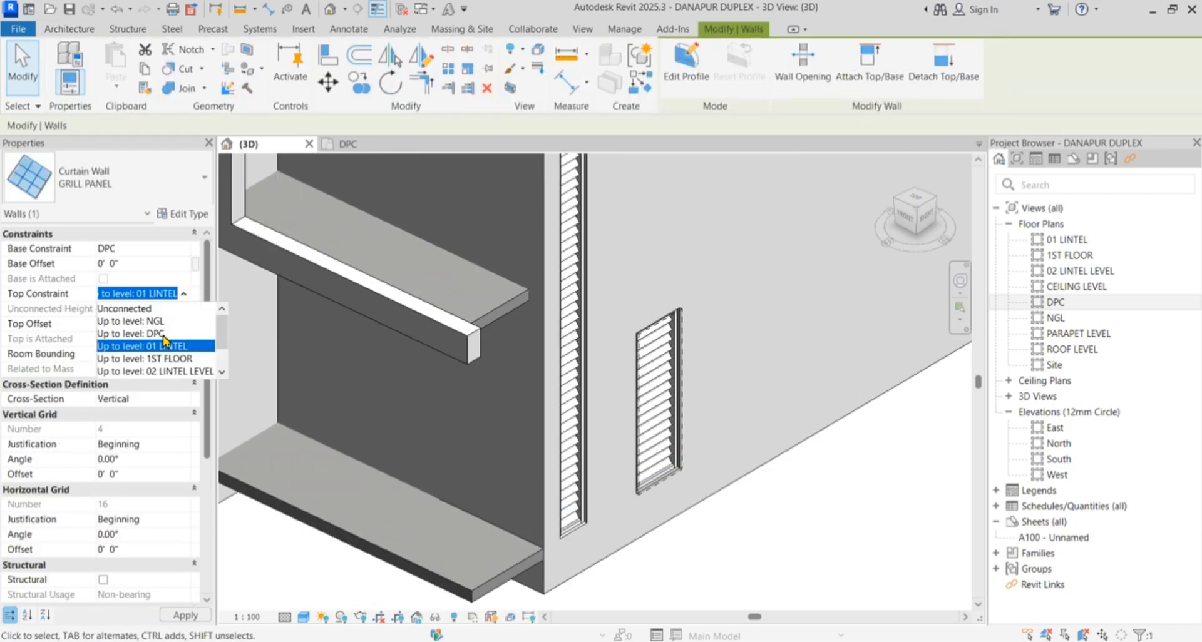
{"action": "left_click", "coordinate": [178, 372]}
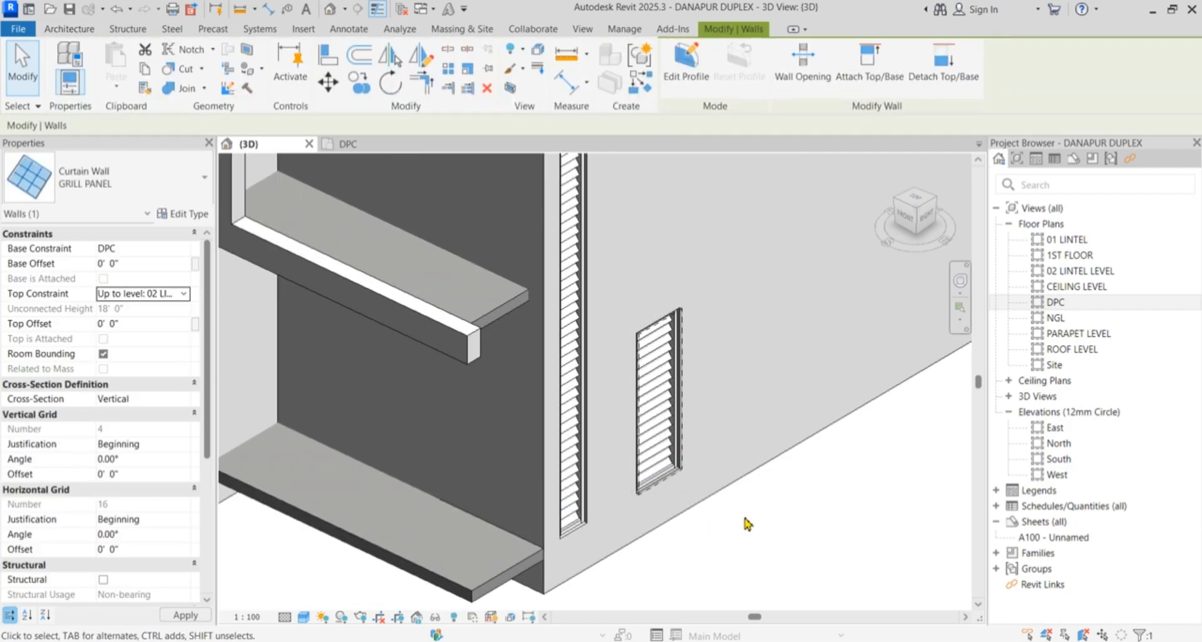
{"action": "left_click", "coordinate": [828, 500]}
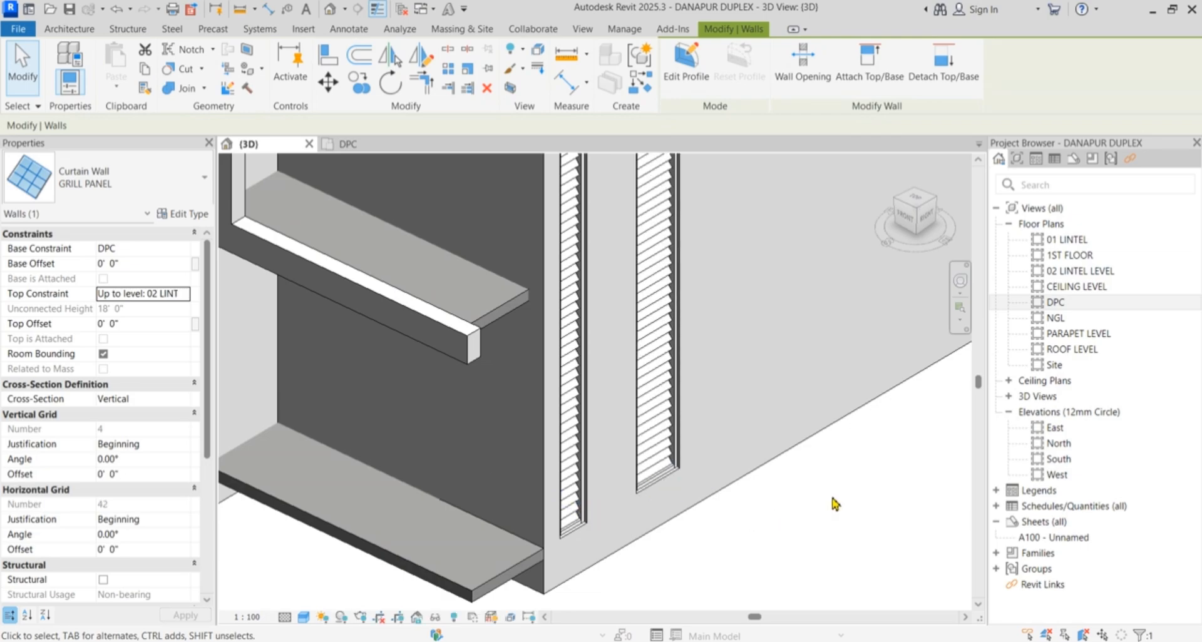
- Examine both extended grills in 3D, including the louvres and the mullion joints at their bottom corners
{"action": "scroll", "coordinate": [610, 483], "scroll_direction": "down", "scroll_amount": 3}
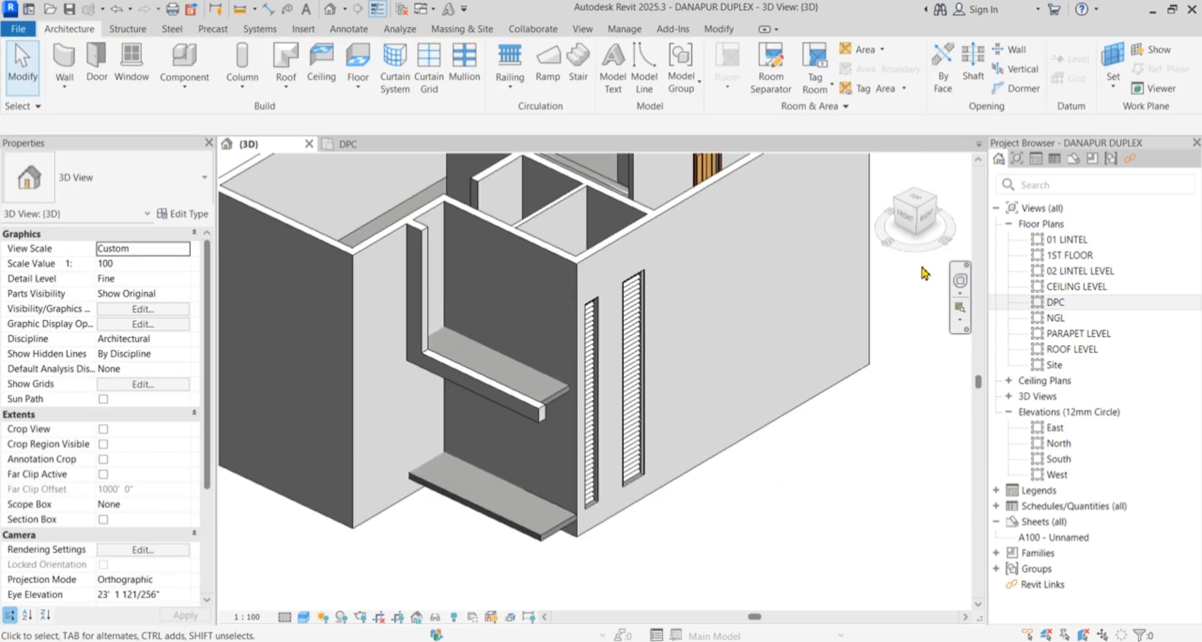
{"action": "left_click", "coordinate": [938, 201]}
{"action": "middle_click_drag", "start_coordinate": [725, 303], "coordinate": [940, 329], "text": "shift"}
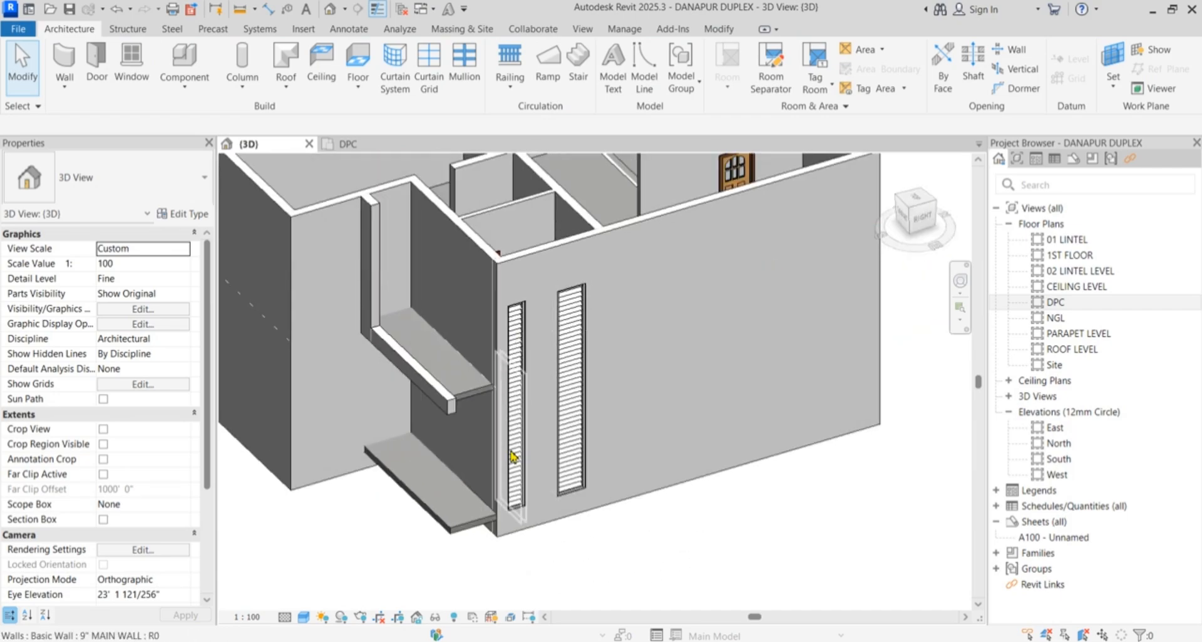
{"action": "scroll", "coordinate": [511, 457], "scroll_direction": "up", "scroll_amount": 5}
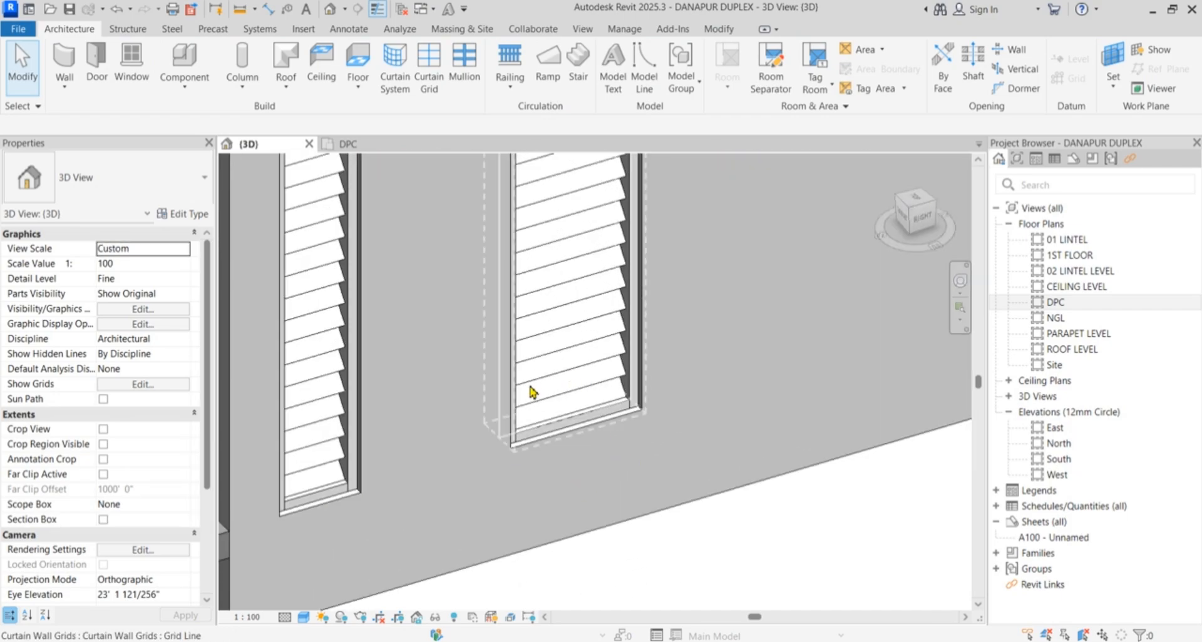
{"action": "scroll", "coordinate": [276, 499], "scroll_direction": "up", "scroll_amount": 4}
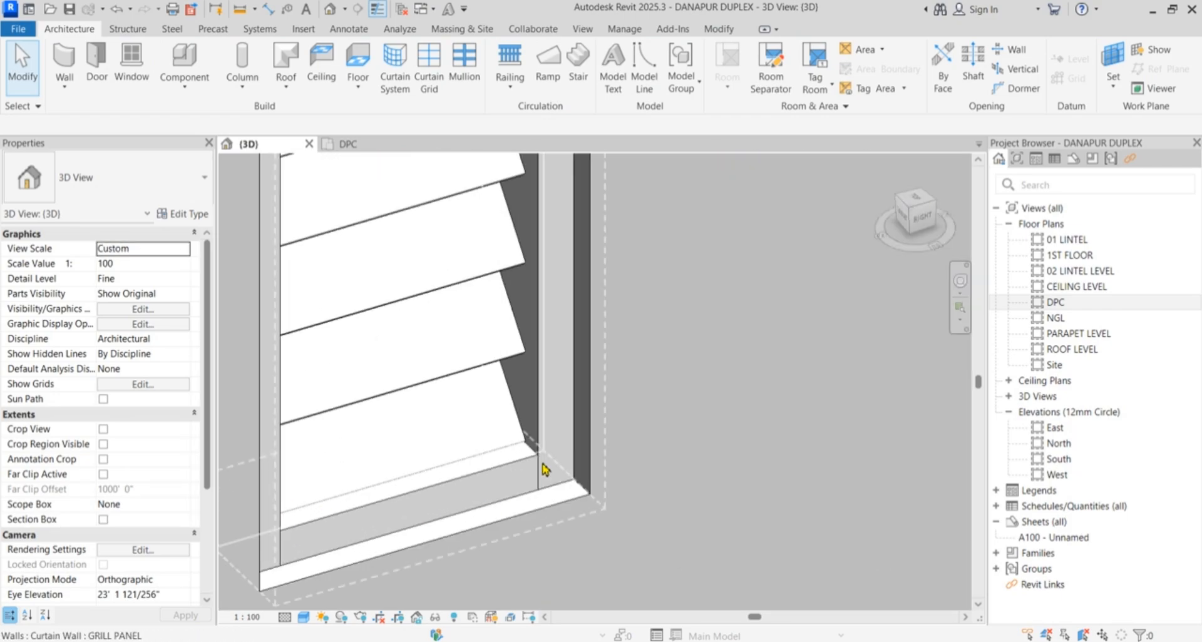
{"action": "scroll", "coordinate": [557, 514], "scroll_direction": "down", "scroll_amount": 5}
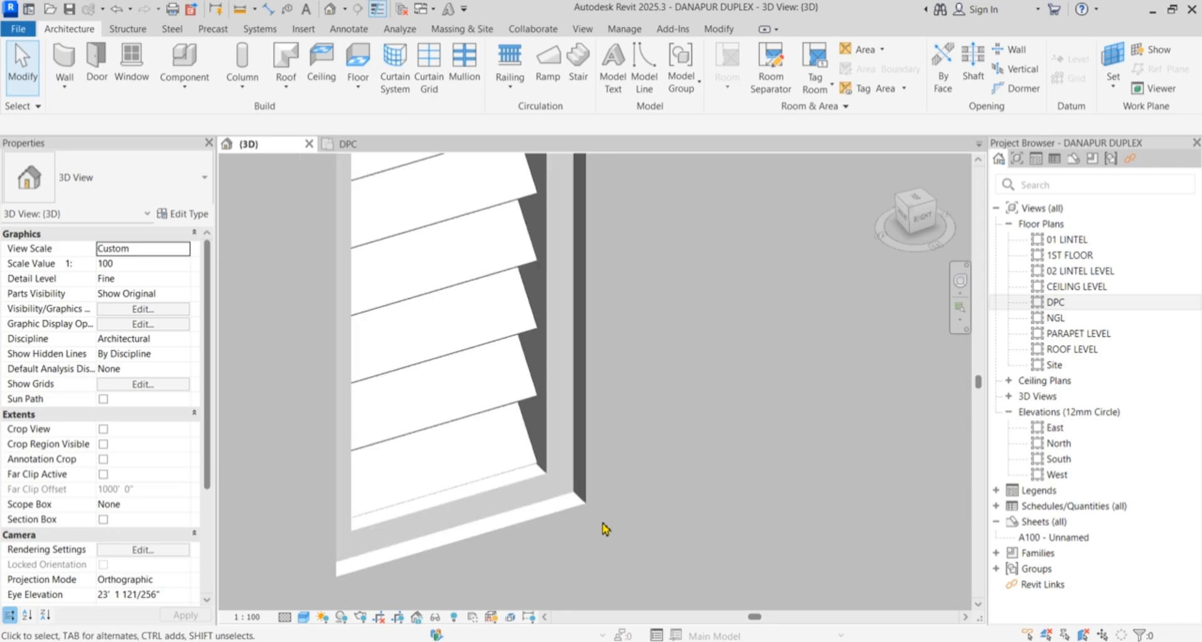
{"action": "scroll", "coordinate": [788, 474], "scroll_direction": "up", "scroll_amount": 6}
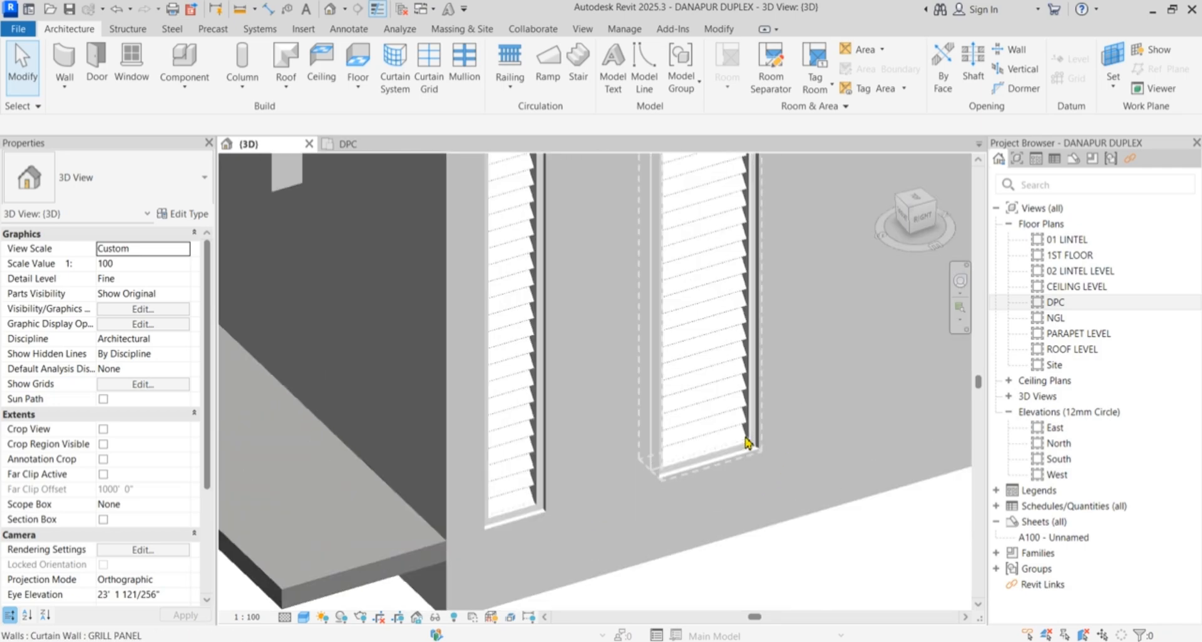
{"action": "scroll", "coordinate": [514, 510], "scroll_direction": "up", "scroll_amount": 2}
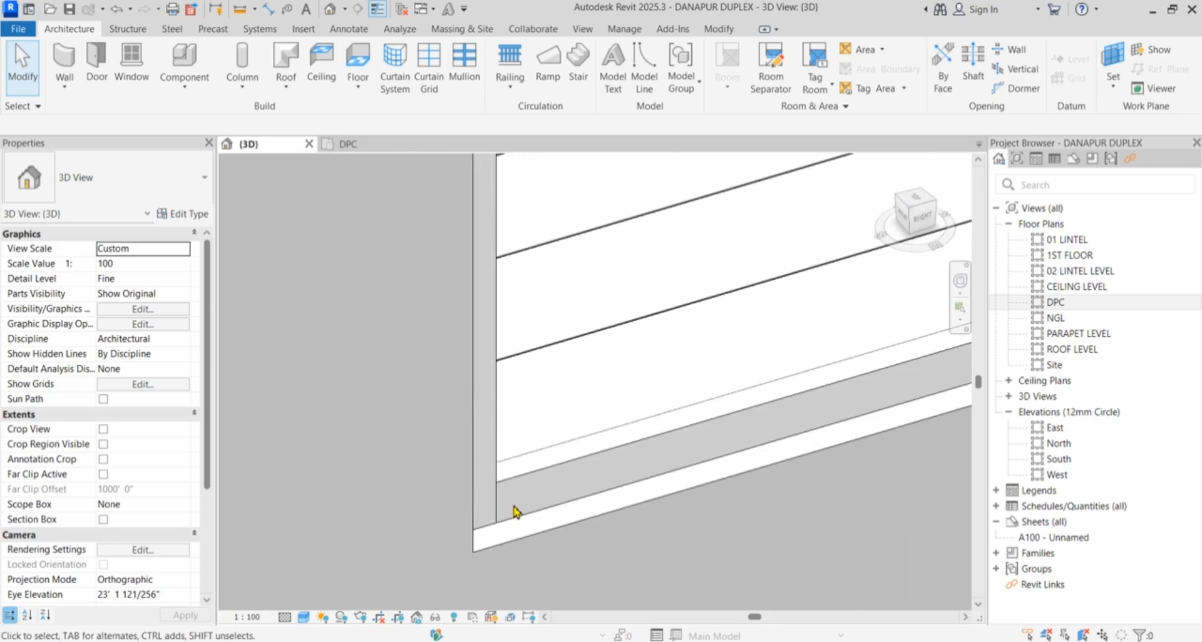
- Review the type properties and material of the 50x150mm rectangular mullion at the wider grill's bottom corner
{"action": "left_click", "coordinate": [499, 481]}
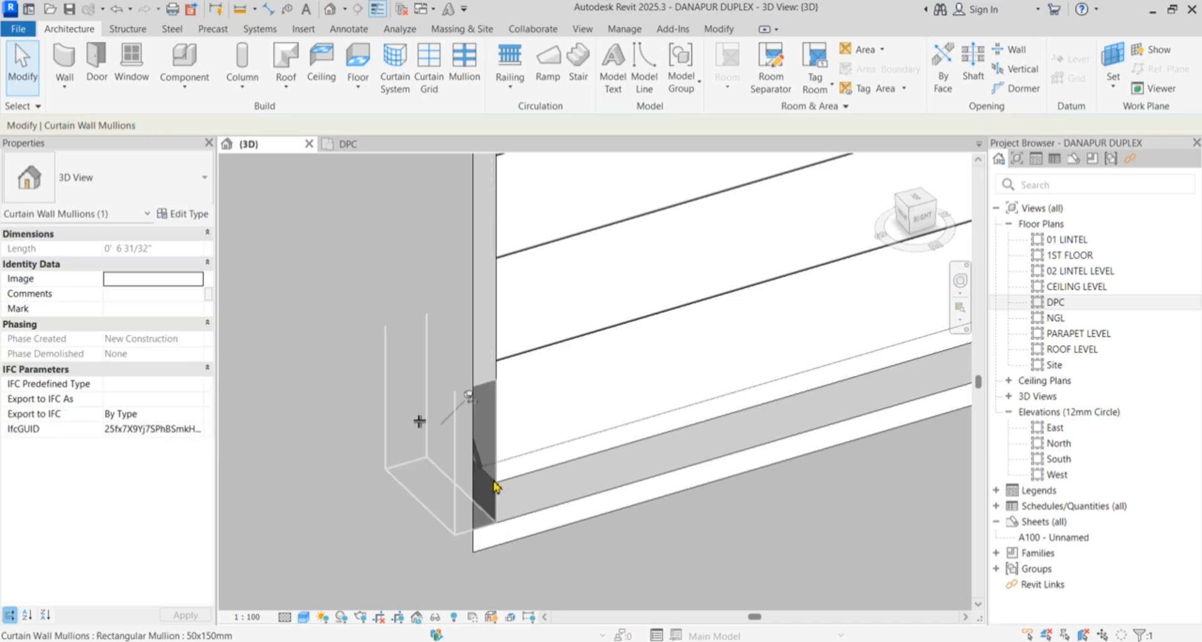
{"action": "left_click", "coordinate": [202, 217]}
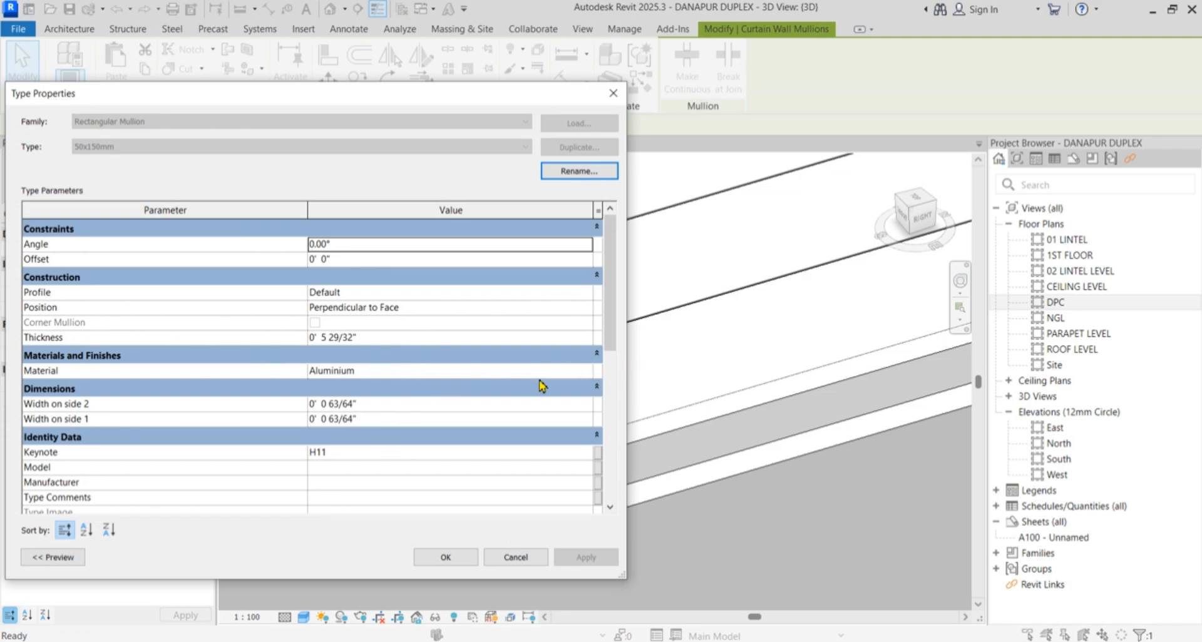
{"action": "left_click", "coordinate": [576, 371]}
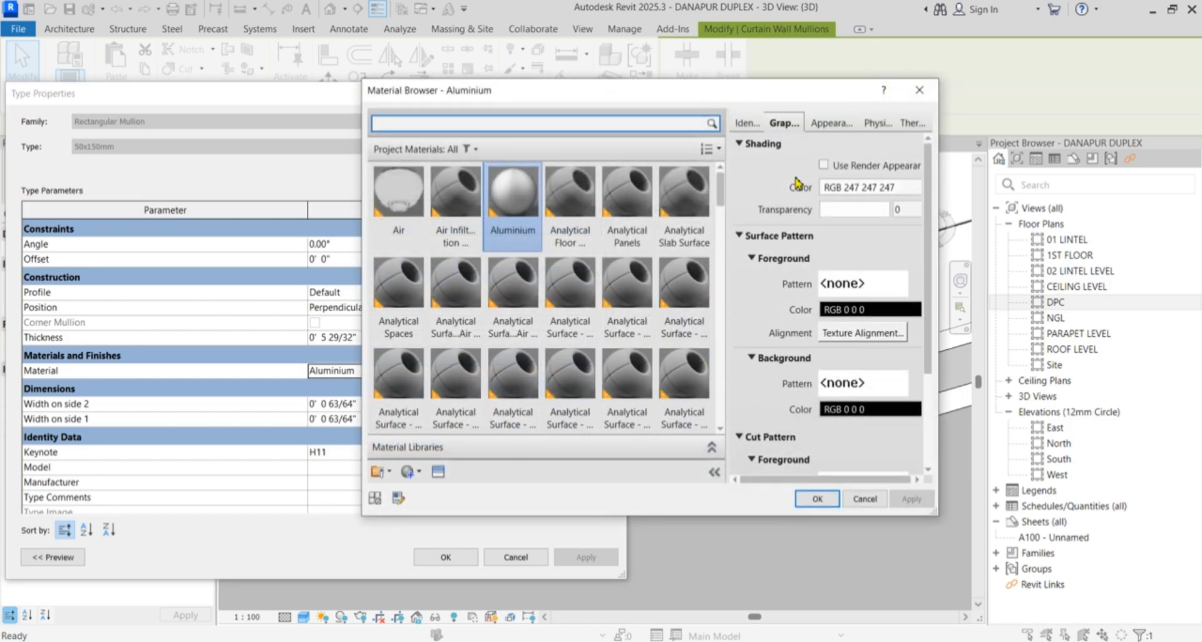
{"action": "left_click", "coordinate": [920, 90]}
{"action": "left_click", "coordinate": [614, 95]}
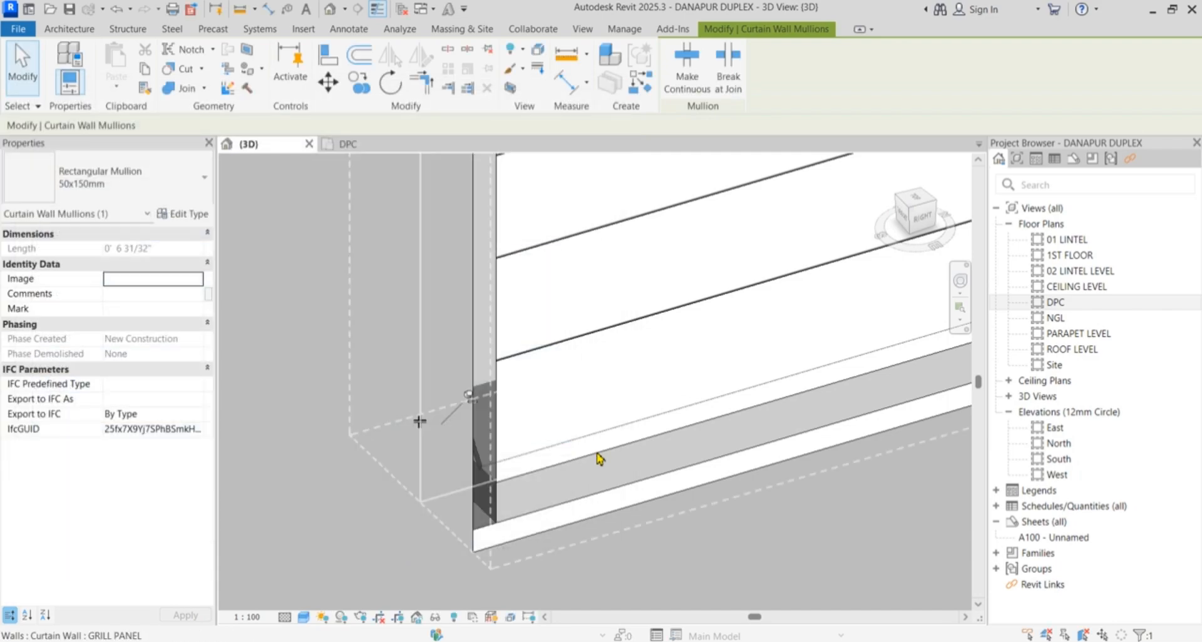
{"action": "key", "text": "Escape"}
- Set the join condition of the GRILL PANEL curtain wall type to Horizontal Grid Continuous
{"action": "scroll", "coordinate": [595, 457], "scroll_direction": "down", "scroll_amount": 5}
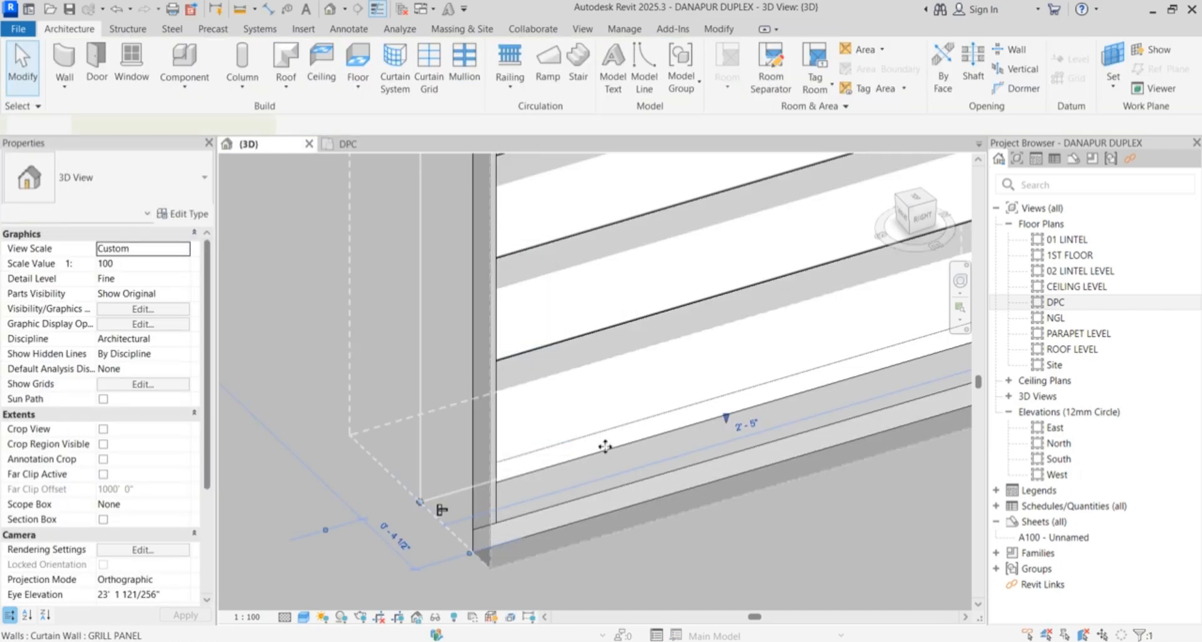
{"action": "left_click", "coordinate": [627, 460]}
{"action": "left_click", "coordinate": [202, 214]}
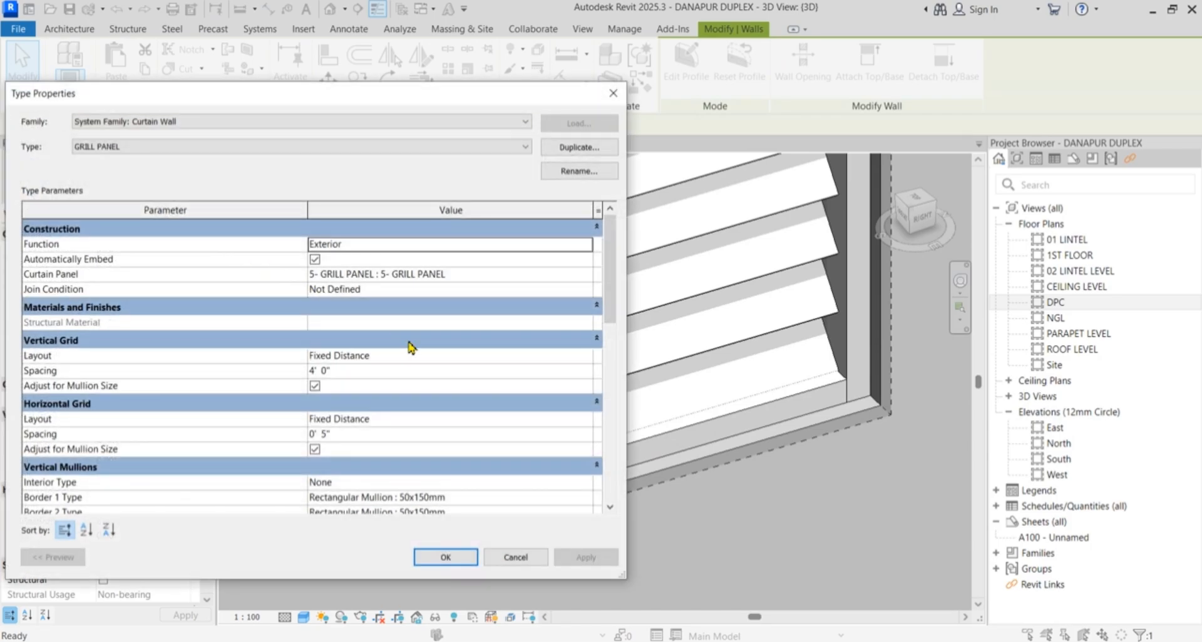
{"action": "left_click", "coordinate": [332, 291]}
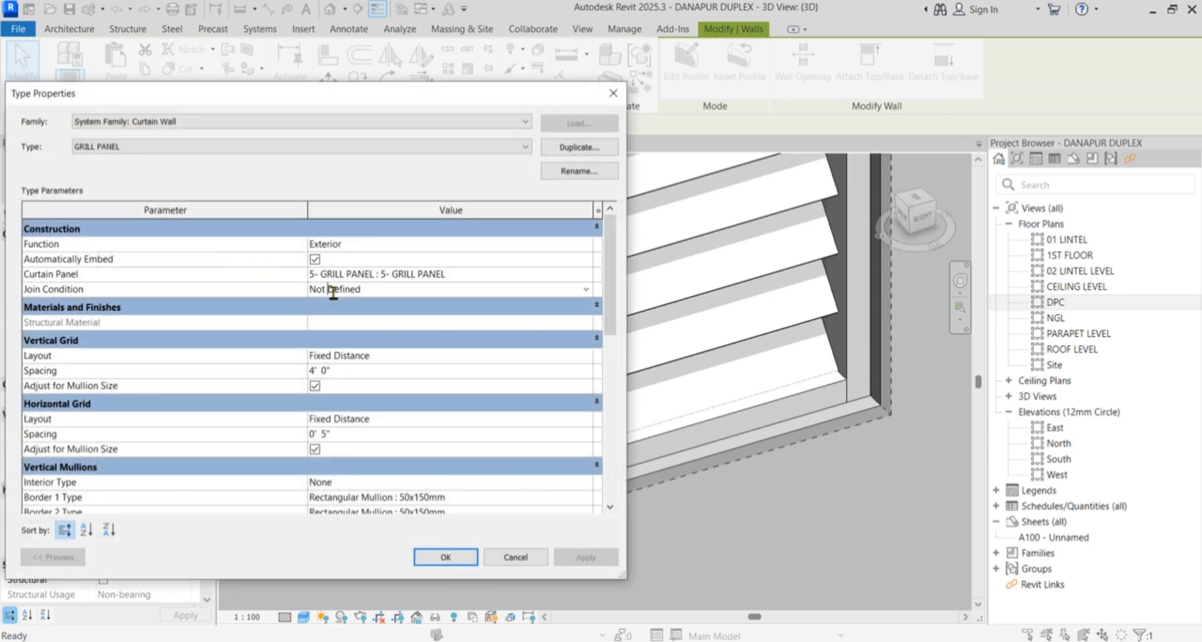
{"action": "left_click", "coordinate": [587, 290]}
{"action": "left_click", "coordinate": [396, 330]}
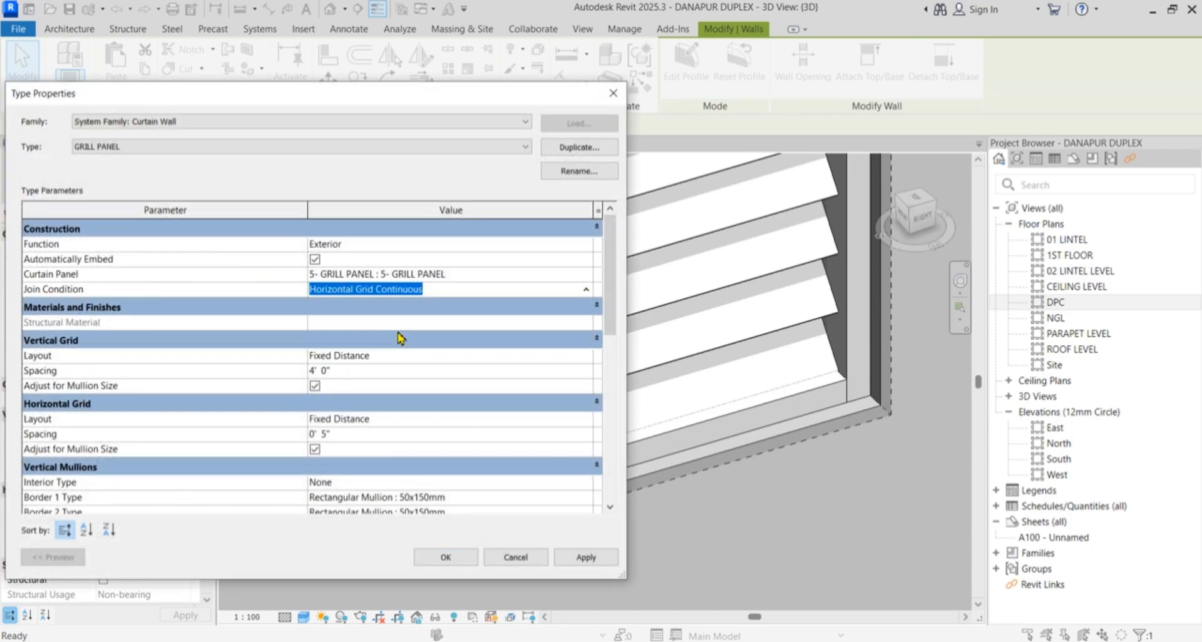
{"action": "left_click", "coordinate": [575, 564]}
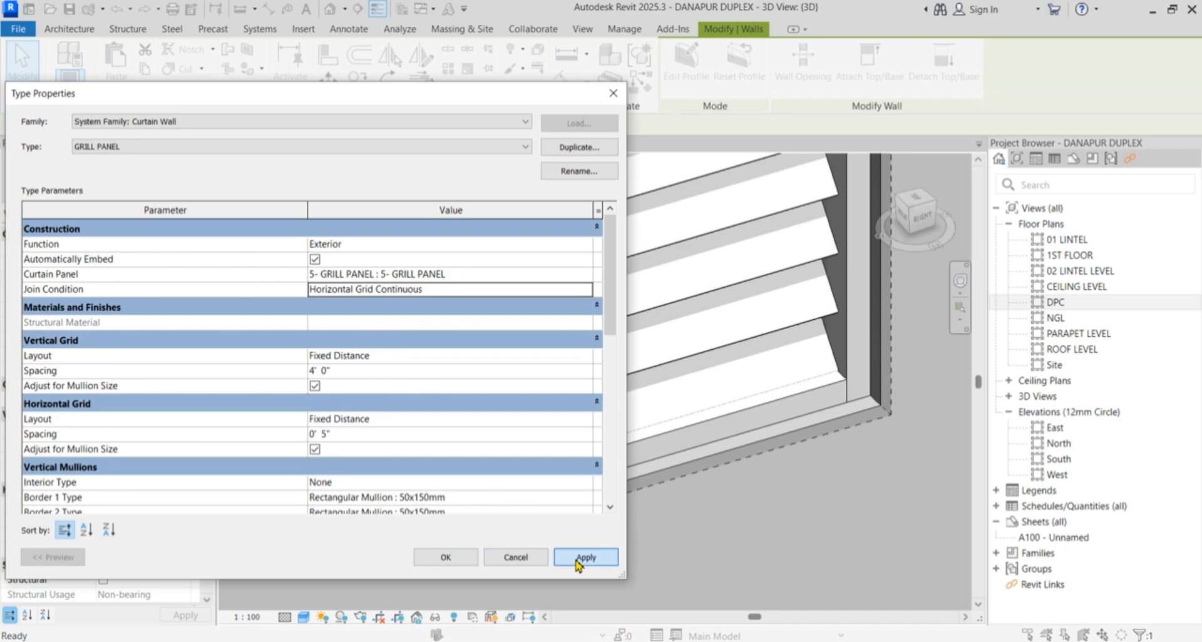
{"action": "left_click", "coordinate": [448, 557]}
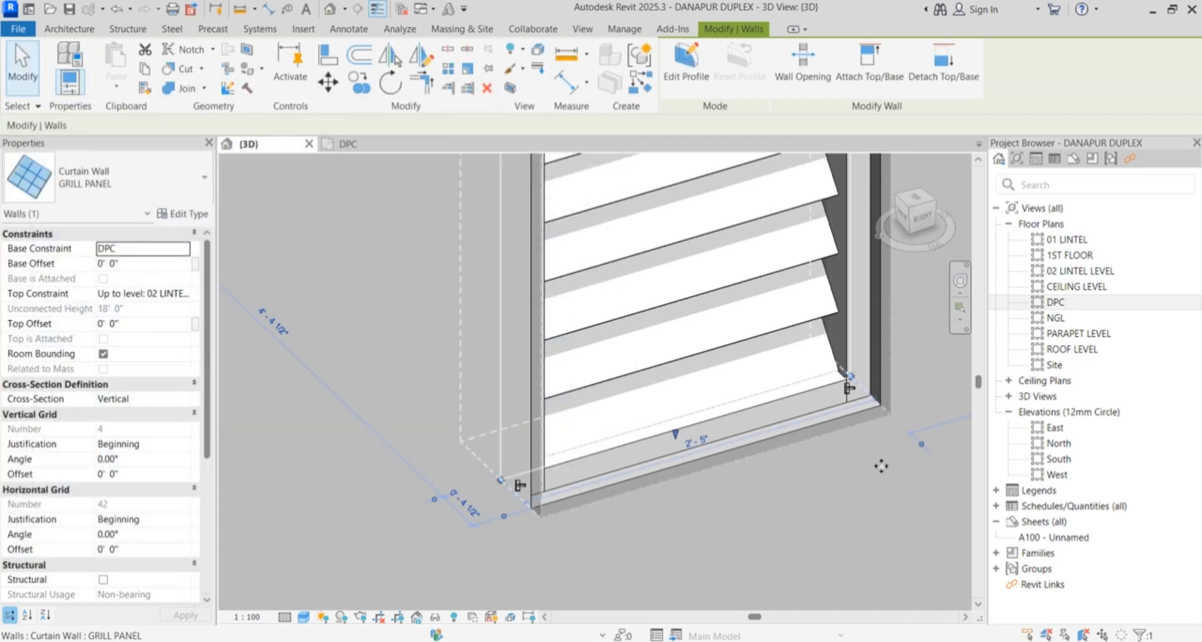
{"action": "left_click", "coordinate": [889, 416]}
- Inspect the bottom mullion joints of both grills and view the grill openings from other sides of the building
{"action": "scroll", "coordinate": [826, 420], "scroll_direction": "down", "scroll_amount": 5}
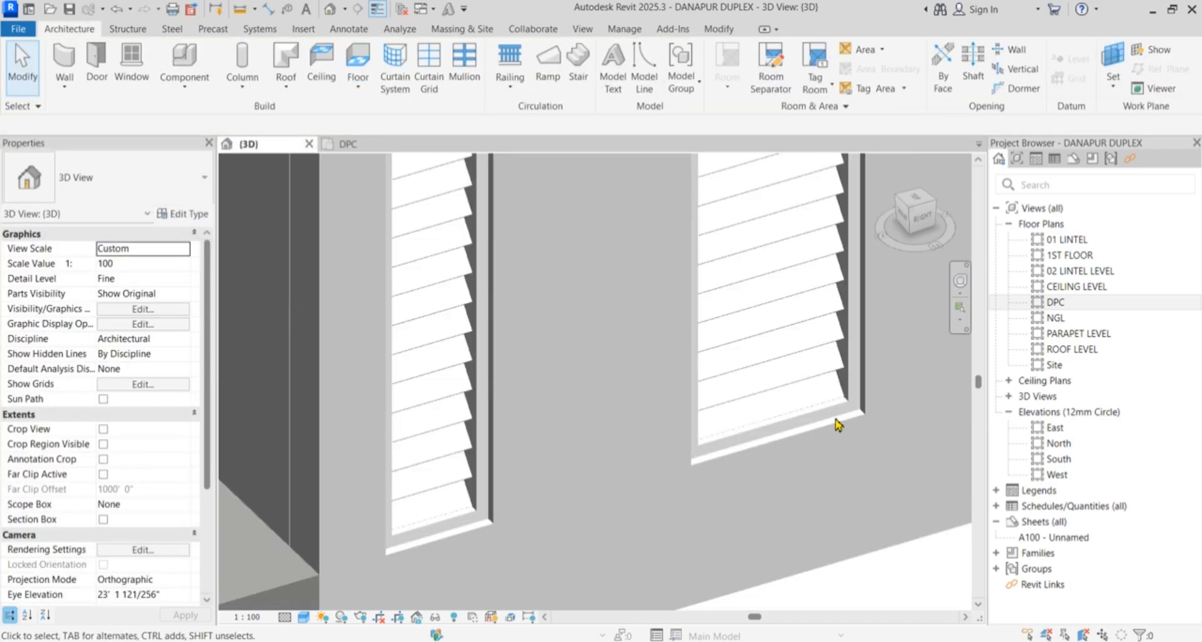
{"action": "scroll", "coordinate": [585, 499], "scroll_direction": "up", "scroll_amount": 4}
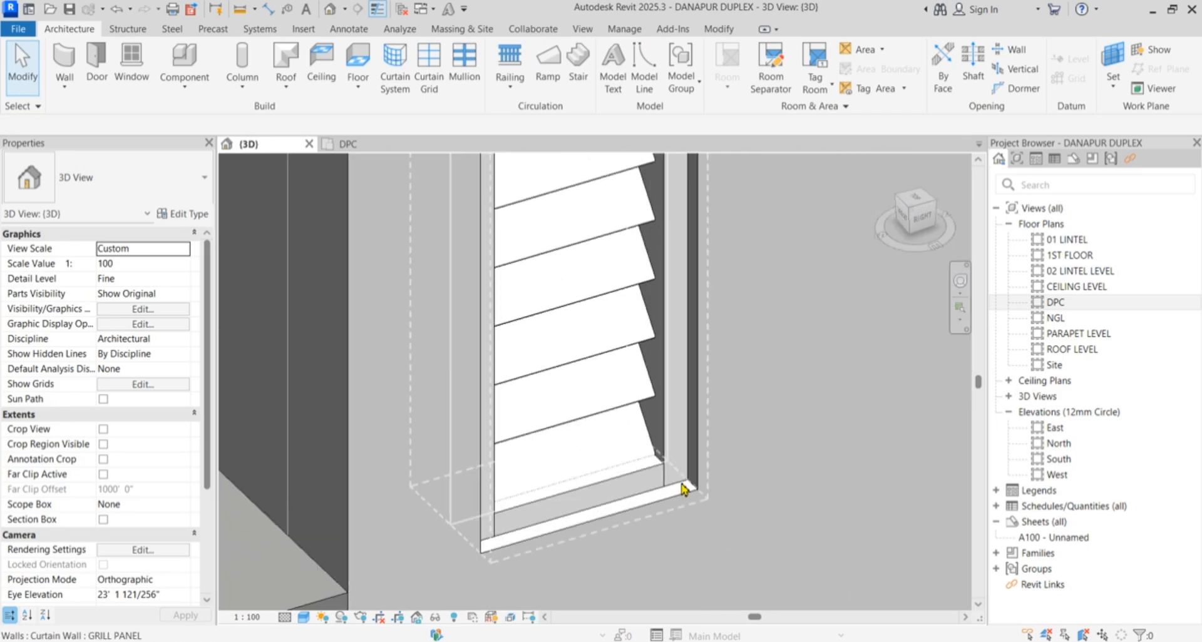
{"action": "scroll", "coordinate": [608, 520], "scroll_direction": "down", "scroll_amount": 8}
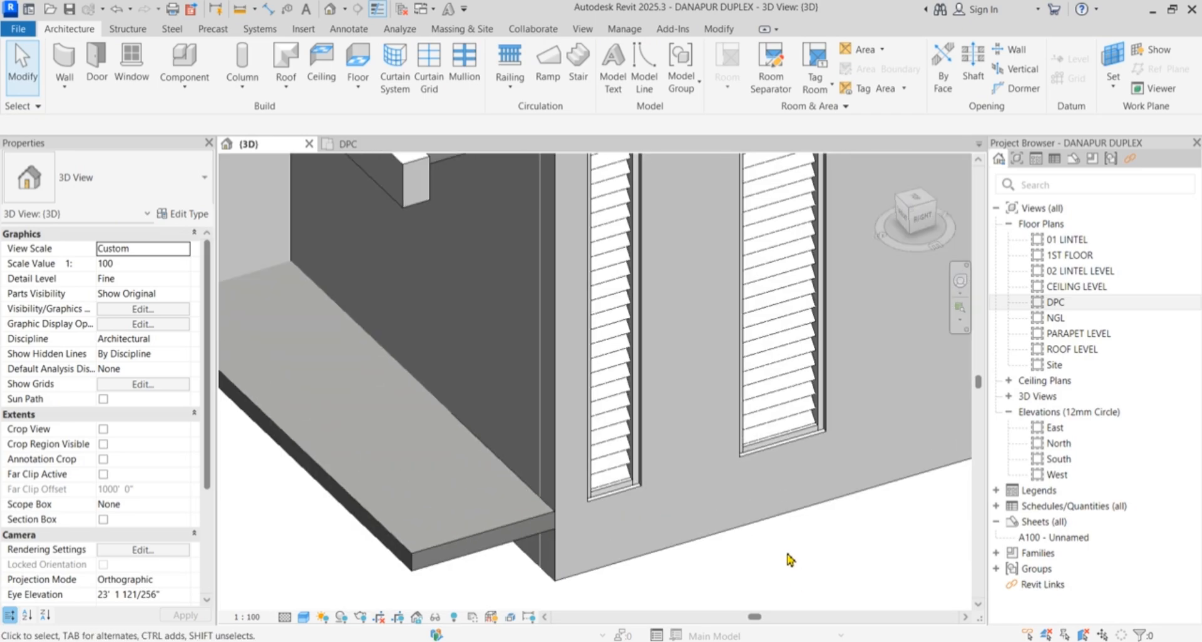
{"action": "scroll", "coordinate": [670, 566], "scroll_direction": "up", "scroll_amount": 2}
{"action": "scroll", "coordinate": [670, 566], "scroll_direction": "down", "scroll_amount": 6}
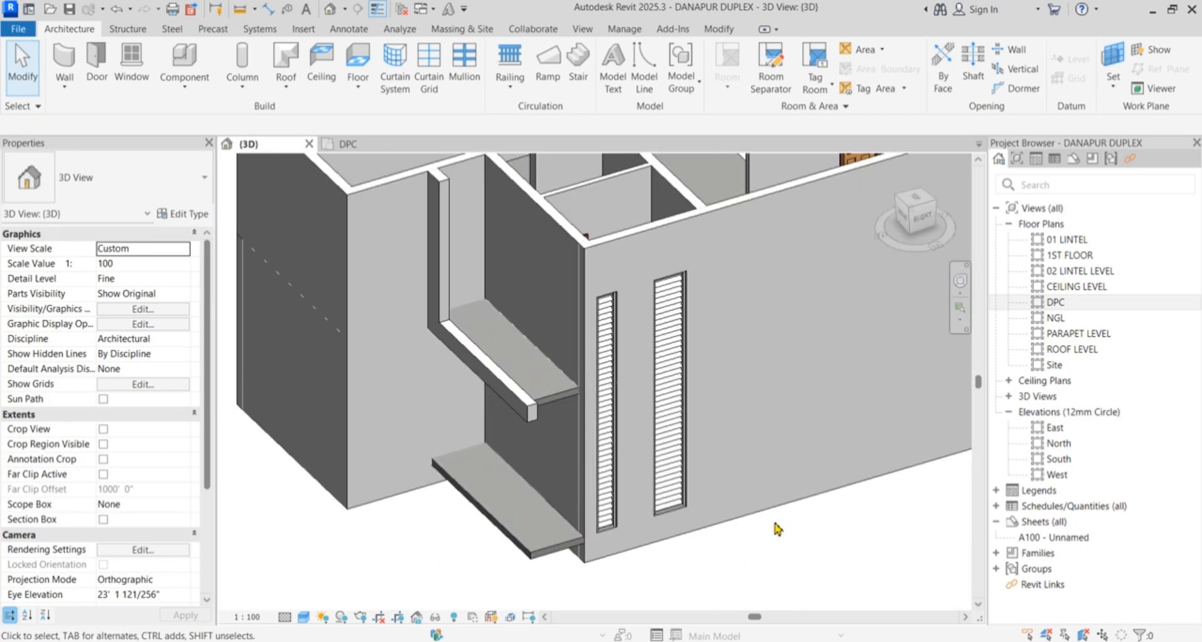
{"action": "scroll", "coordinate": [776, 531], "scroll_direction": "up", "scroll_amount": 3}
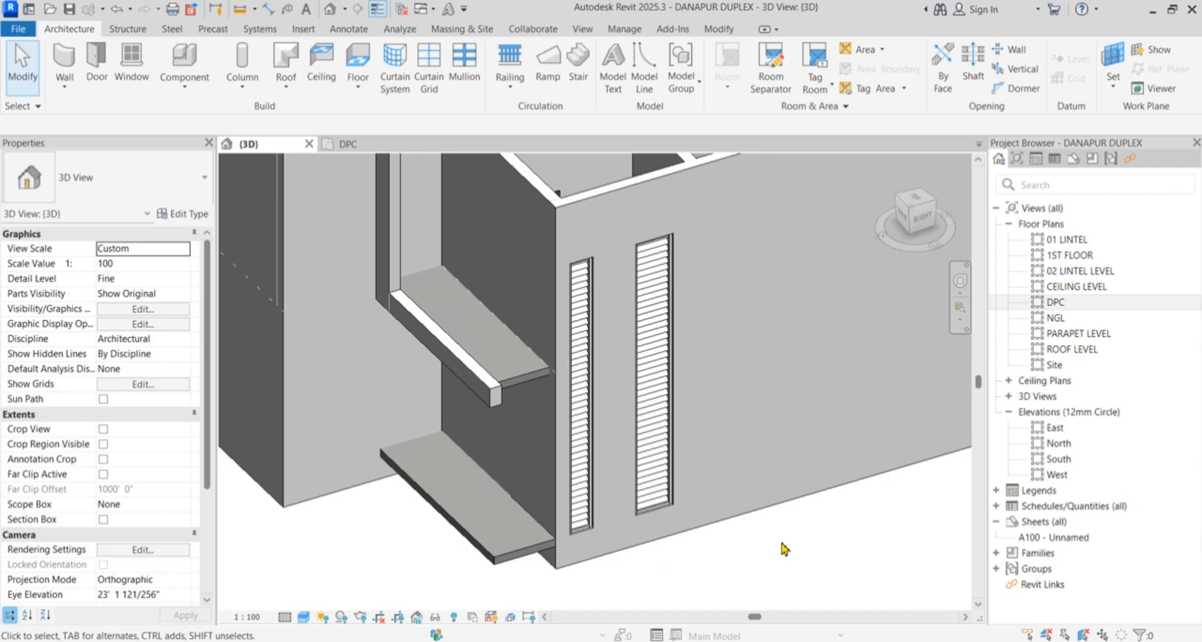
{"action": "scroll", "coordinate": [785, 550], "scroll_direction": "down", "scroll_amount": 3}
{"action": "middle_click_drag", "start_coordinate": [908, 457], "coordinate": [854, 442], "text": "shift"}
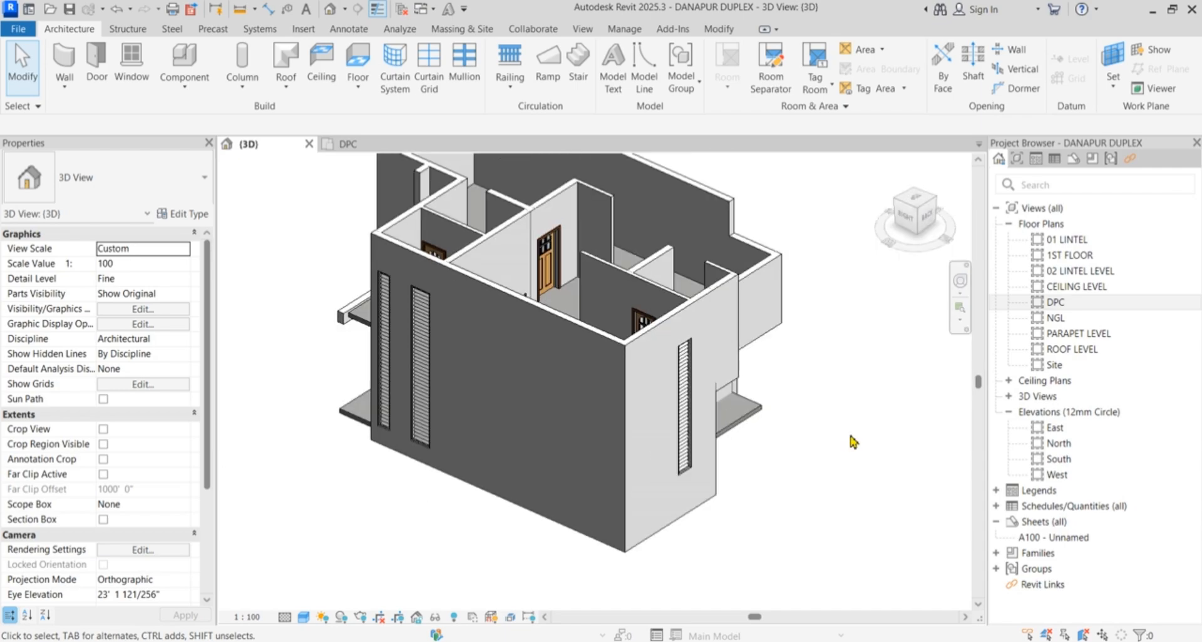